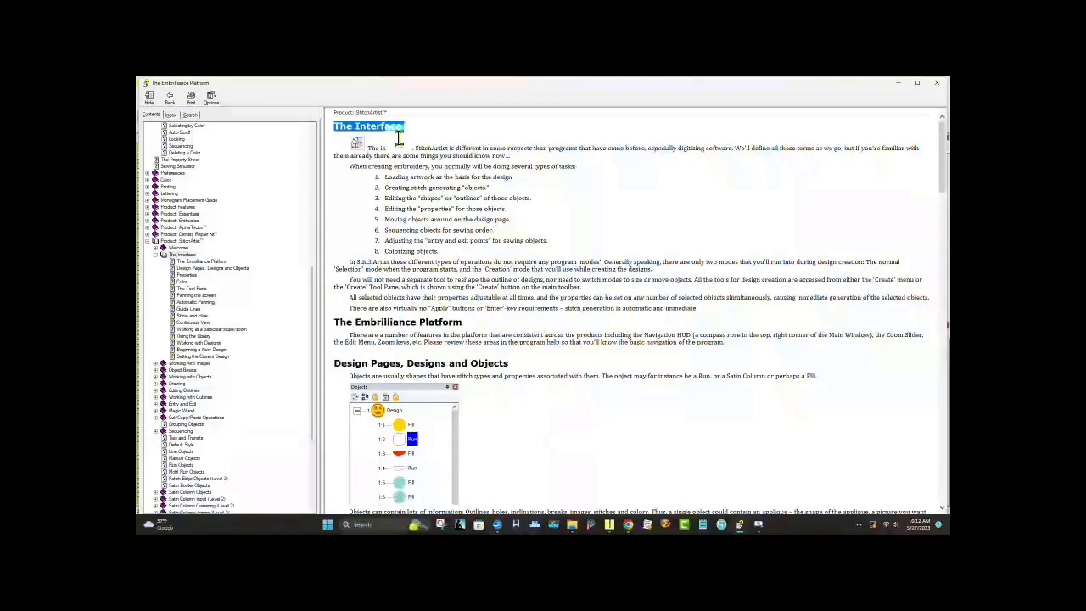
Step: Put the open help manual away and return to the design page
{"action": "left_click", "coordinate": [431, 135]}
{"action": "mouse_move", "coordinate": [329, 114]}
{"action": "left_mouse_down"}
{"action": "mouse_move", "coordinate": [407, 124]}
{"action": "mouse_move", "coordinate": [339, 128]}
{"action": "left_mouse_up"}
{"action": "left_click", "coordinate": [901, 83]}
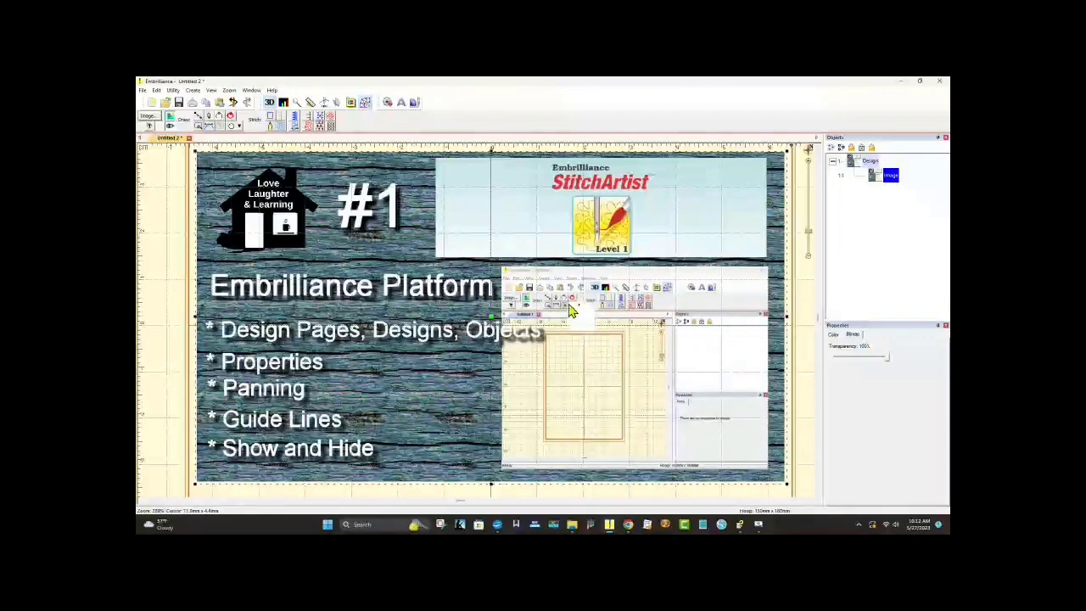
Step: Open the program's help manual and show the StitchArtist topic The Interface at the section Design Pages, Designs and Objects
{"action": "left_click", "coordinate": [273, 92]}
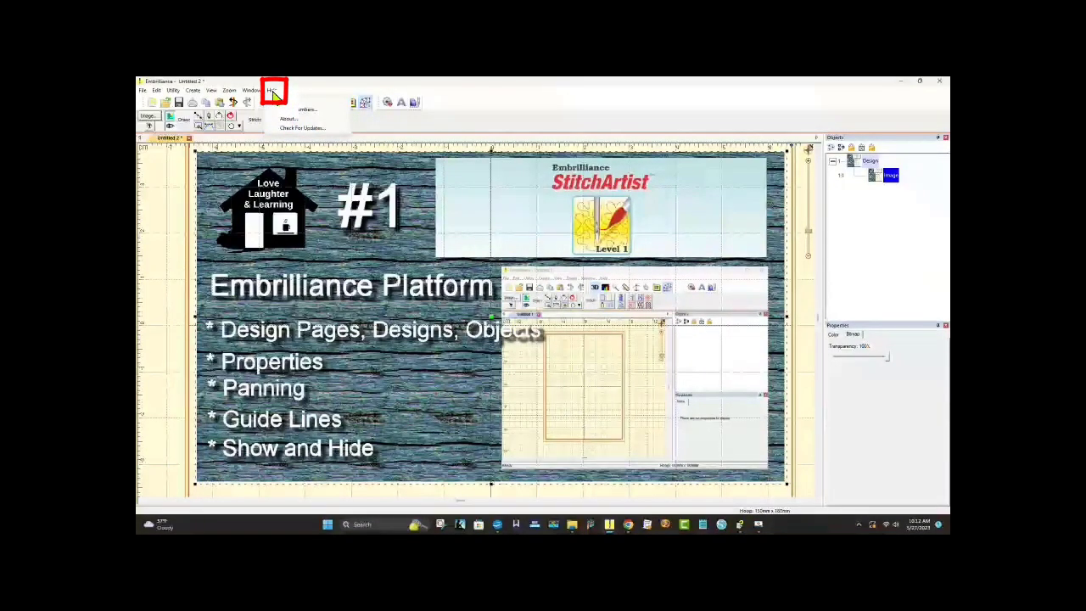
{"action": "left_click", "coordinate": [293, 109]}
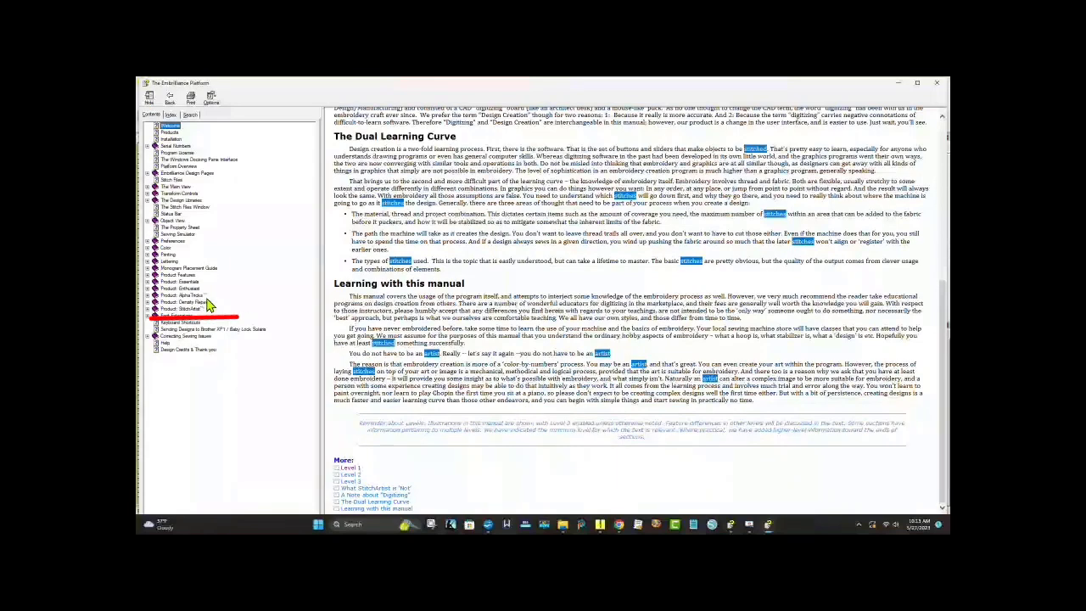
{"action": "left_click", "coordinate": [149, 311]}
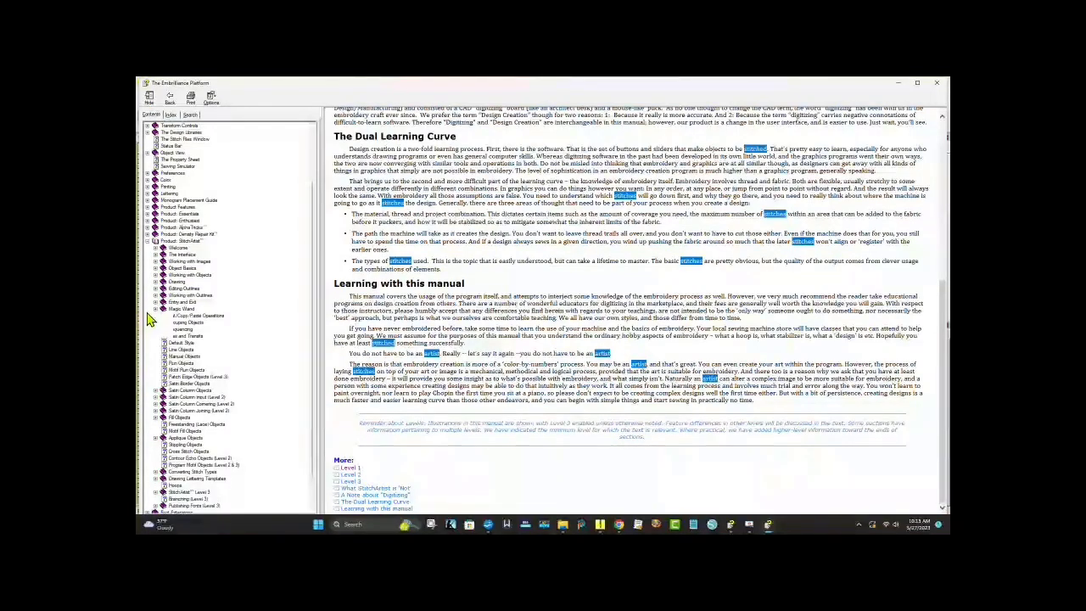
{"action": "left_click", "coordinate": [179, 248]}
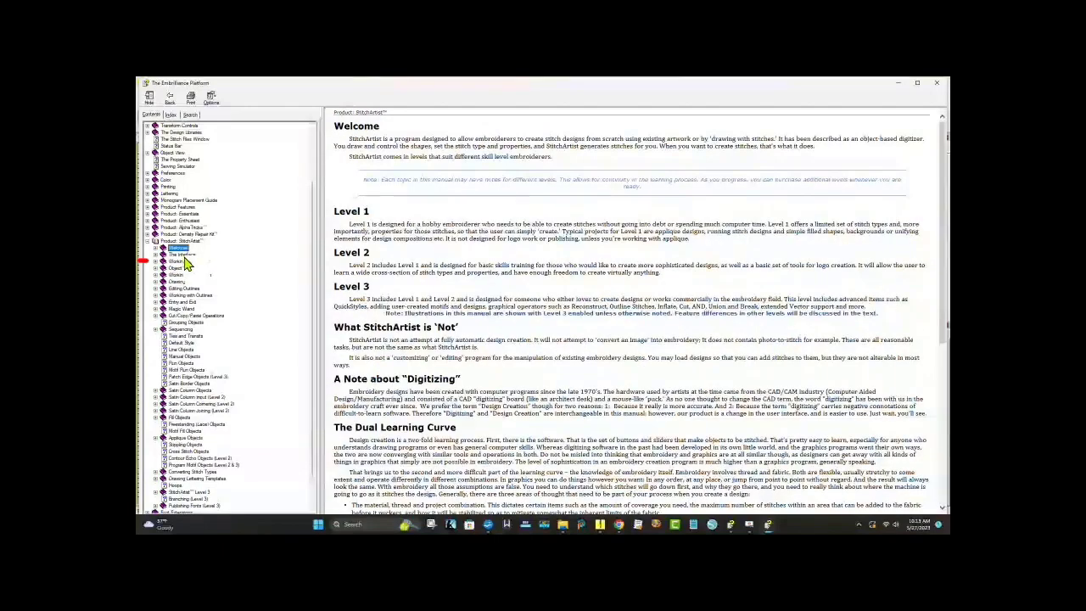
{"action": "left_click", "coordinate": [183, 256]}
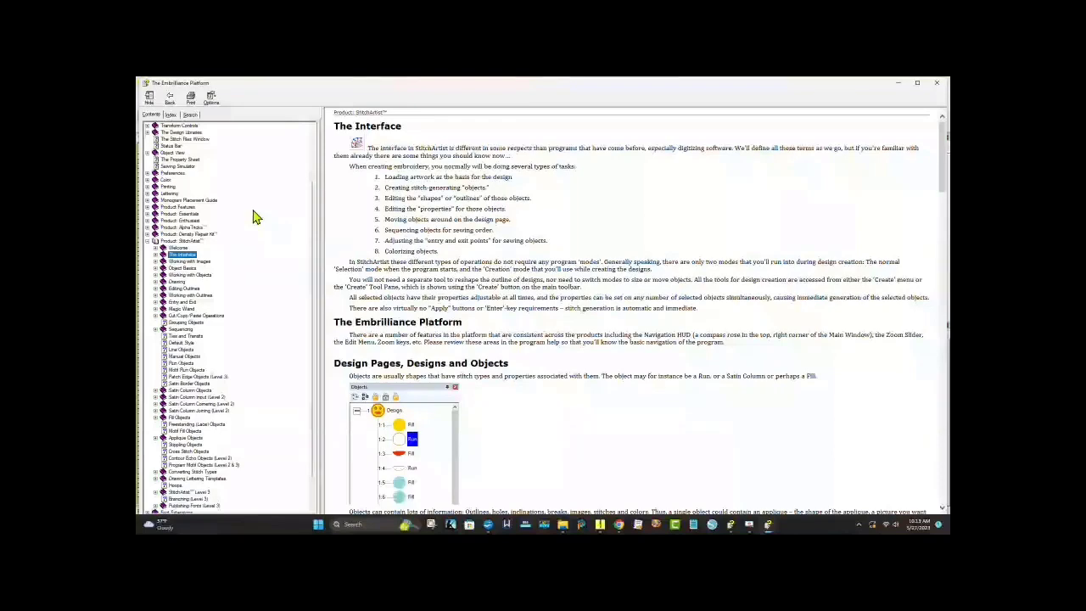
{"action": "scroll", "coordinate": [373, 259], "scroll_direction": "down", "scroll_amount": 2}
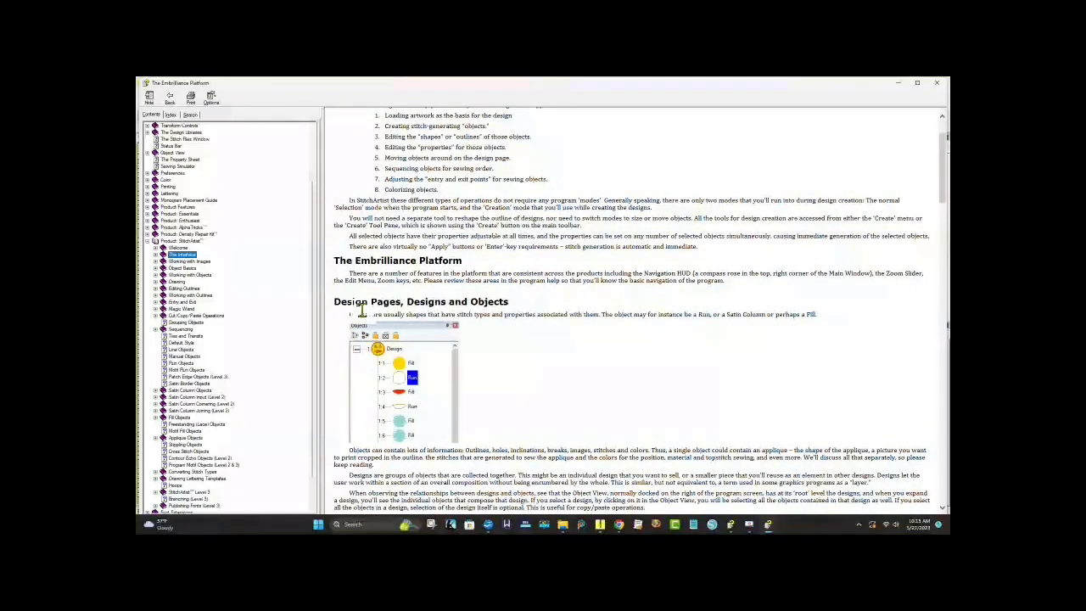
Step: Put the manual away and delete the image from the design page
{"action": "left_click", "coordinate": [900, 85]}
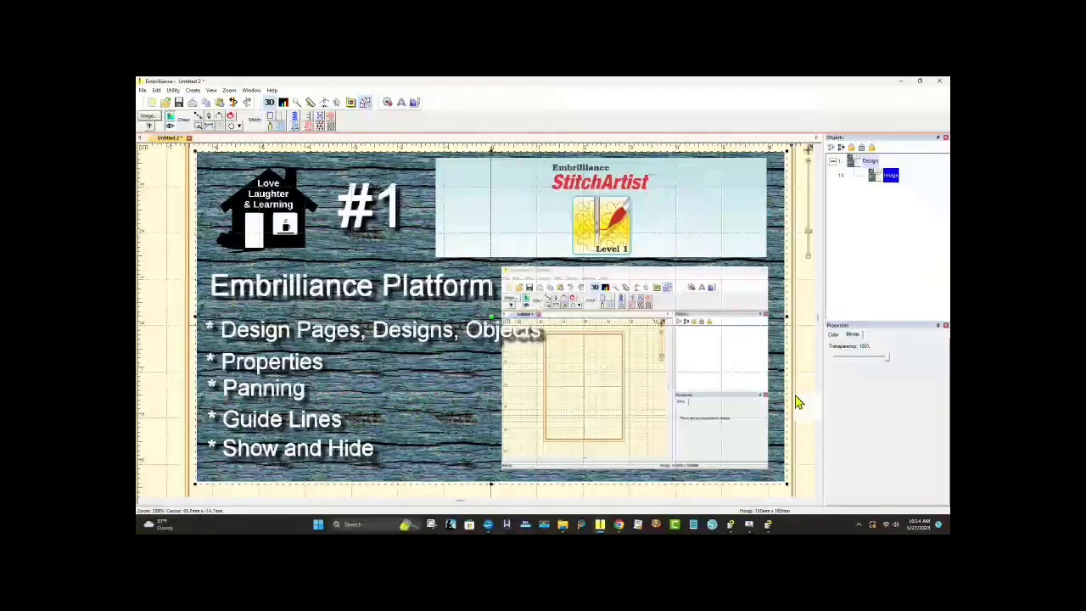
{"action": "key", "text": "Delete"}
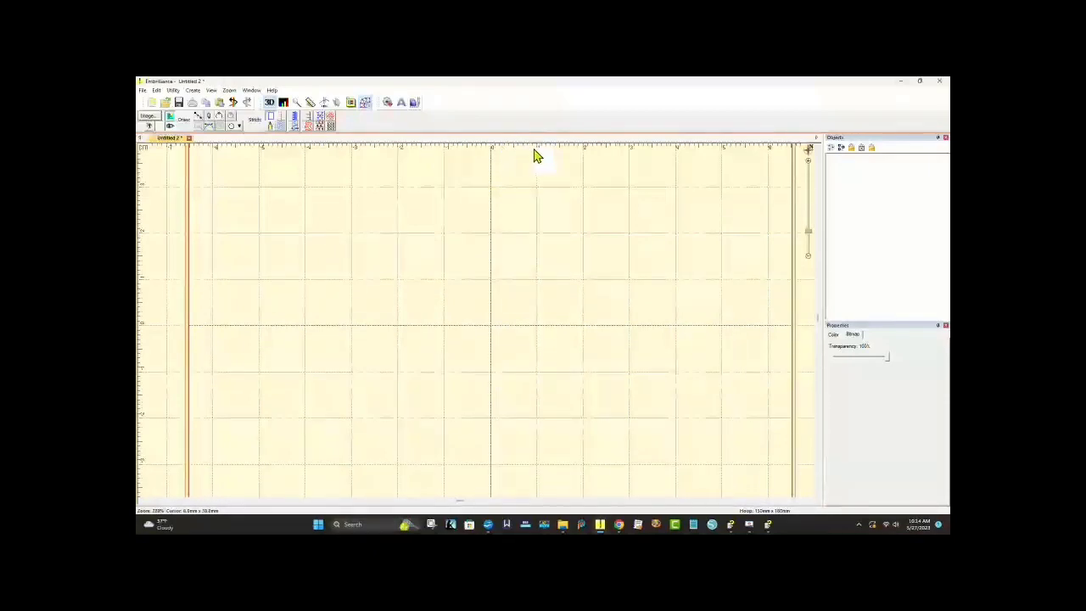
Step: View the Serial Number Entry dialog and its serial number field, and close it without entering anything
{"action": "left_click", "coordinate": [272, 90]}
{"action": "left_click", "coordinate": [288, 110]}
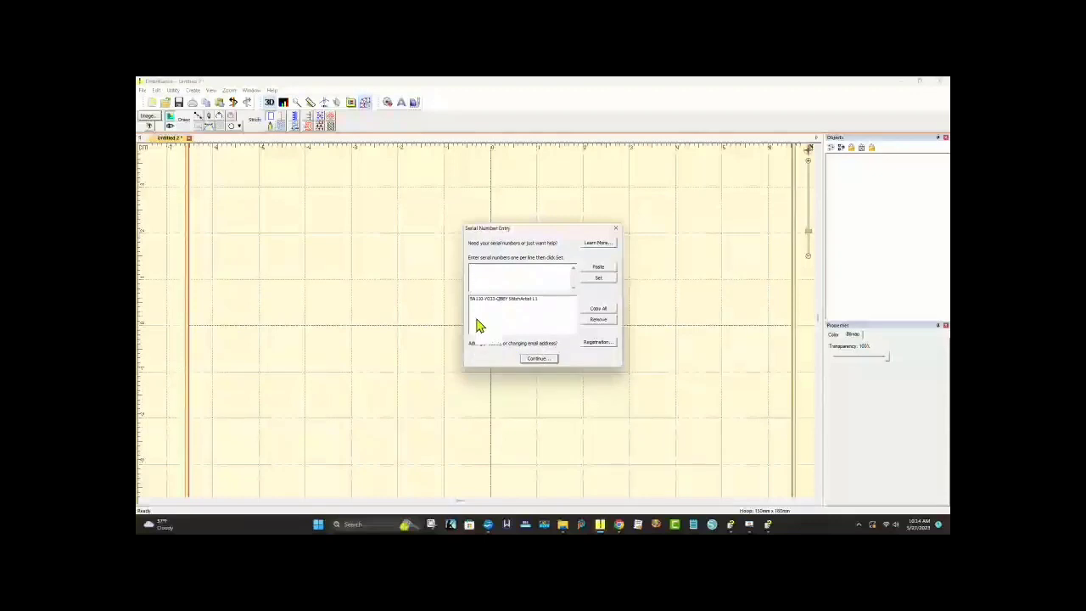
{"action": "right_click", "coordinate": [480, 270]}
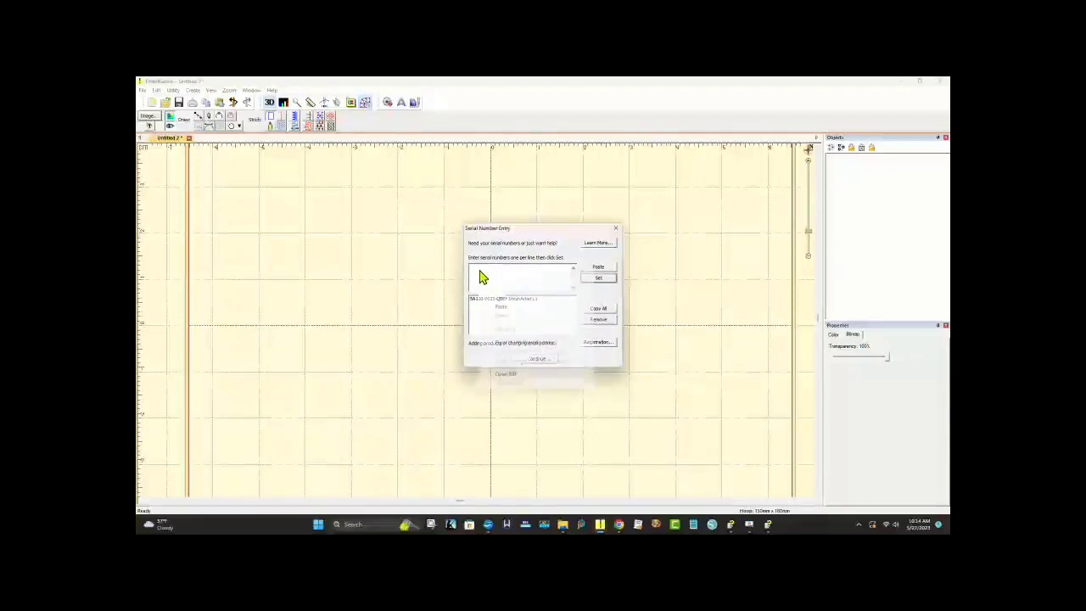
{"action": "left_click", "coordinate": [535, 241]}
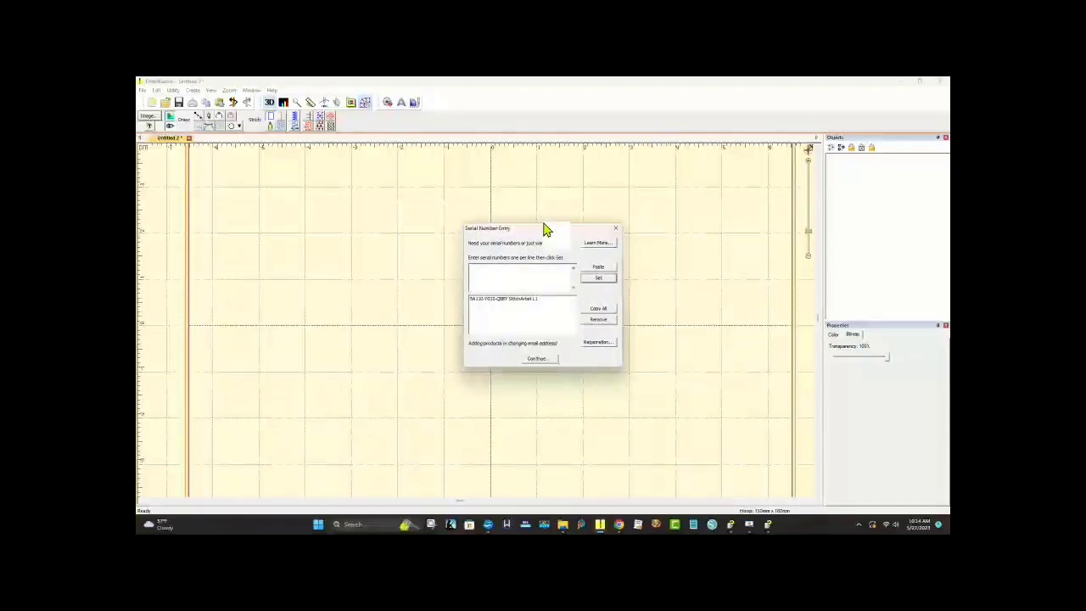
{"action": "left_click", "coordinate": [599, 282]}
{"action": "left_click", "coordinate": [616, 228]}
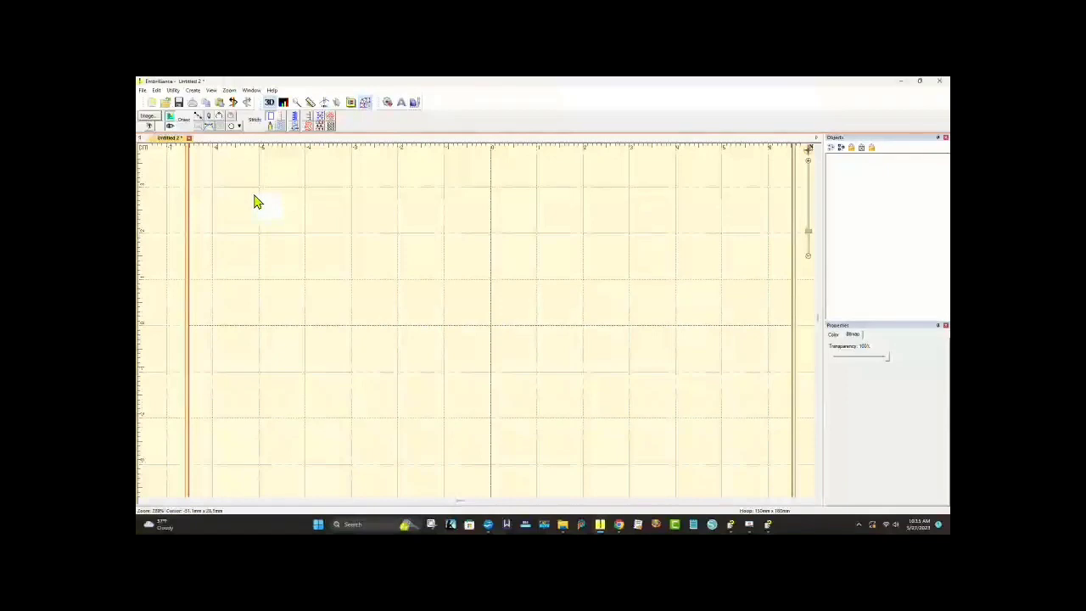
Step: Draw a circle about 30 mm in diameter in the upper-left part of the design page
{"action": "left_click", "coordinate": [232, 128]}
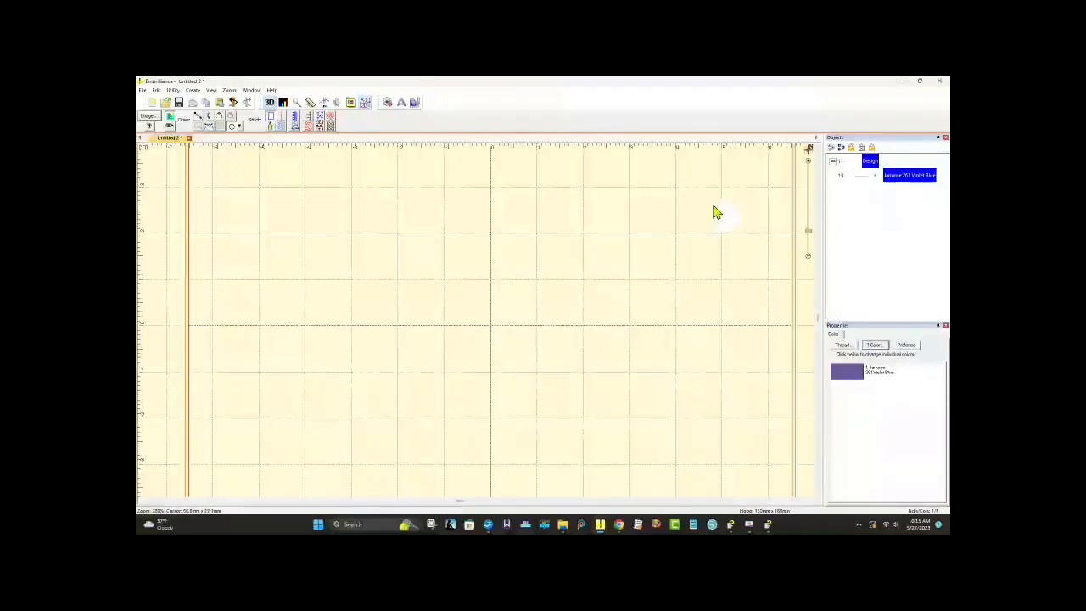
{"action": "left_click", "coordinate": [232, 126]}
{"action": "left_click_drag", "start_coordinate": [306, 185], "coordinate": [476, 331]}
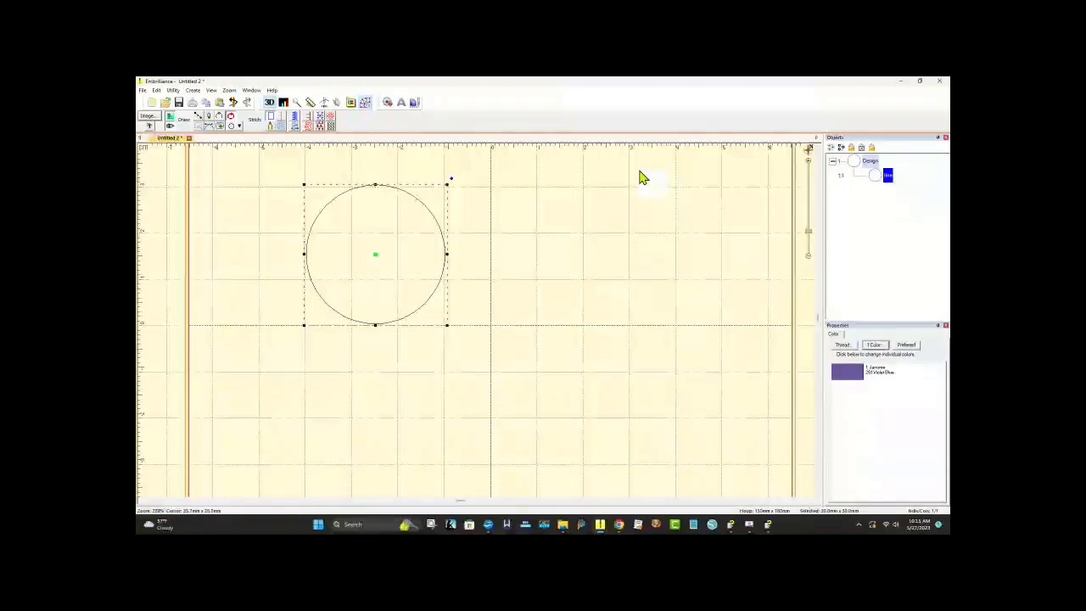
Step: View the design in the stitch simulator, return to create mode, and turn create mode off and on once more
{"action": "left_click", "coordinate": [327, 103]}
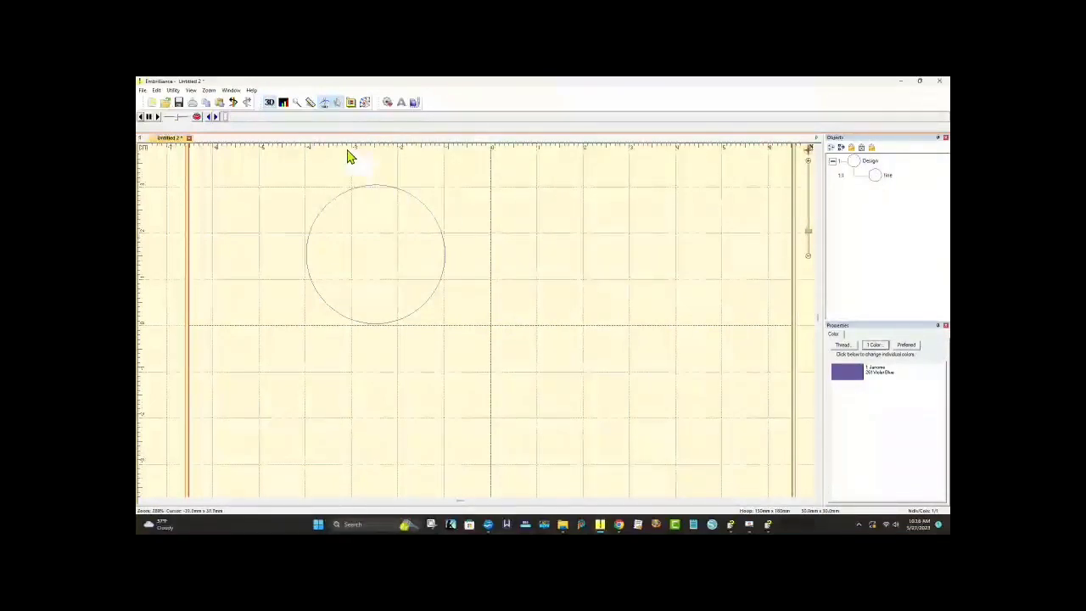
{"action": "left_click", "coordinate": [366, 103]}
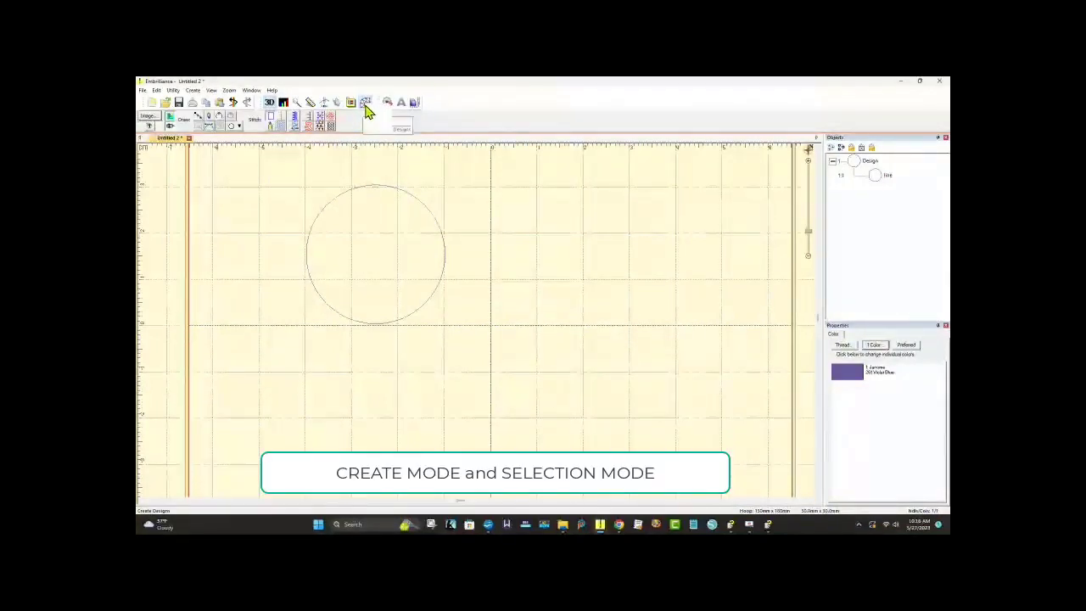
{"action": "left_click", "coordinate": [366, 104]}
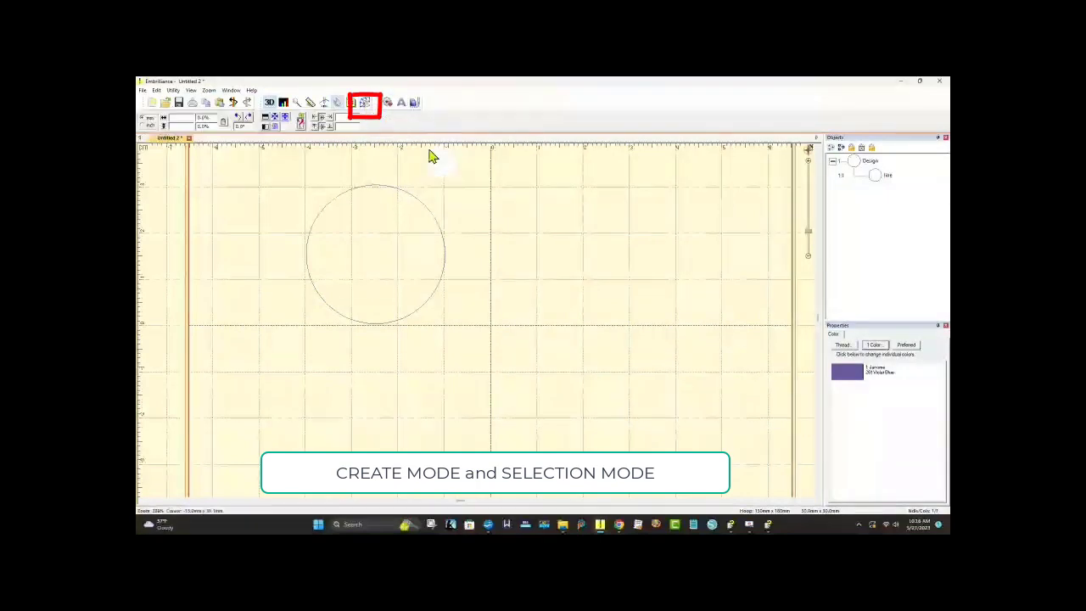
{"action": "left_click", "coordinate": [365, 104]}
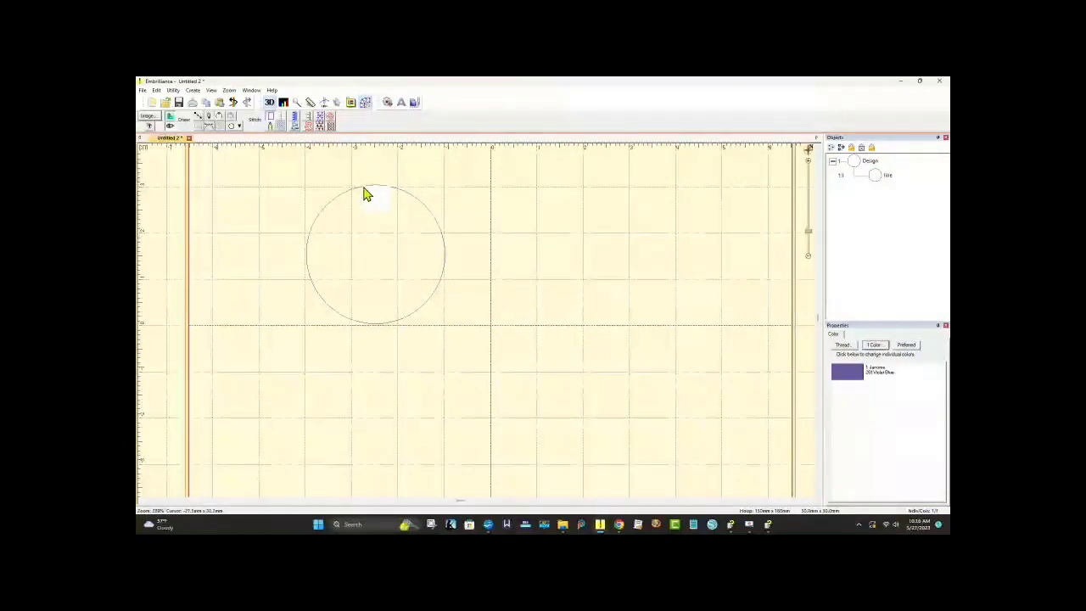
Step: Add a rectangle about 28 mm wide and 22 mm high to the same design, overlapping the circle's right edge
{"action": "left_click", "coordinate": [857, 163]}
{"action": "left_click", "coordinate": [234, 127]}
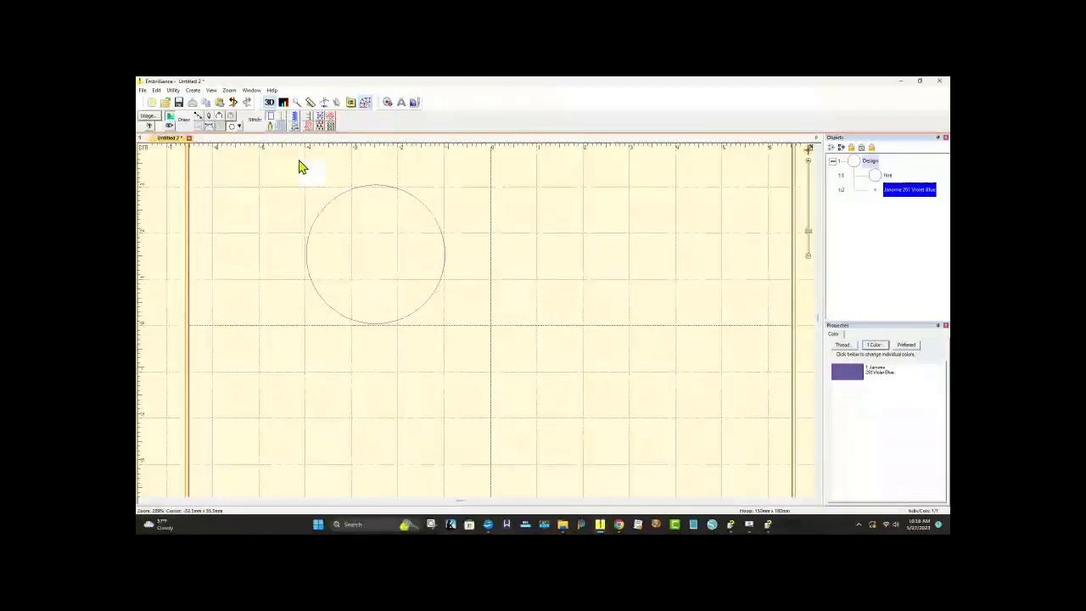
{"action": "left_click", "coordinate": [238, 127]}
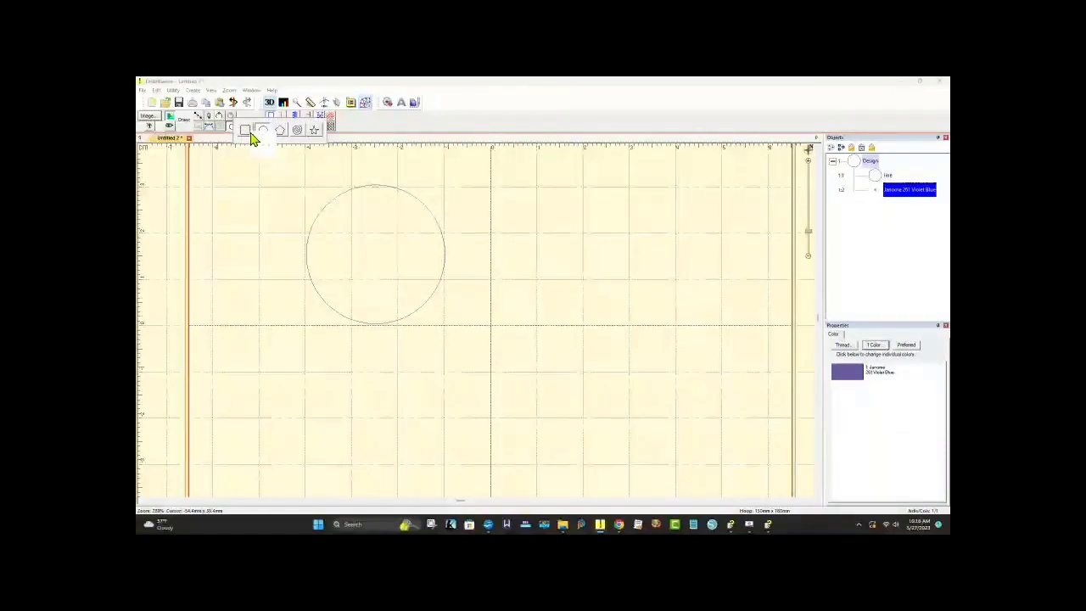
{"action": "left_click", "coordinate": [245, 130]}
{"action": "left_click_drag", "start_coordinate": [429, 177], "coordinate": [563, 277]}
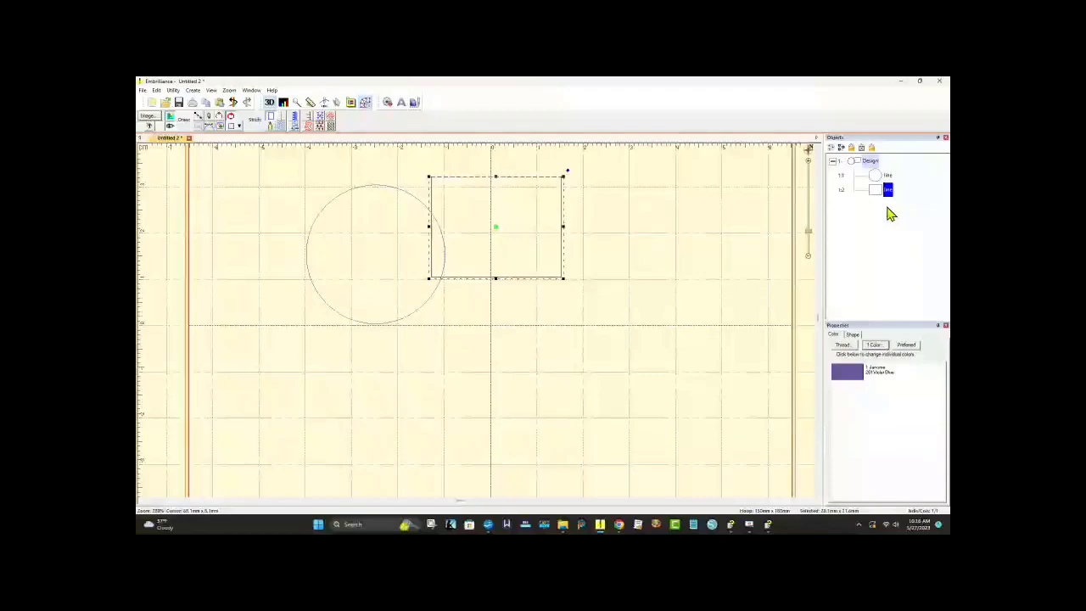
Step: Draw a five-pointed star about 22 mm wide and 21 mm high, overlapping the circle's left edge
{"action": "left_click", "coordinate": [218, 105]}
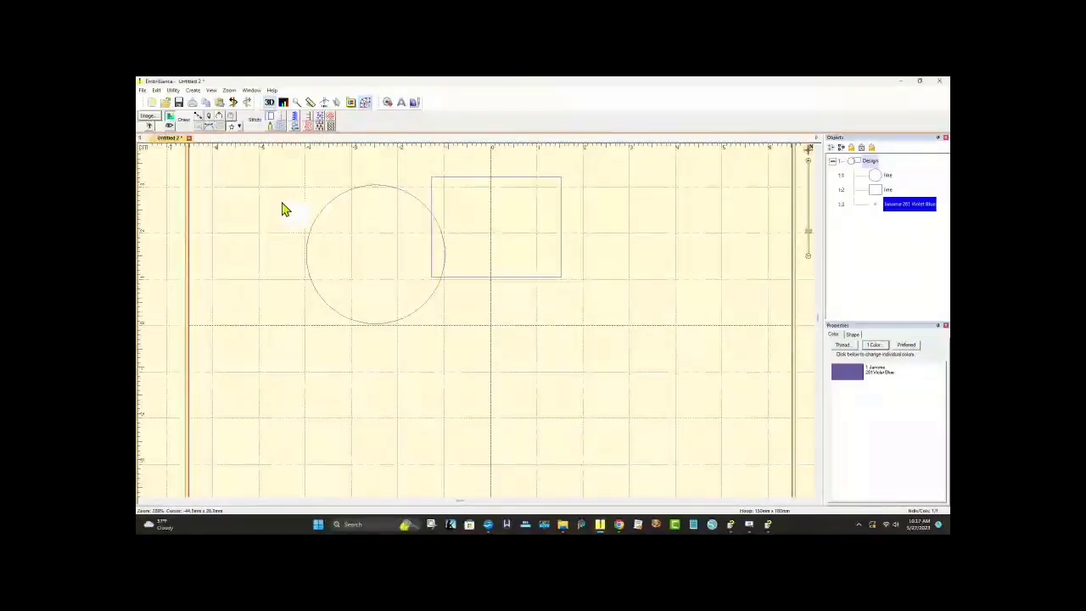
{"action": "left_click", "coordinate": [277, 175]}
{"action": "left_click_drag", "start_coordinate": [273, 198], "coordinate": [285, 229]}
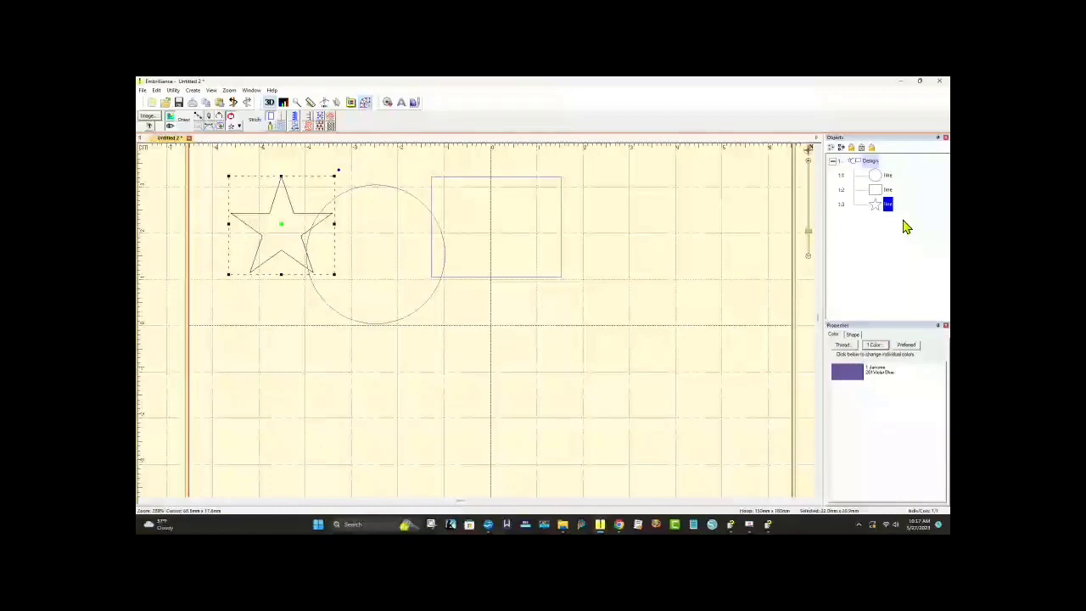
Step: Collapse the design in the object tree, select it as a whole, and expand it to list its objects
{"action": "left_click", "coordinate": [832, 163]}
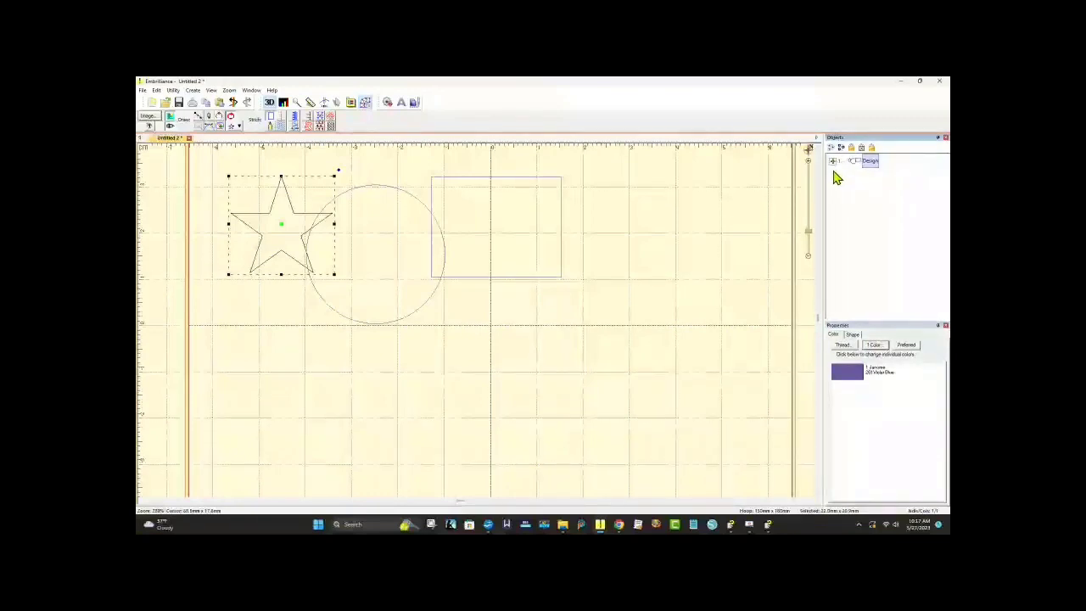
{"action": "left_click", "coordinate": [874, 161]}
{"action": "left_click", "coordinate": [833, 161]}
Step: Select the star, the rectangle, the circle and the whole design in turn, clear the selection and list the objects again
{"action": "left_click", "coordinate": [879, 208]}
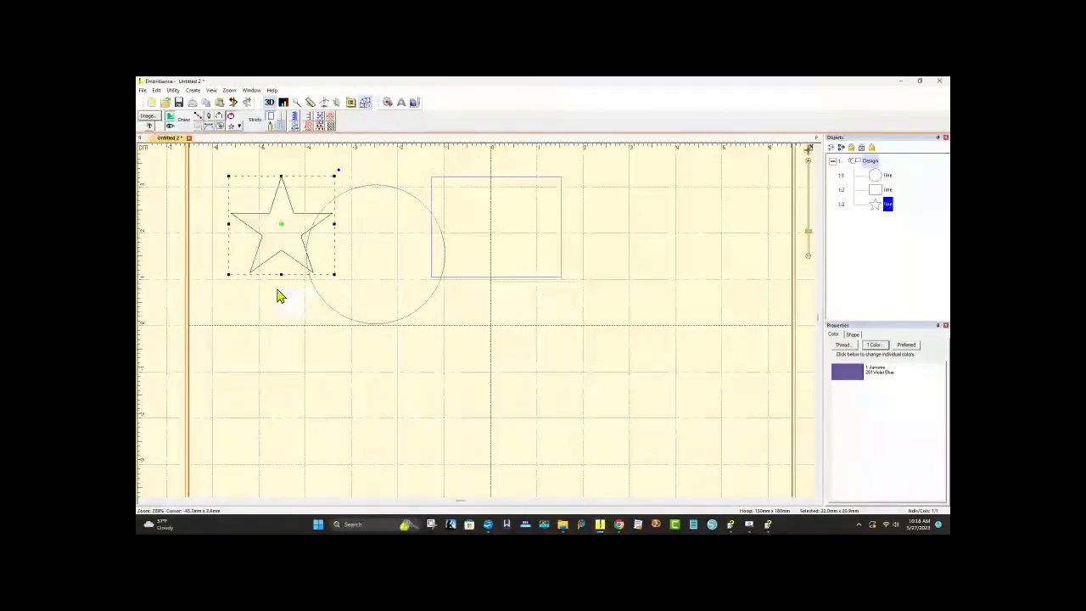
{"action": "left_click", "coordinate": [894, 192]}
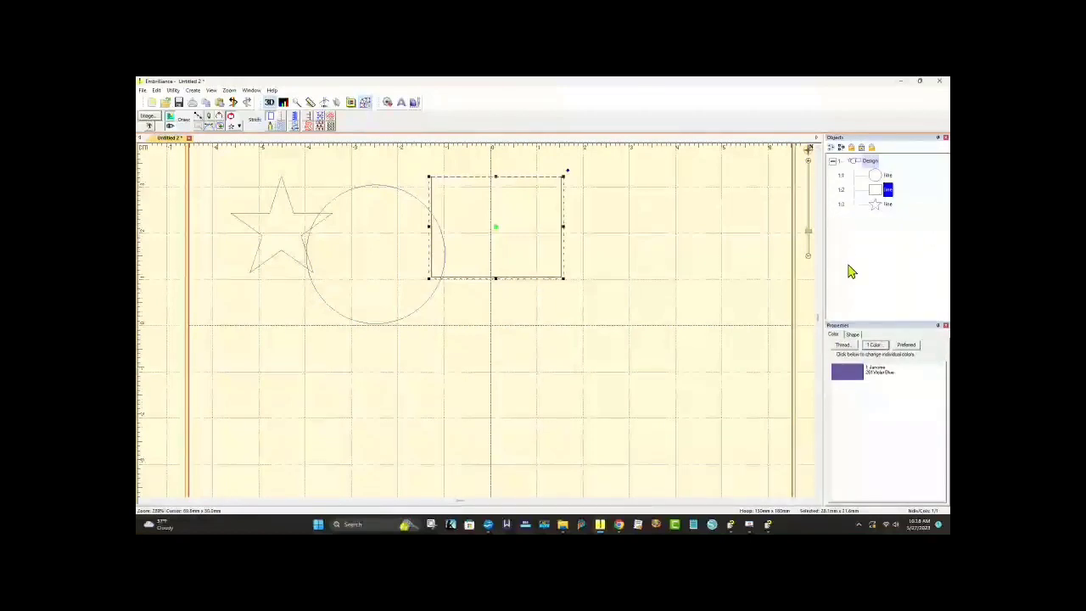
{"action": "left_click", "coordinate": [886, 175]}
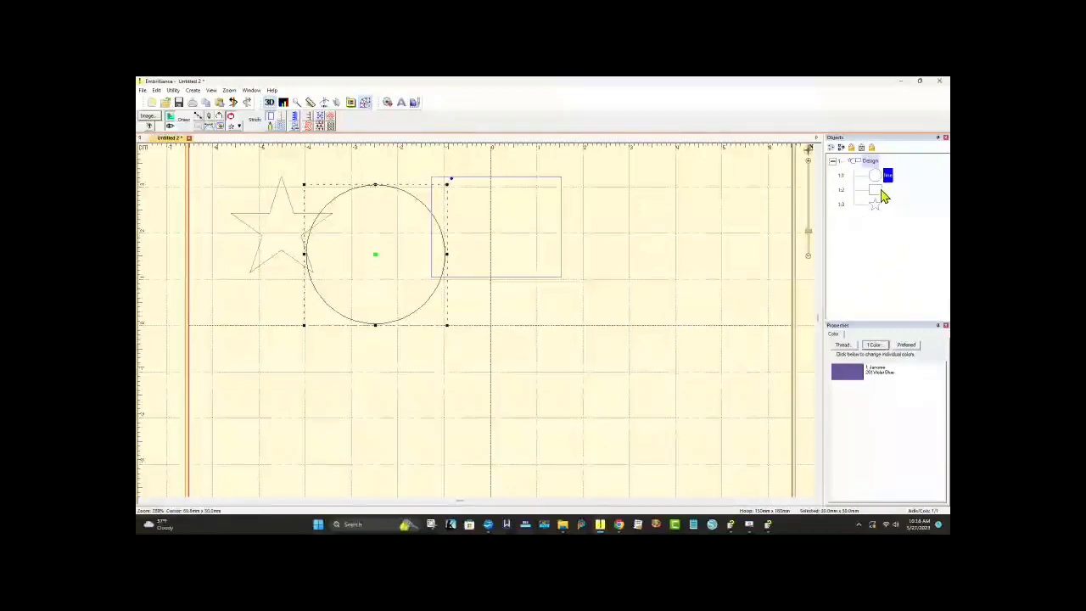
{"action": "double_click", "coordinate": [872, 162]}
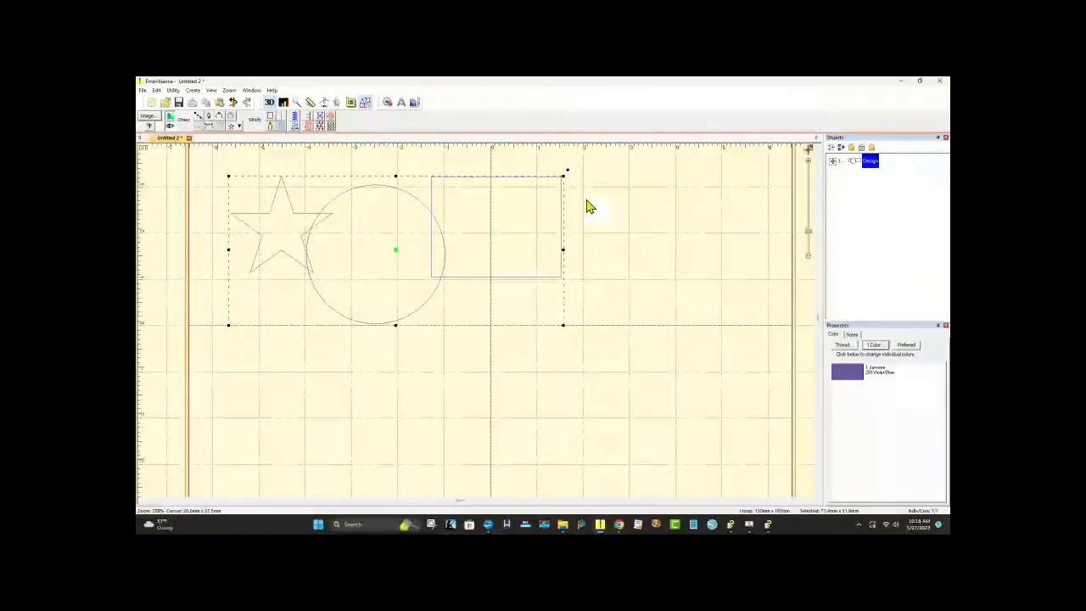
{"action": "left_click", "coordinate": [665, 234]}
{"action": "left_click", "coordinate": [832, 161]}
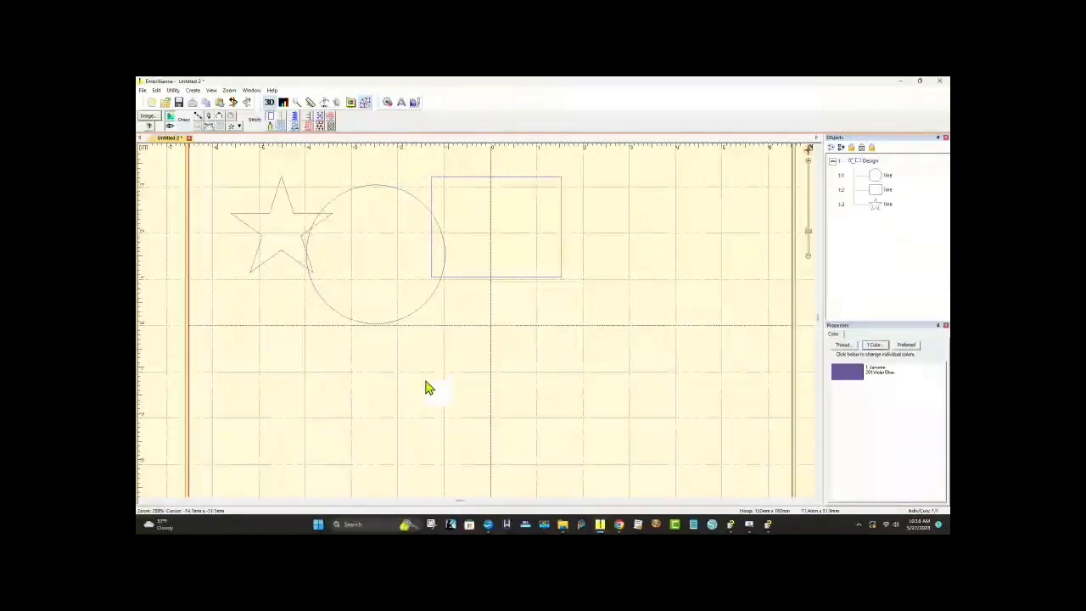
Step: Move the circle straight down by about 19 mm so it clears the star and the rectangle, and deselect it
{"action": "left_click", "coordinate": [445, 261]}
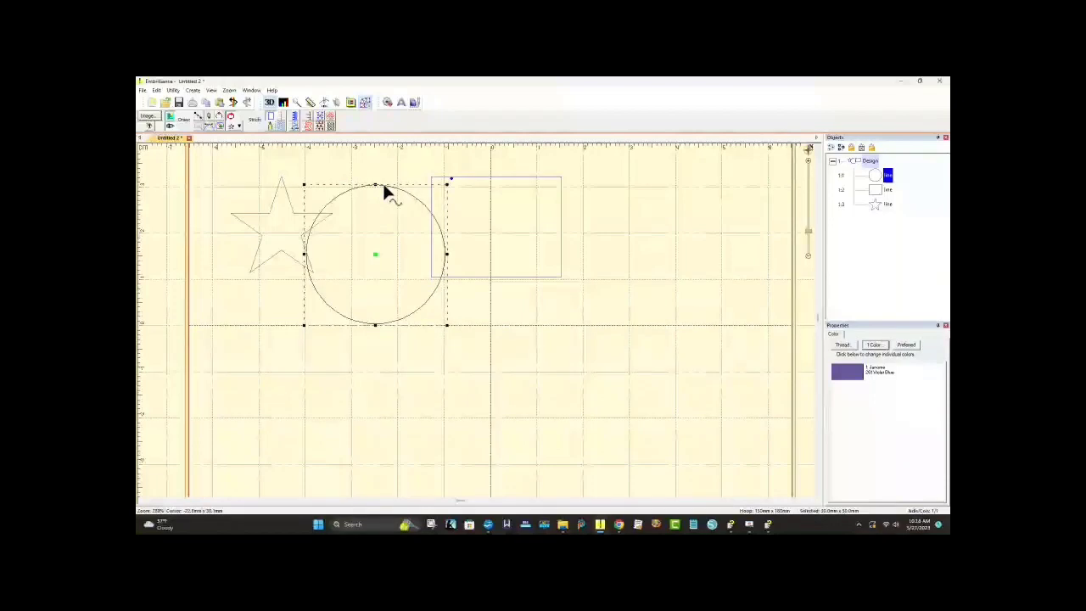
{"action": "left_click", "coordinate": [678, 293]}
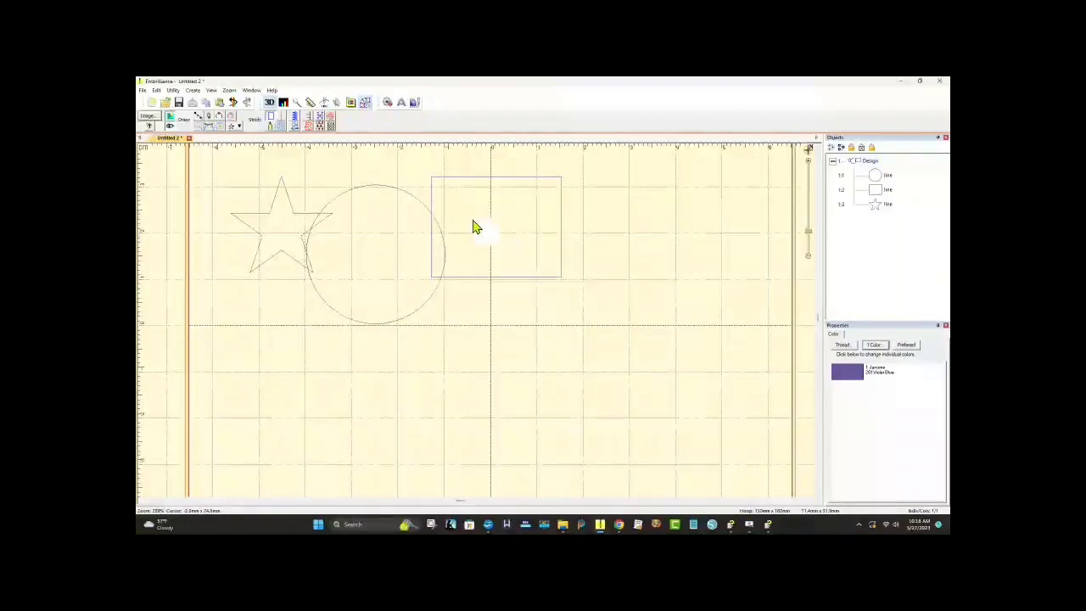
{"action": "left_click", "coordinate": [378, 188]}
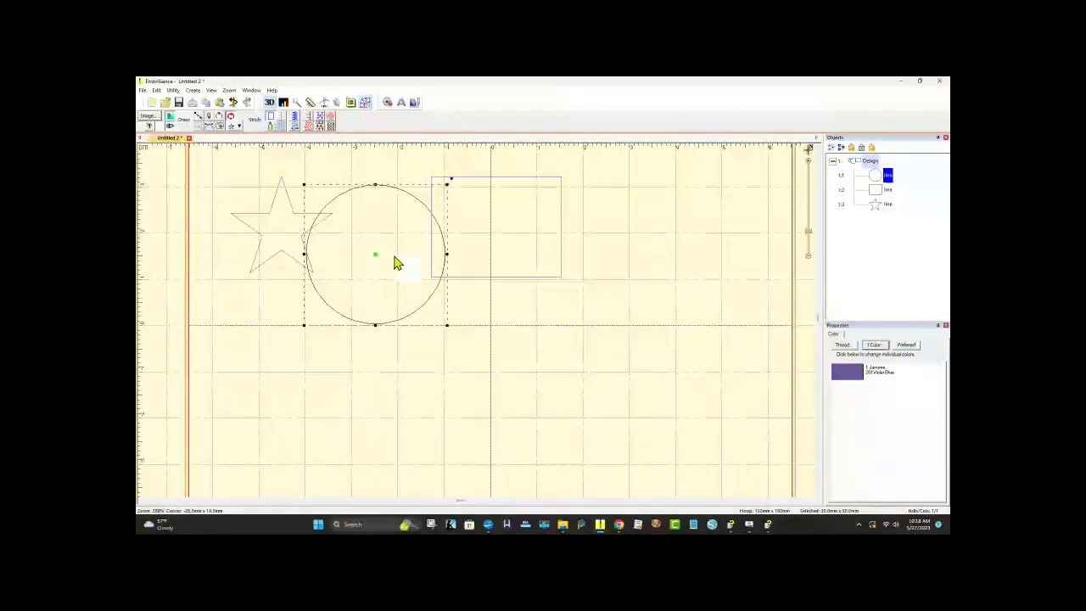
{"action": "left_click_drag", "start_coordinate": [376, 258], "coordinate": [374, 346]}
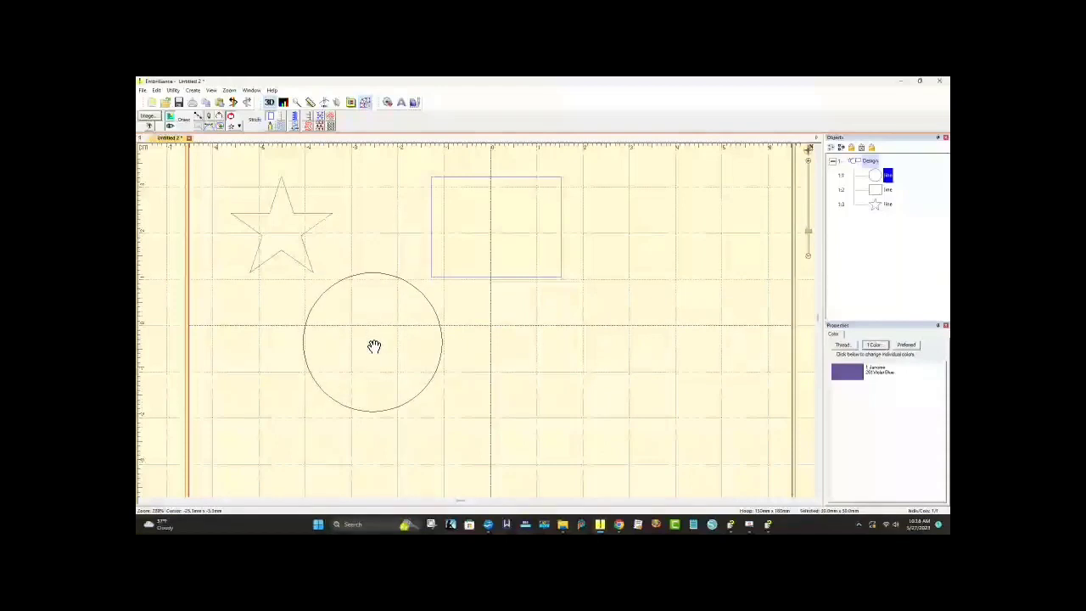
{"action": "left_click", "coordinate": [604, 322]}
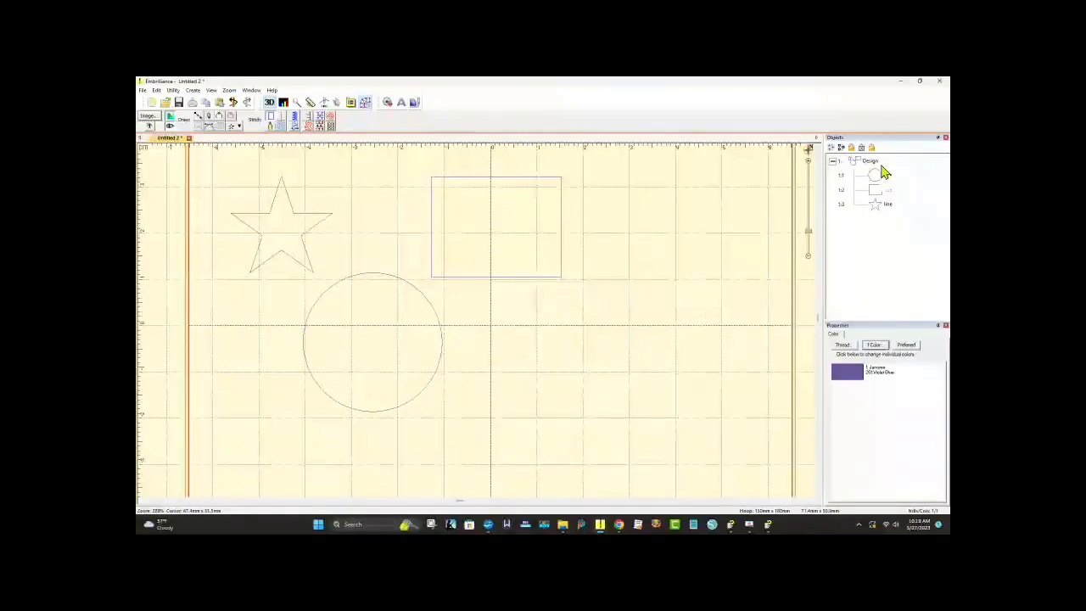
Step: Collapse the design in the object tree and expand it again to list the three shapes
{"action": "left_click", "coordinate": [834, 162]}
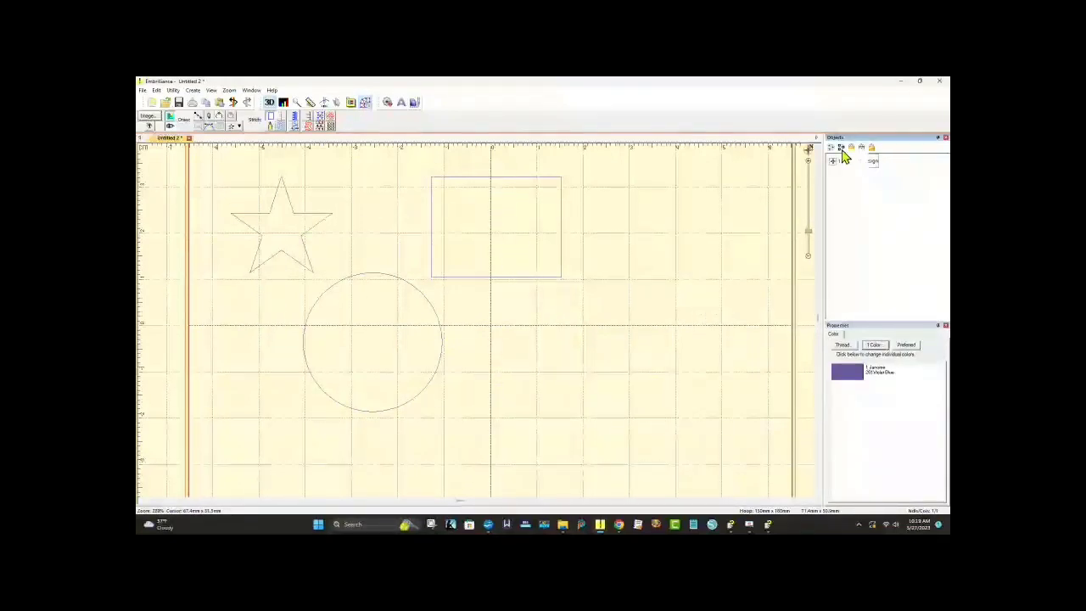
{"action": "left_click", "coordinate": [833, 161]}
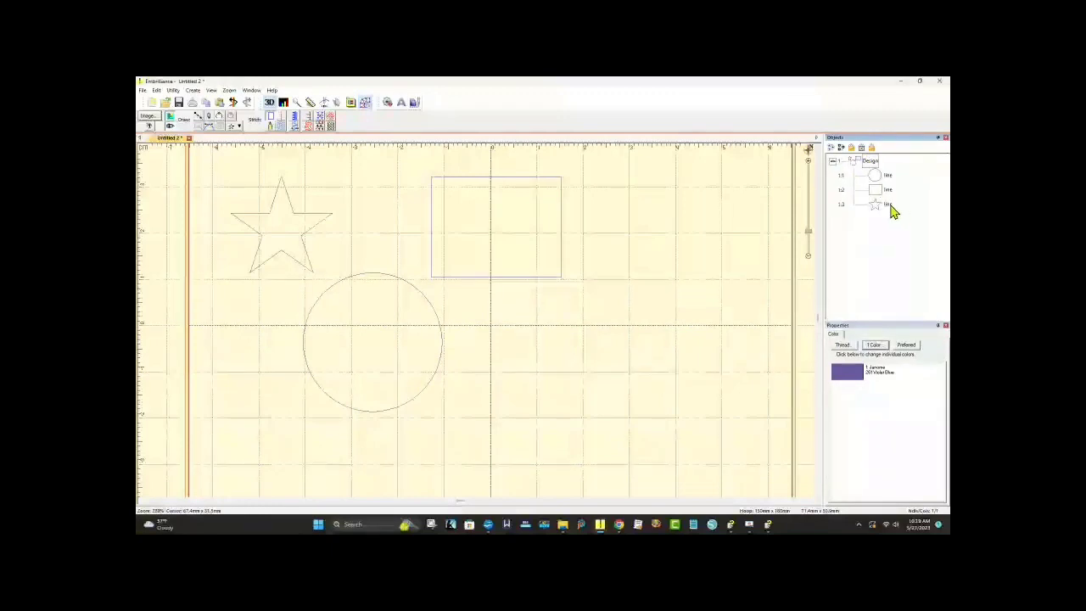
Step: Create two new blank designs, switch between the open pages, and return to Untitled 2 with the three shapes
{"action": "left_click", "coordinate": [152, 106]}
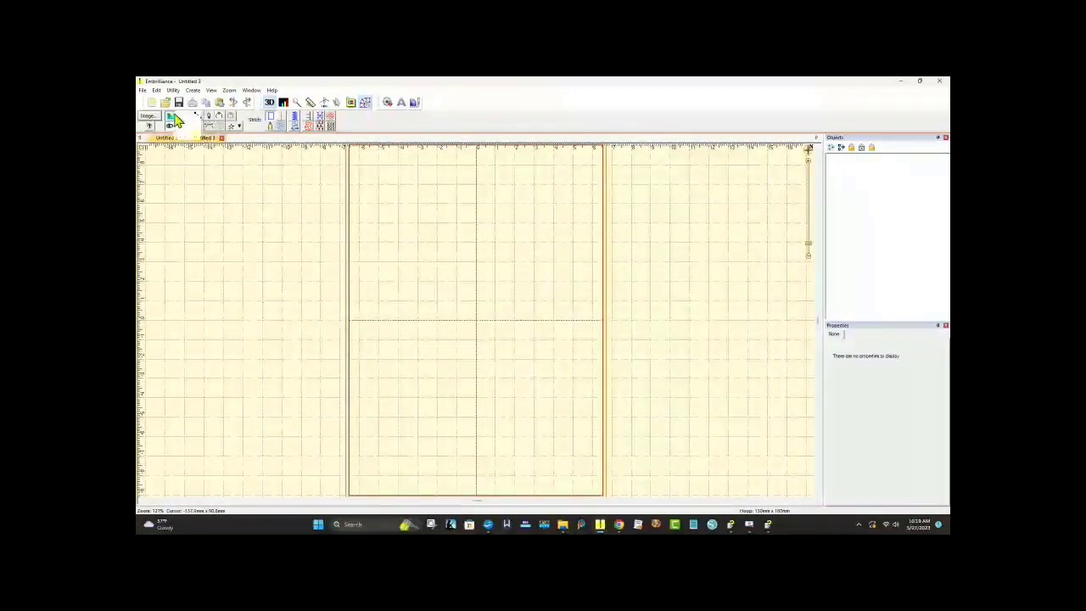
{"action": "left_click", "coordinate": [152, 105]}
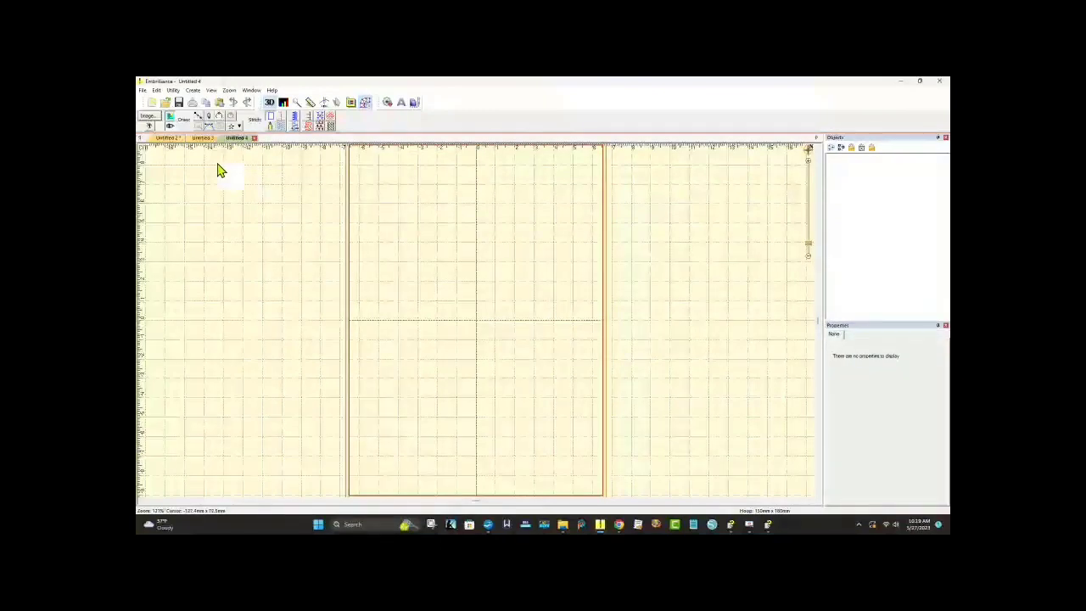
{"action": "left_click", "coordinate": [202, 139]}
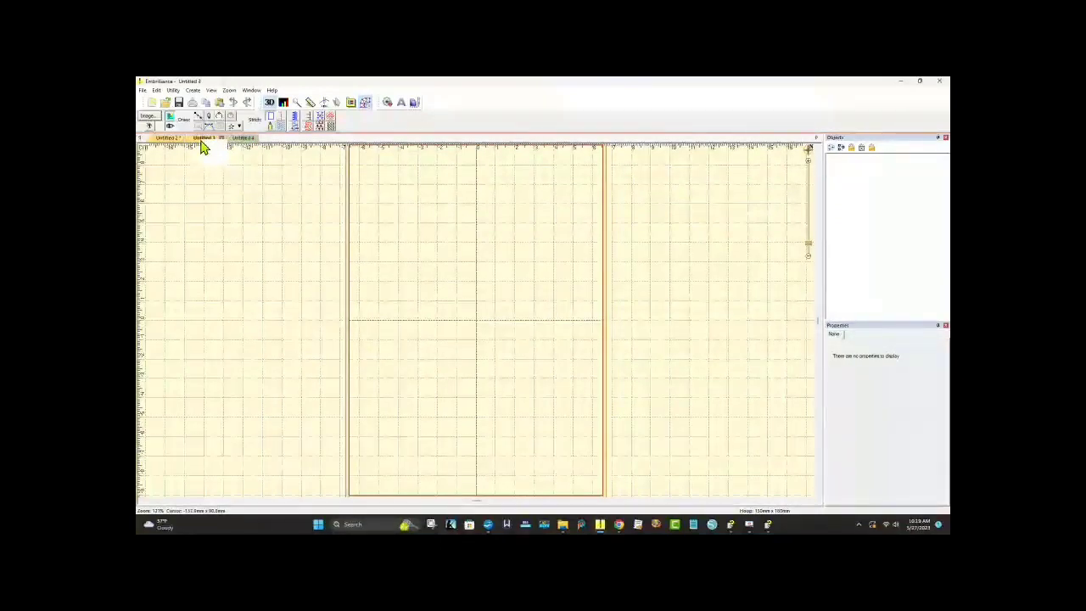
{"action": "left_click", "coordinate": [166, 139]}
{"action": "left_click", "coordinate": [206, 140]}
{"action": "left_click", "coordinate": [168, 139]}
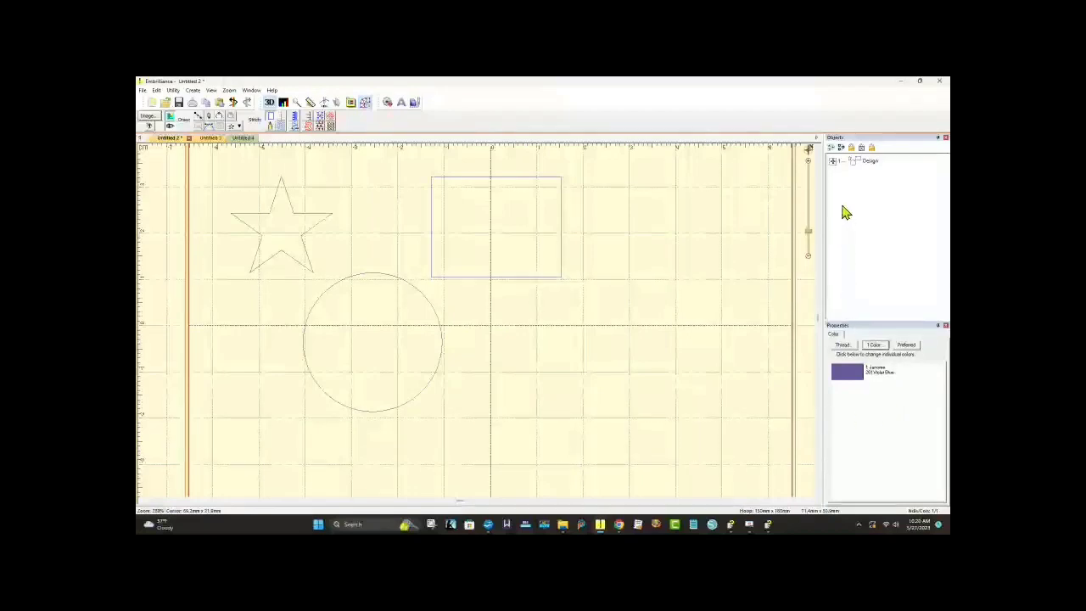
Step: List the design's objects, select and deselect the circle, and switch Create mode off and on again
{"action": "left_click", "coordinate": [833, 162]}
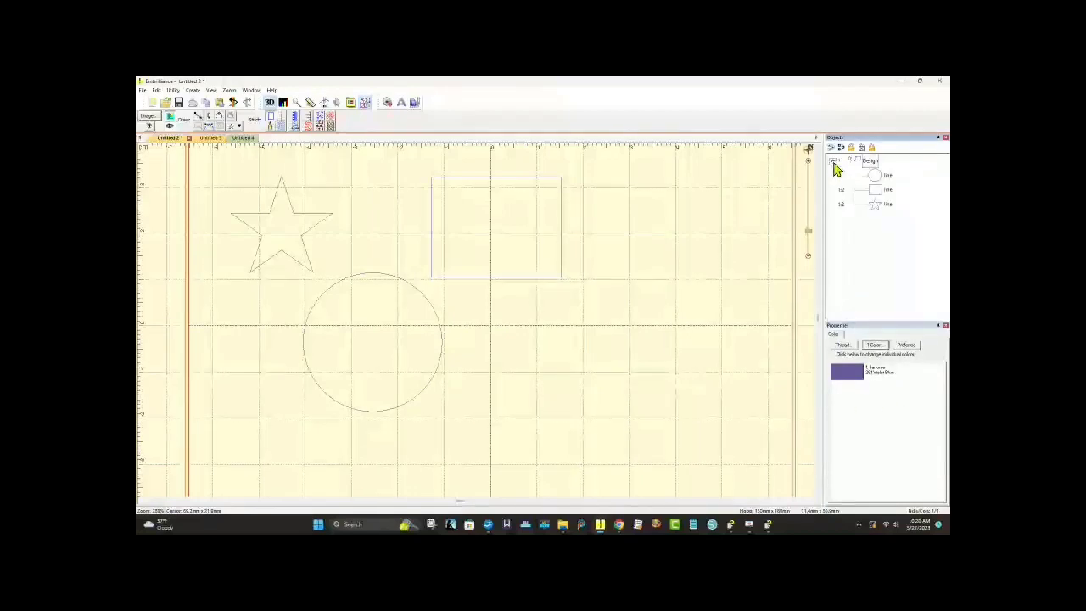
{"action": "left_click", "coordinate": [887, 178]}
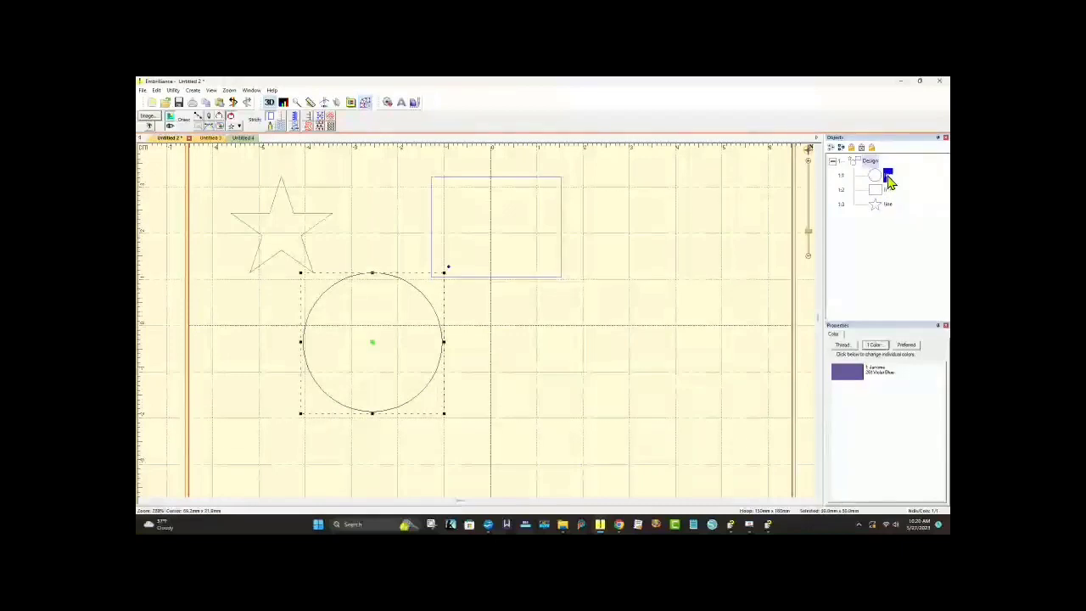
{"action": "left_click", "coordinate": [650, 356]}
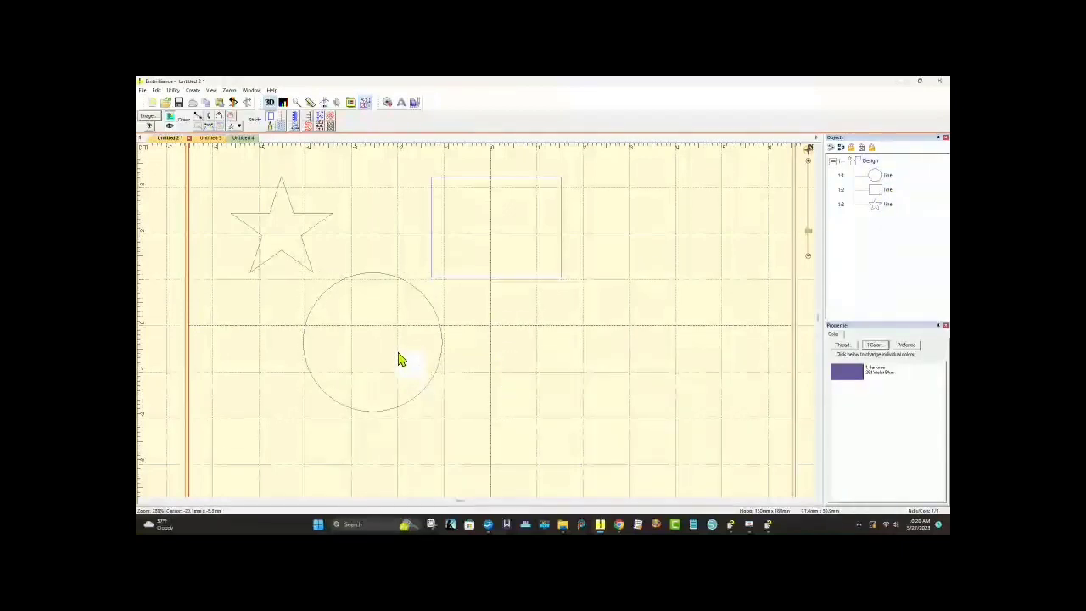
{"action": "left_click", "coordinate": [365, 104]}
{"action": "left_click", "coordinate": [365, 105]}
Step: Select the circle in the object tree and assign it a Run stitch
{"action": "left_click", "coordinate": [882, 178]}
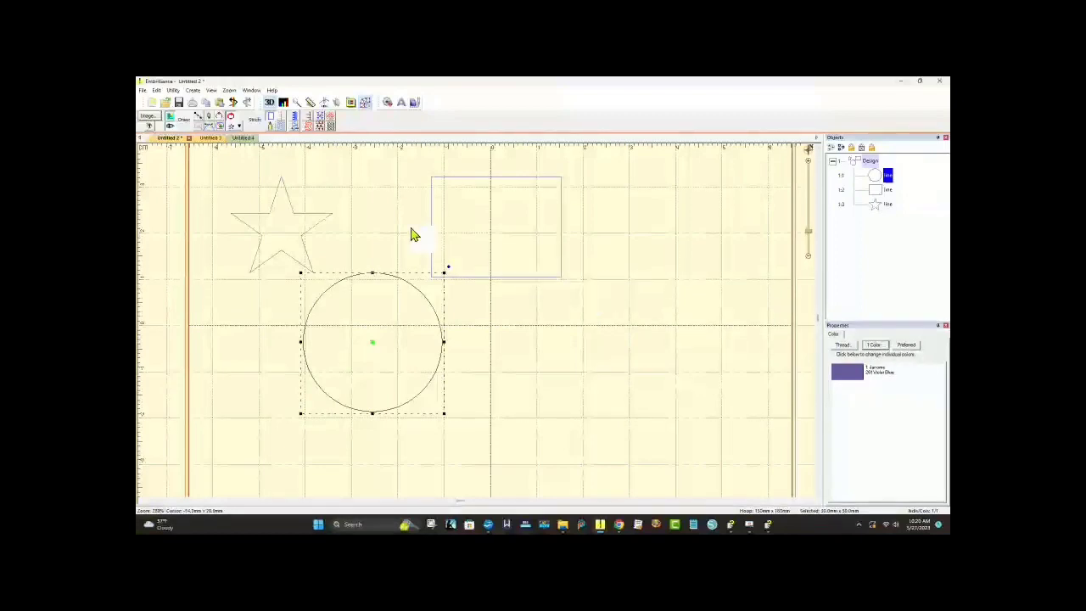
{"action": "left_click", "coordinate": [366, 102]}
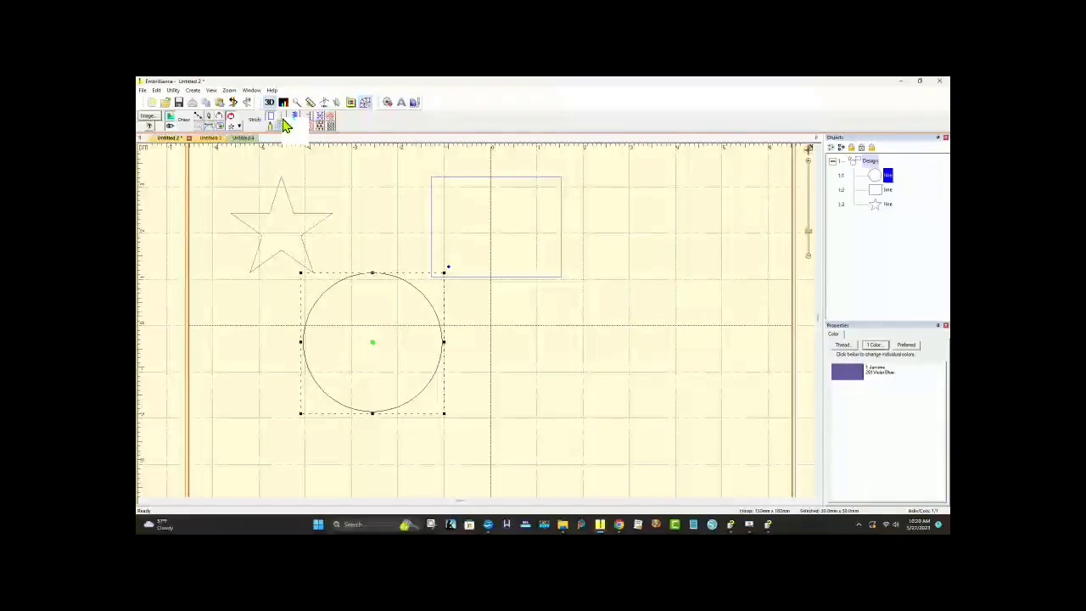
{"action": "left_click", "coordinate": [287, 125]}
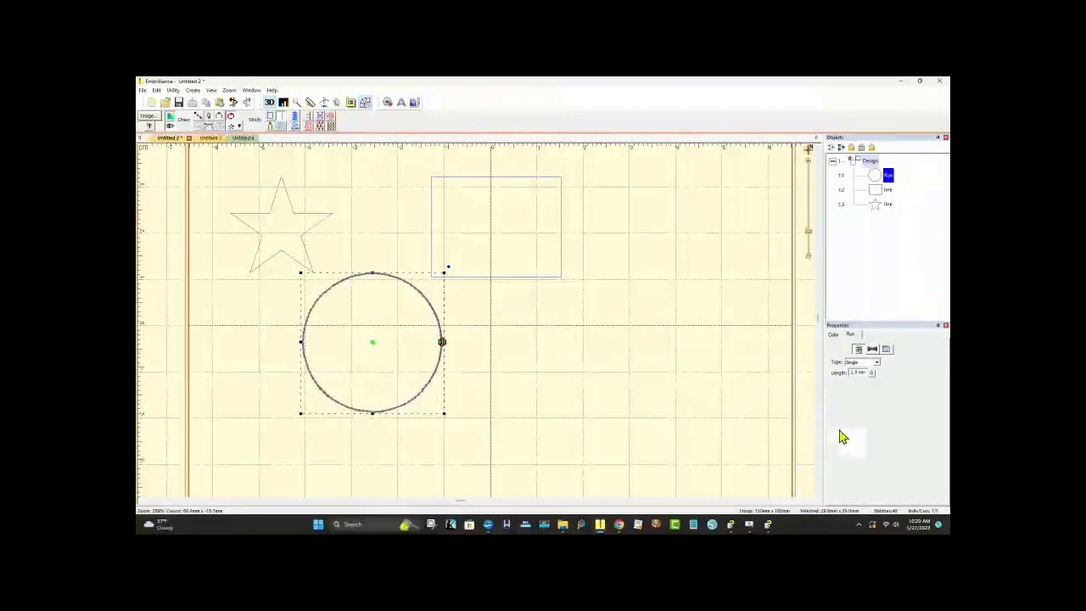
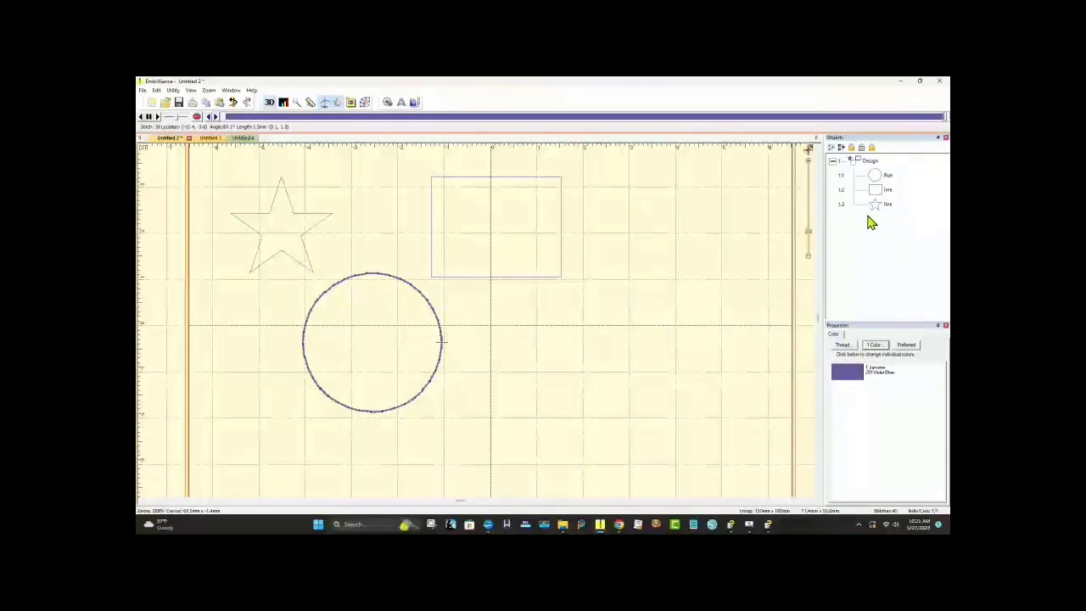
Step: Select and deselect the stitched circle in Stitch mode and return to Create mode
{"action": "left_click", "coordinate": [889, 175]}
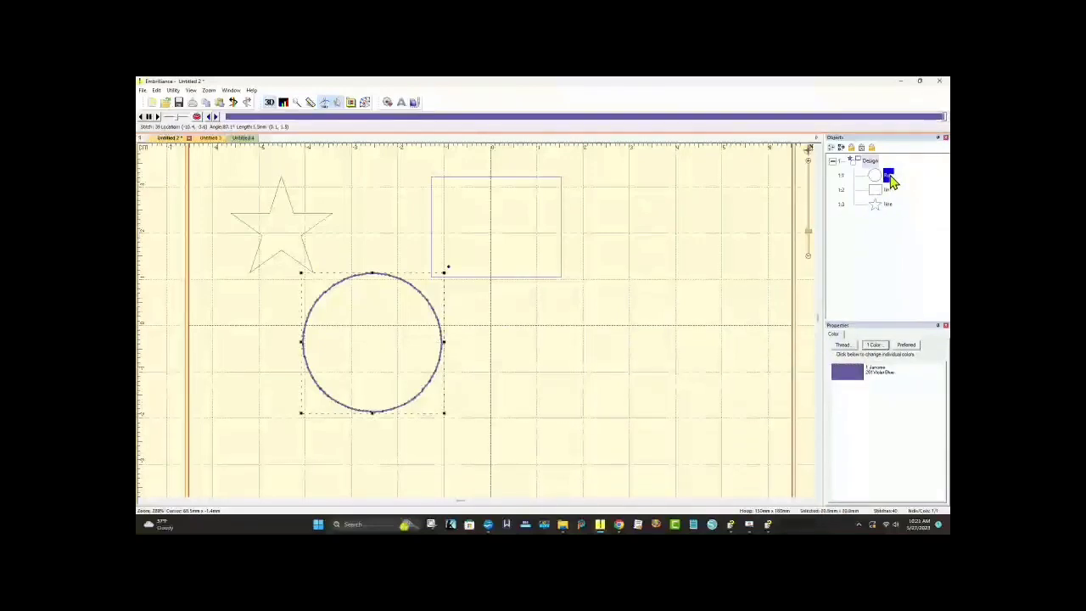
{"action": "left_click", "coordinate": [538, 381]}
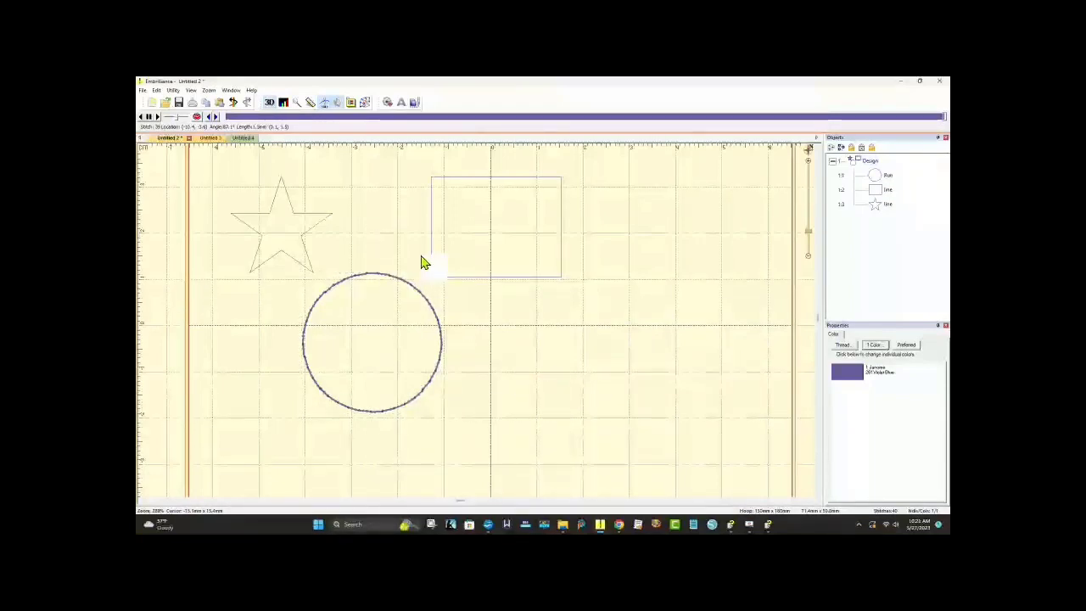
{"action": "left_click", "coordinate": [365, 105]}
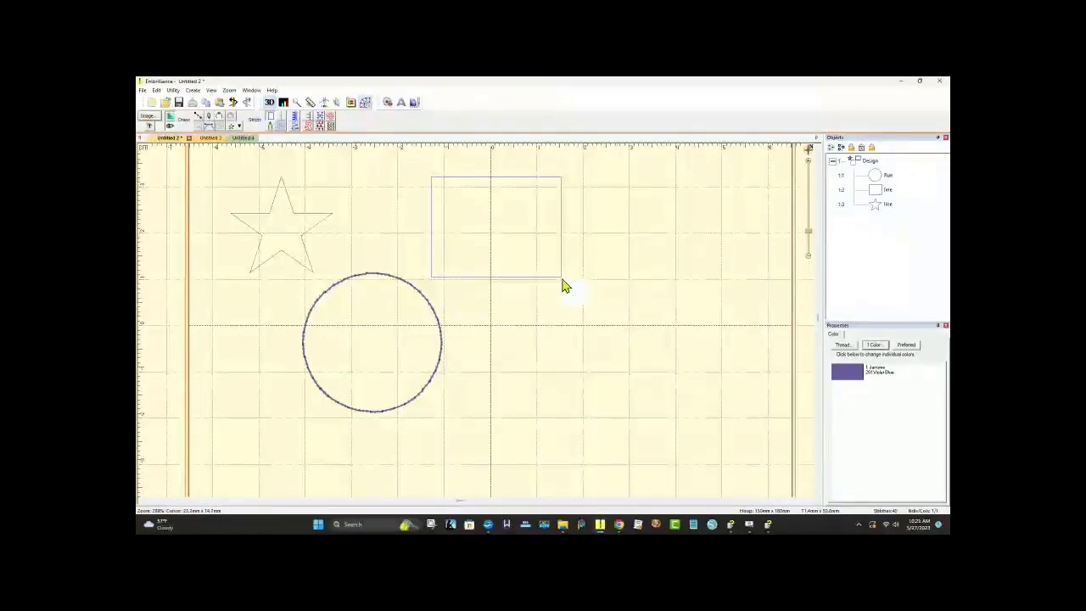
Step: Set the circle's Run stitch type to Backstitch and deselect the circle
{"action": "left_click", "coordinate": [424, 304]}
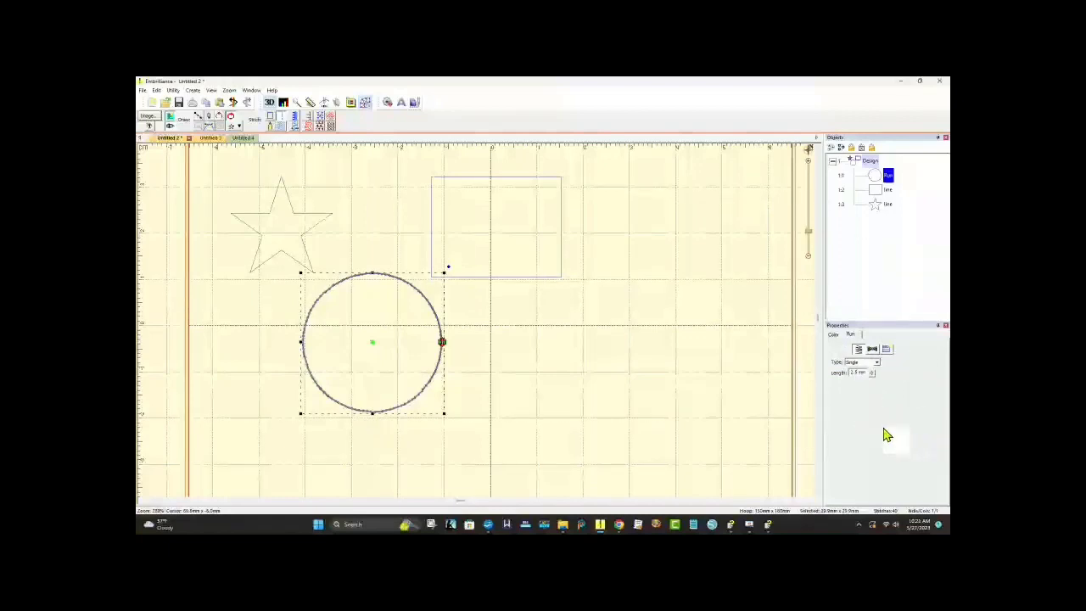
{"action": "left_click", "coordinate": [877, 364]}
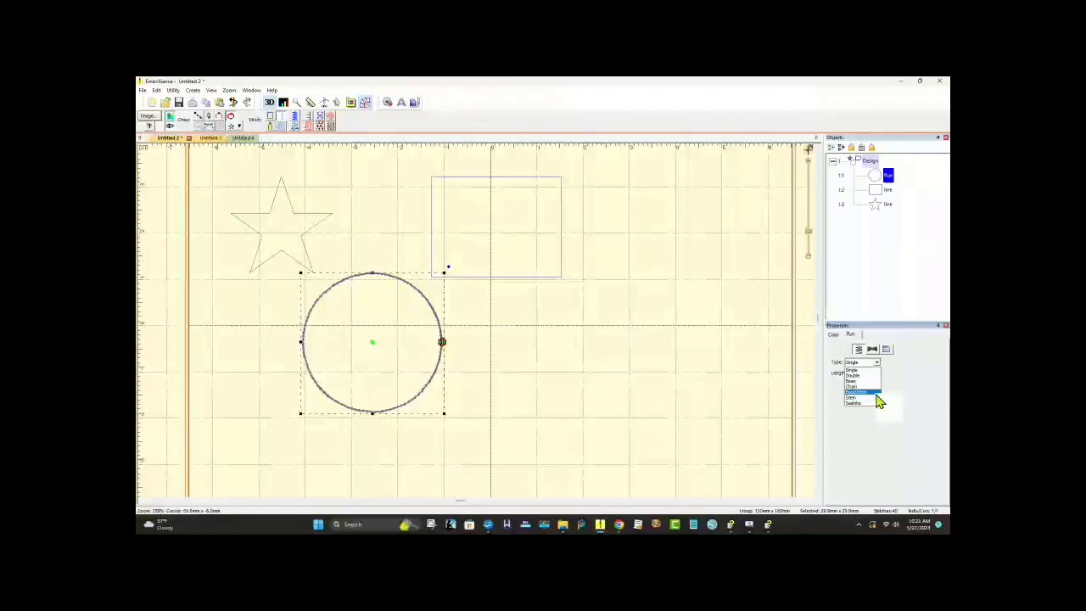
{"action": "left_click", "coordinate": [876, 393]}
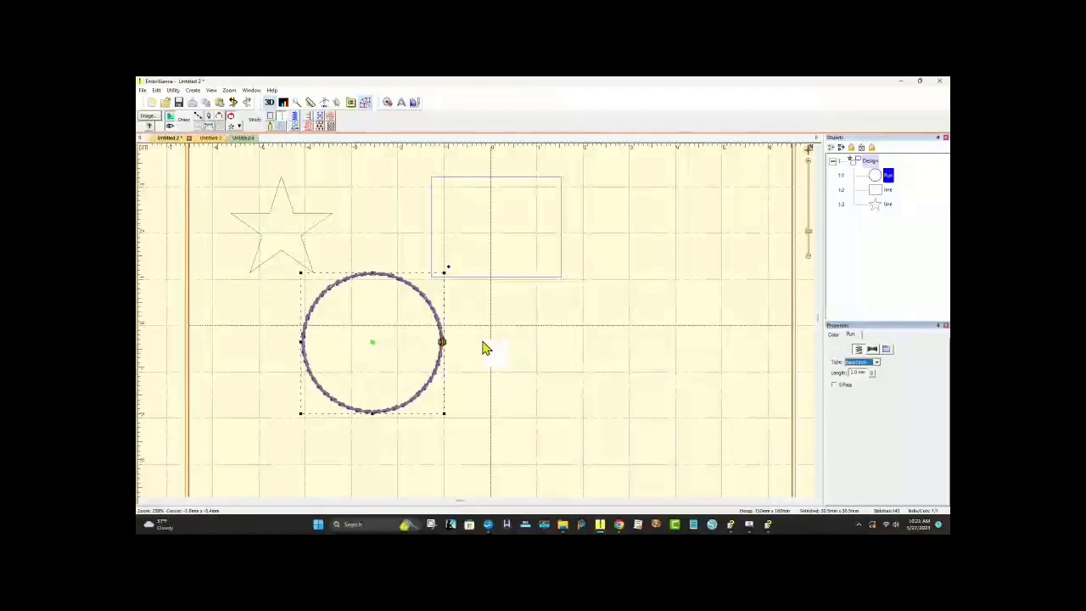
{"action": "left_click", "coordinate": [547, 399]}
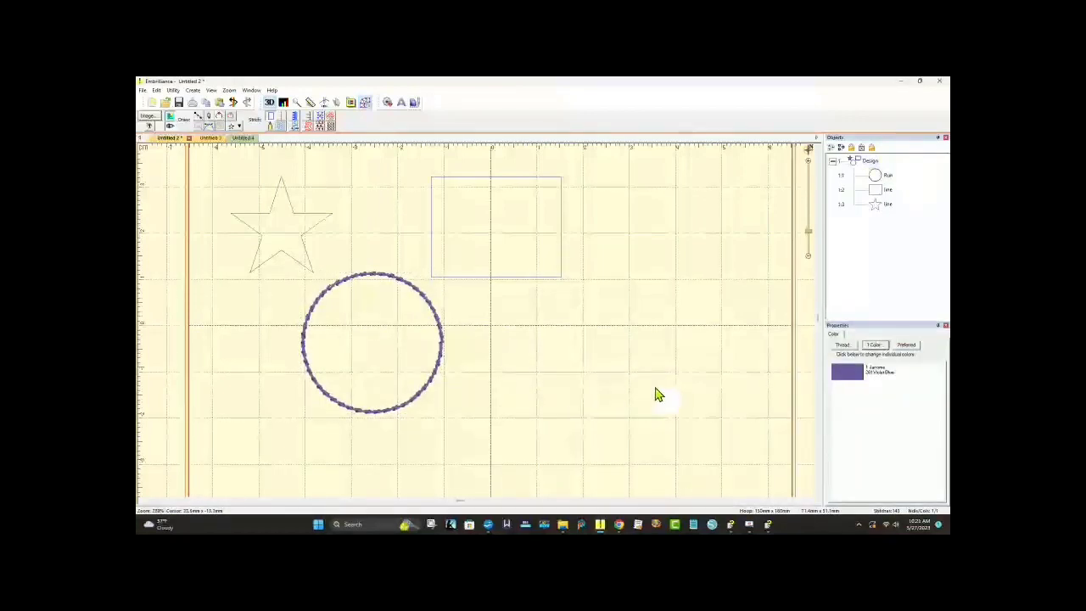
Step: Select the star and assign it a Fill stitch
{"action": "left_click", "coordinate": [300, 220]}
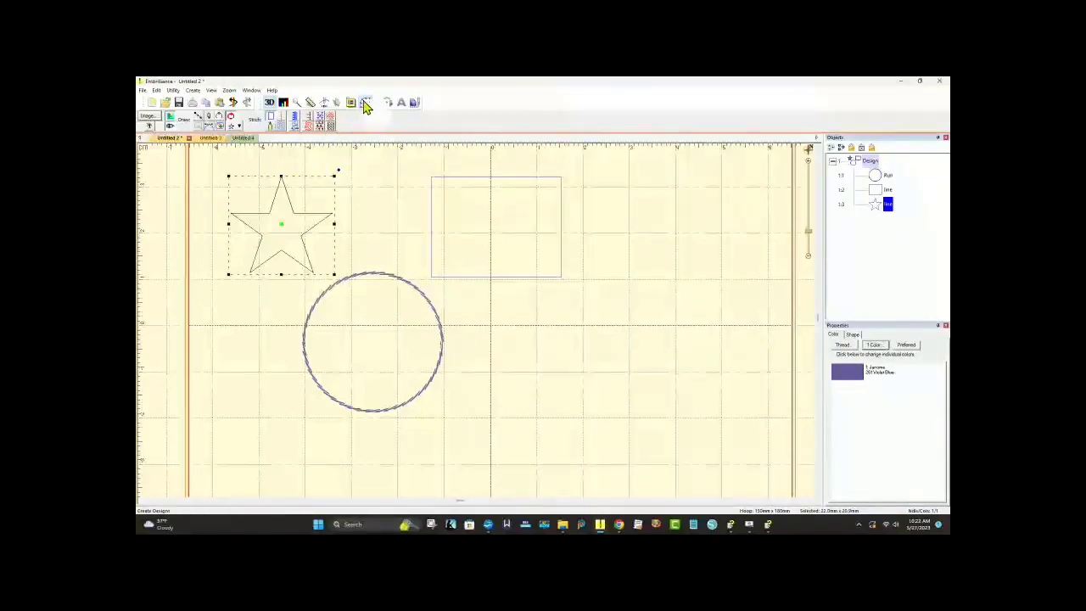
{"action": "left_click", "coordinate": [283, 129]}
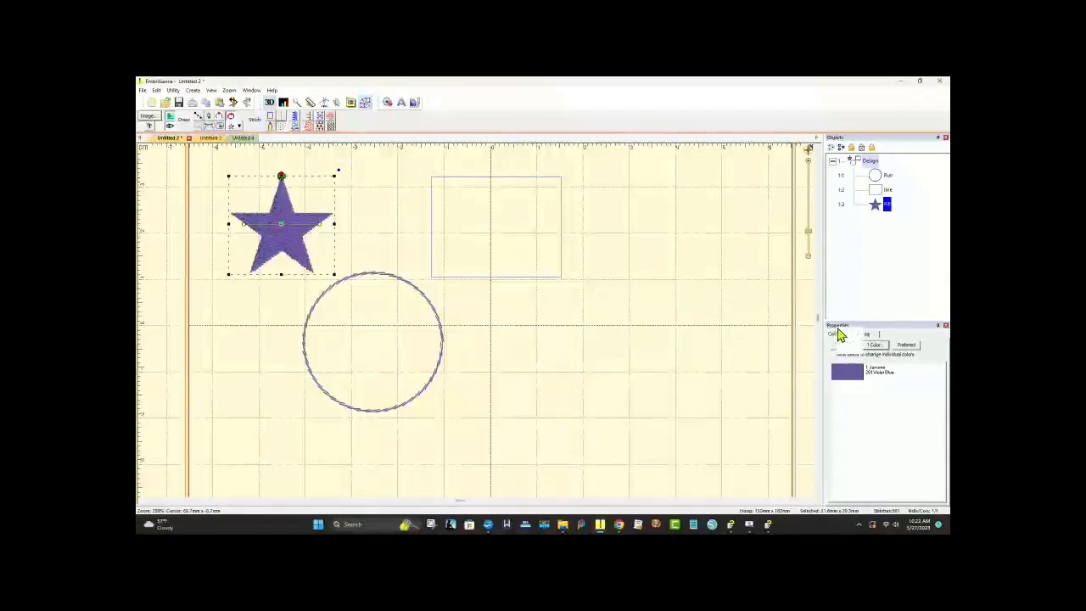
Step: Recolour the star by choosing a green Janome thread, switching to the Floriani thread chart and applying its matching green
{"action": "left_click", "coordinate": [848, 378]}
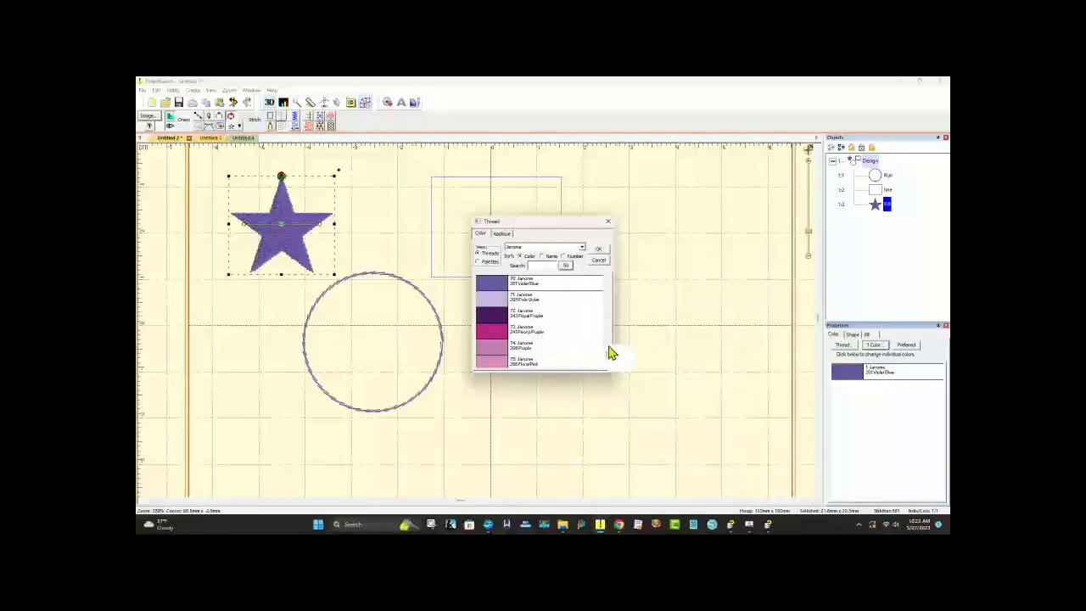
{"action": "scroll", "coordinate": [607, 361], "scroll_direction": "up", "scroll_amount": 9}
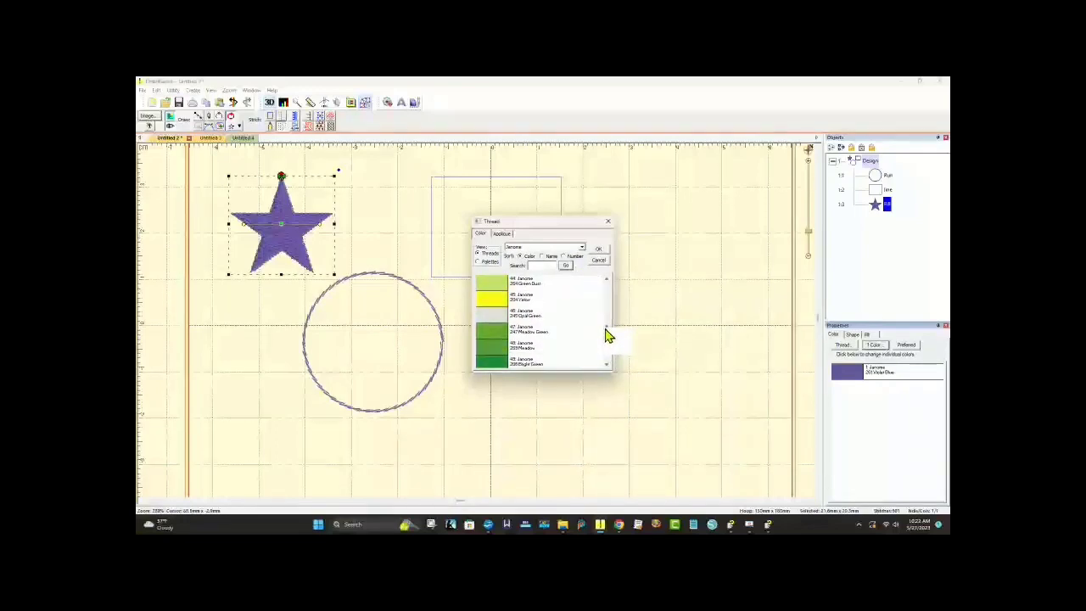
{"action": "left_click", "coordinate": [497, 337]}
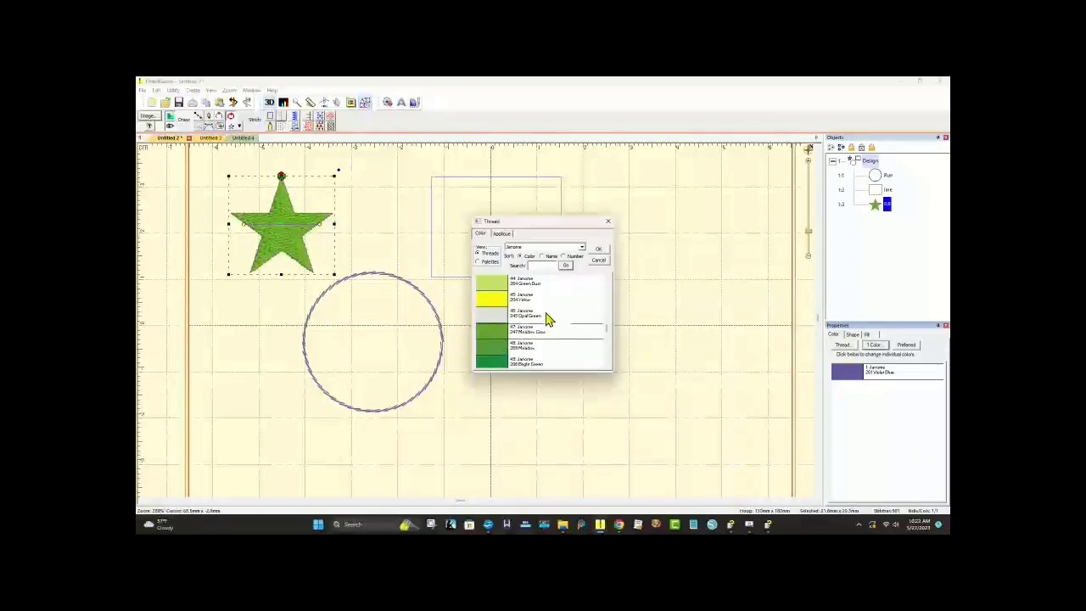
{"action": "left_click", "coordinate": [582, 248]}
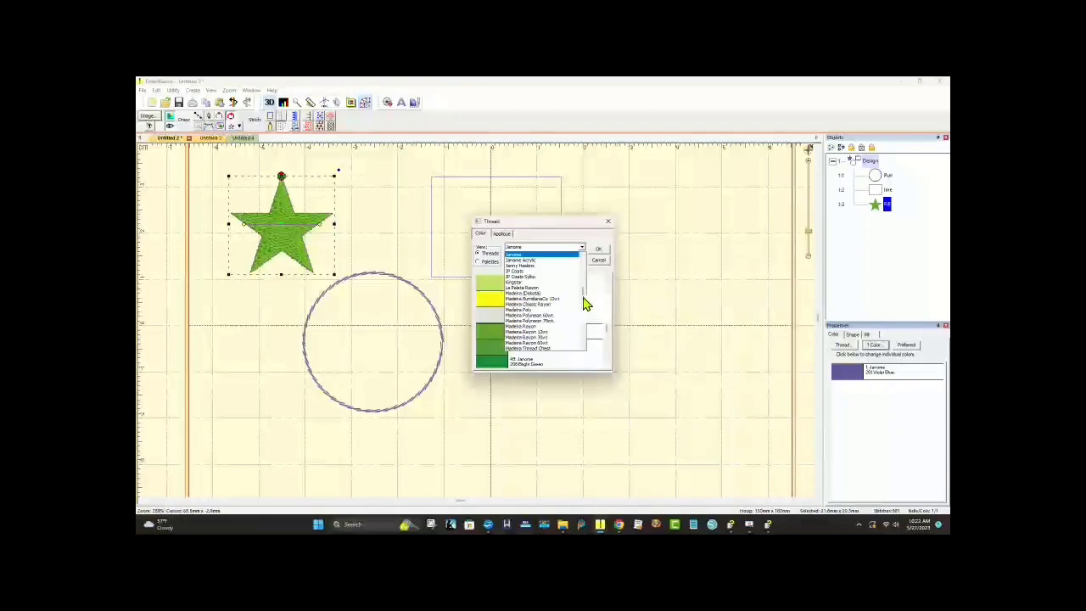
{"action": "left_click_drag", "start_coordinate": [584, 299], "coordinate": [584, 289]}
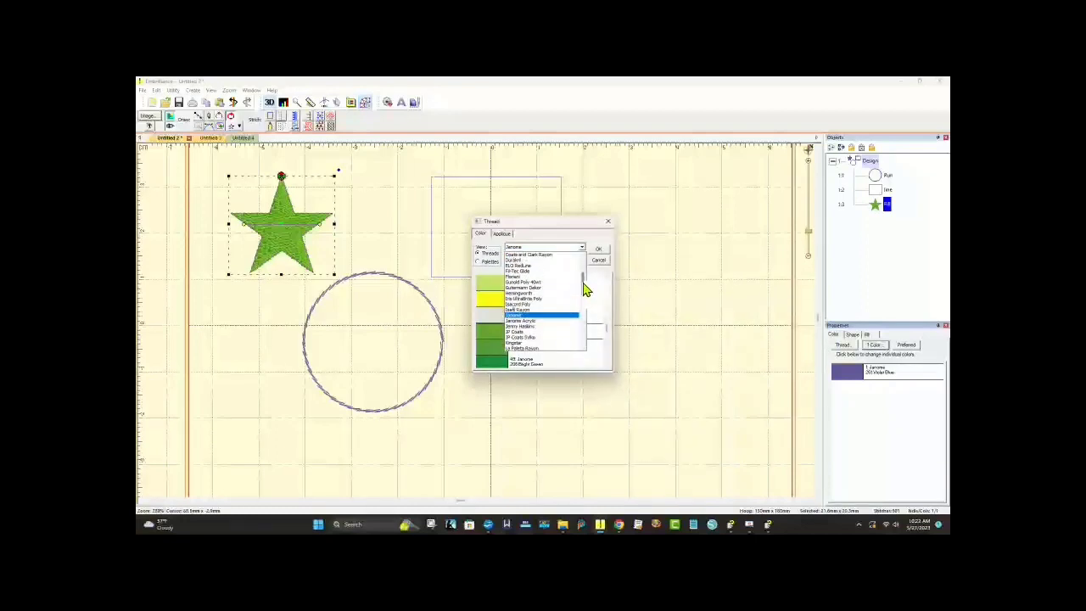
{"action": "left_click", "coordinate": [518, 286]}
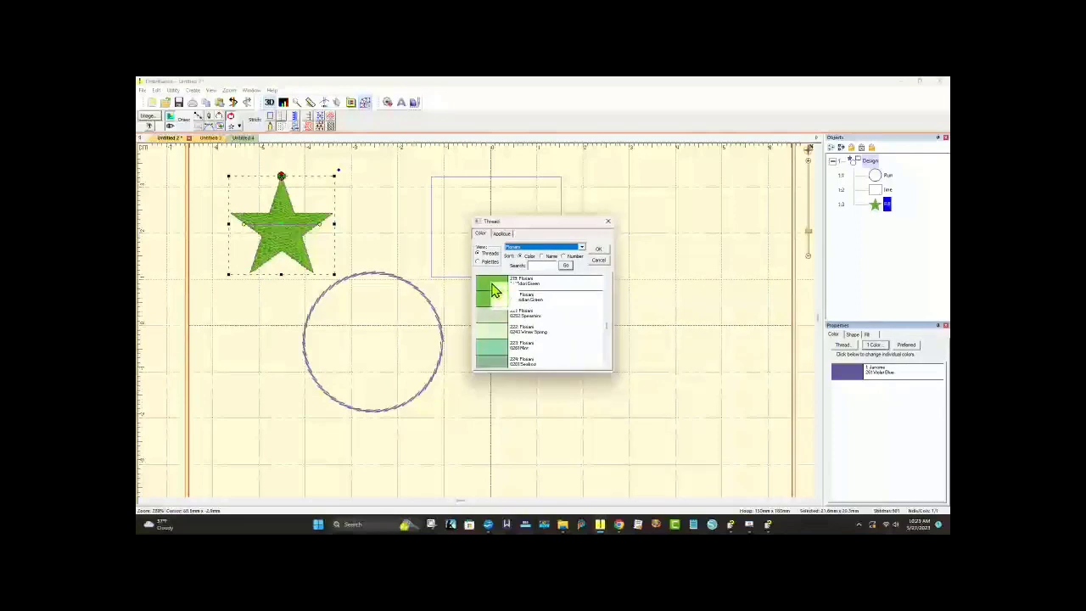
{"action": "left_click", "coordinate": [519, 291]}
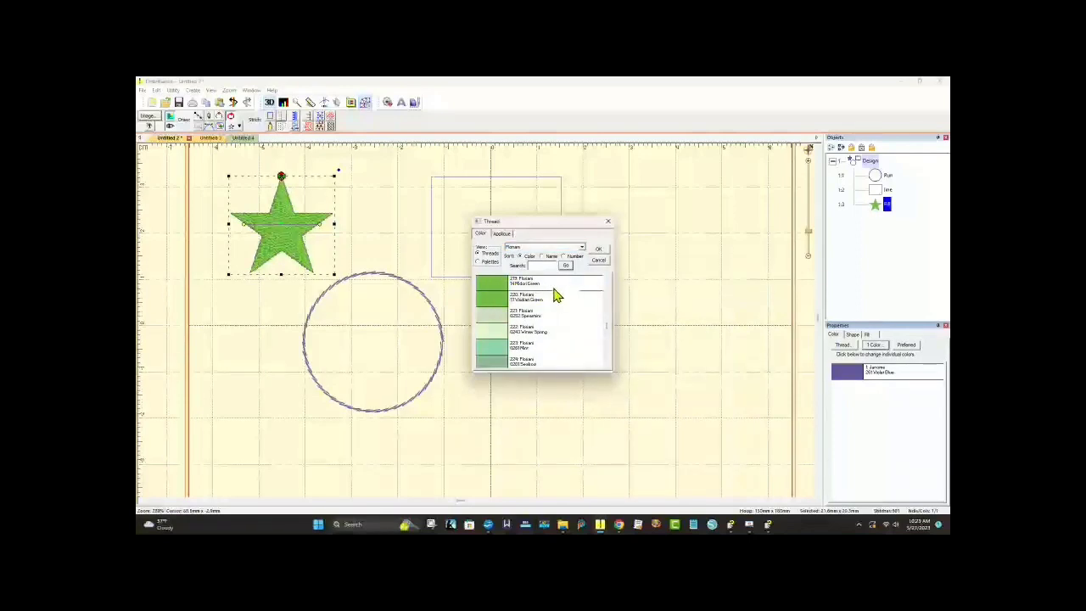
{"action": "left_click", "coordinate": [599, 251]}
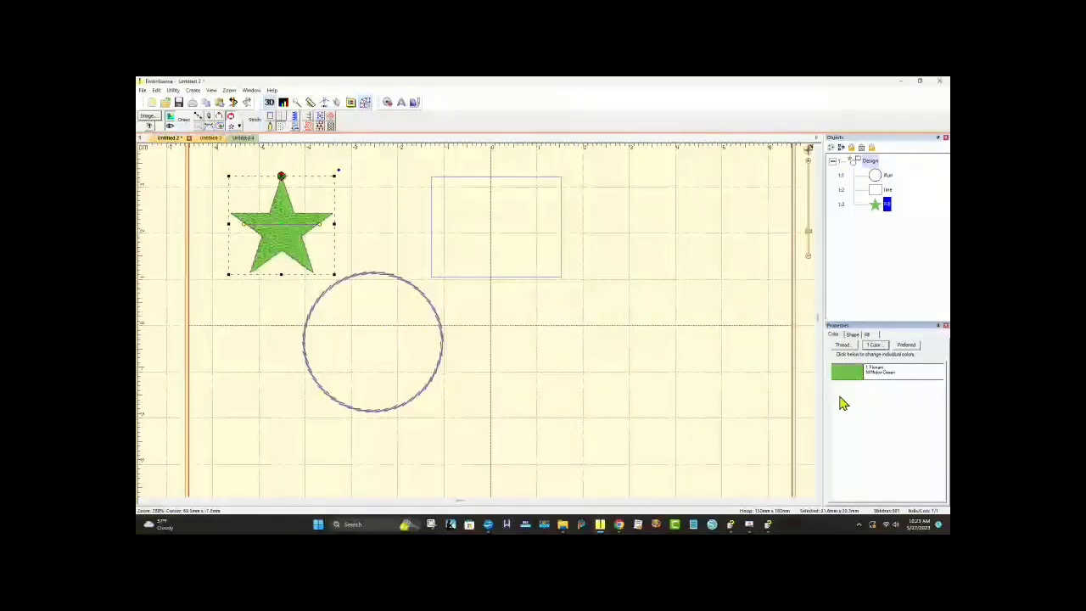
Step: Set the star shape's number of sides to 8
{"action": "left_click", "coordinate": [852, 336]}
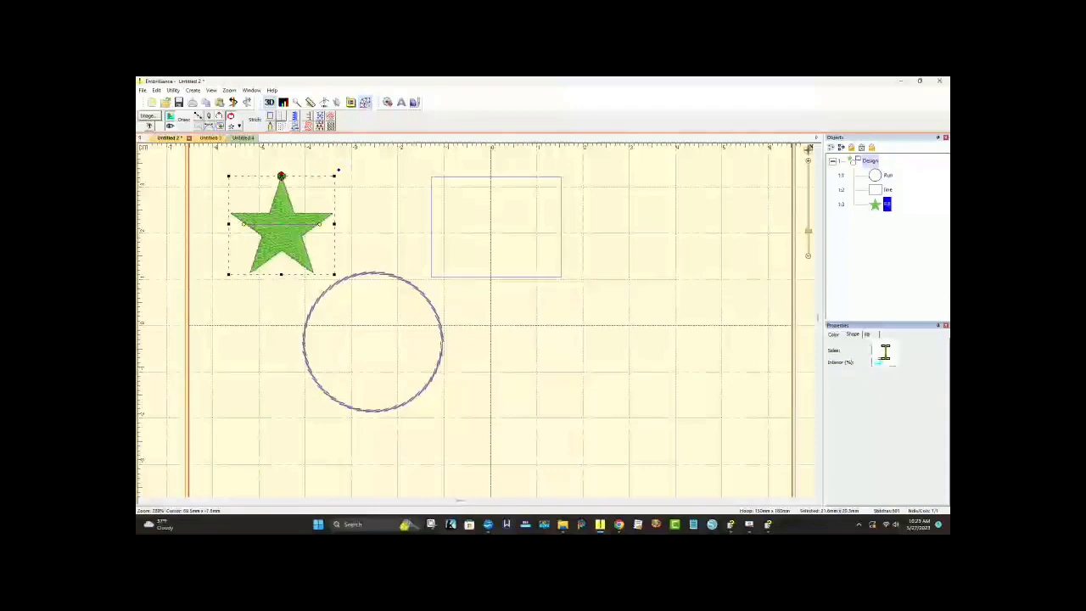
{"action": "left_click_drag", "start_coordinate": [873, 362], "coordinate": [898, 408]}
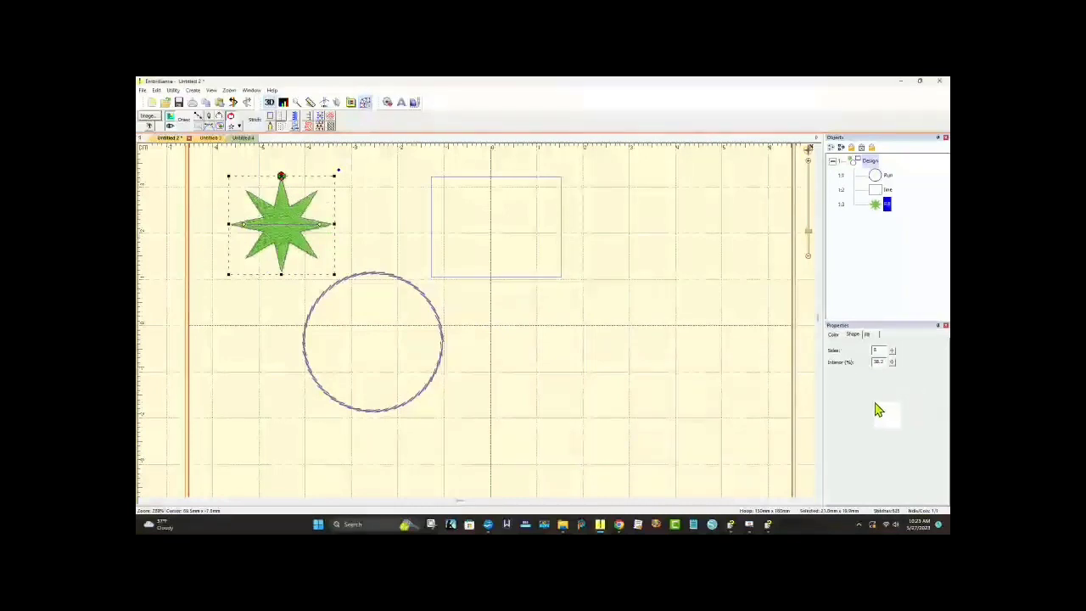
Step: Frame the star closely and set its fill pattern to Brick
{"action": "left_click", "coordinate": [869, 336]}
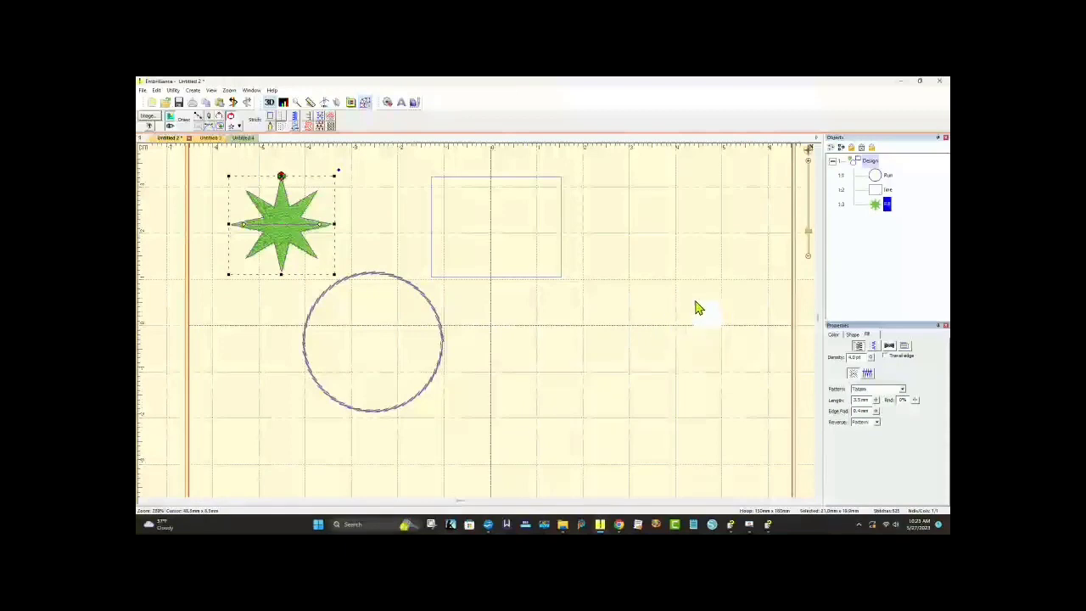
{"action": "left_click", "coordinate": [298, 108]}
{"action": "left_click_drag", "start_coordinate": [217, 166], "coordinate": [368, 291]}
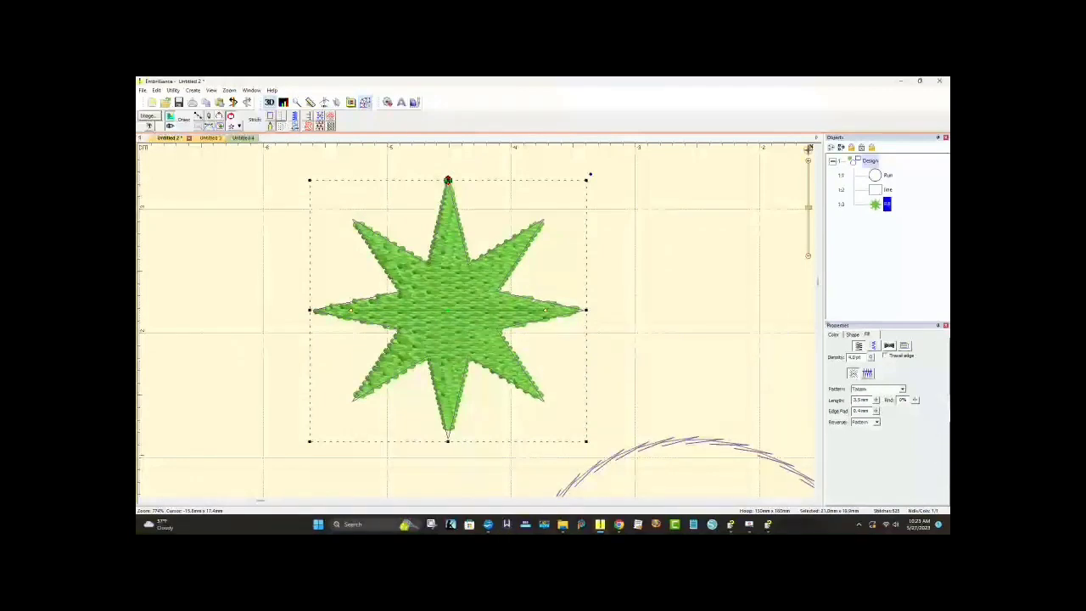
{"action": "left_click", "coordinate": [902, 390]}
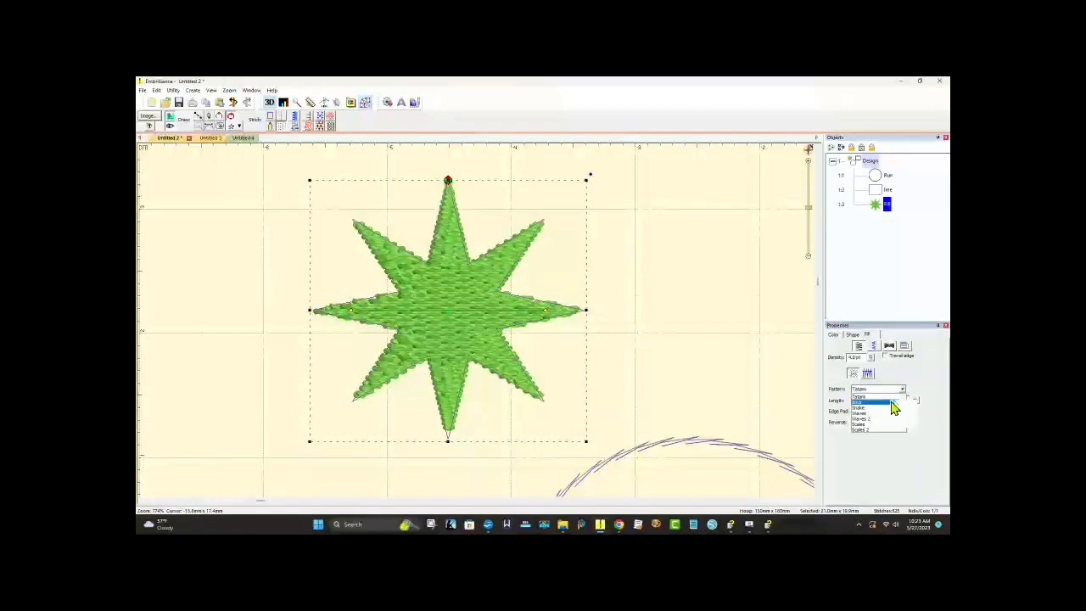
{"action": "left_click", "coordinate": [890, 403]}
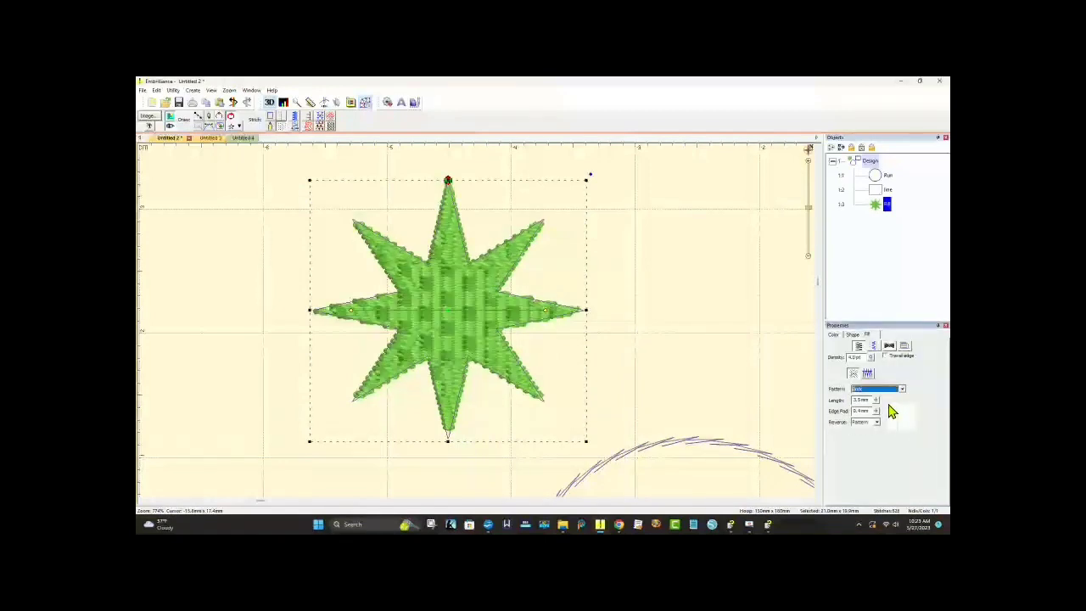
Step: Try the Snake, Waves and Waves 2 fill patterns on the star one after another
{"action": "left_click", "coordinate": [901, 389]}
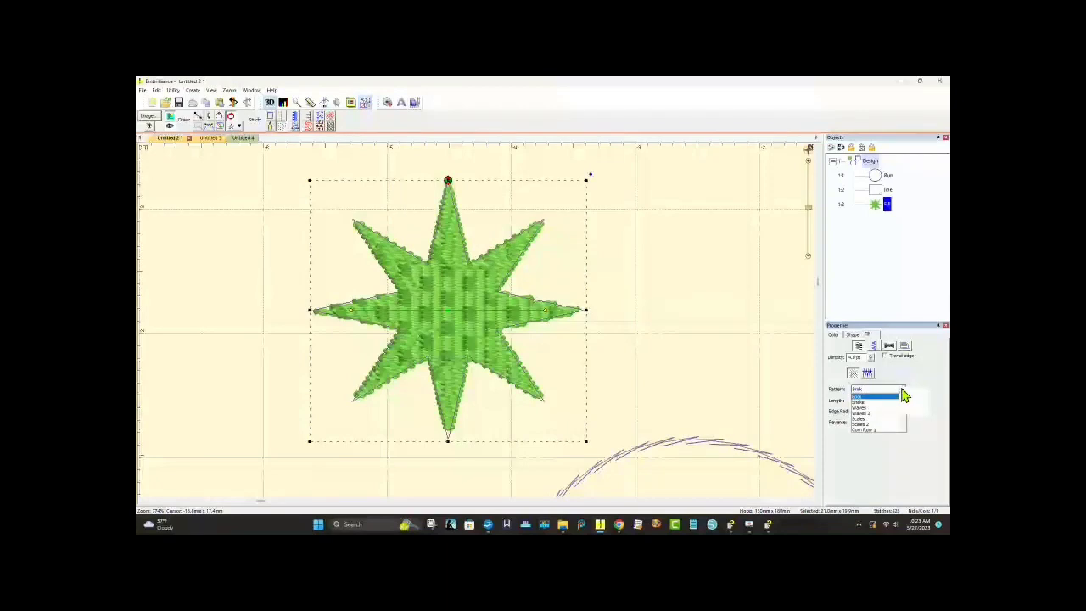
{"action": "left_click", "coordinate": [898, 403]}
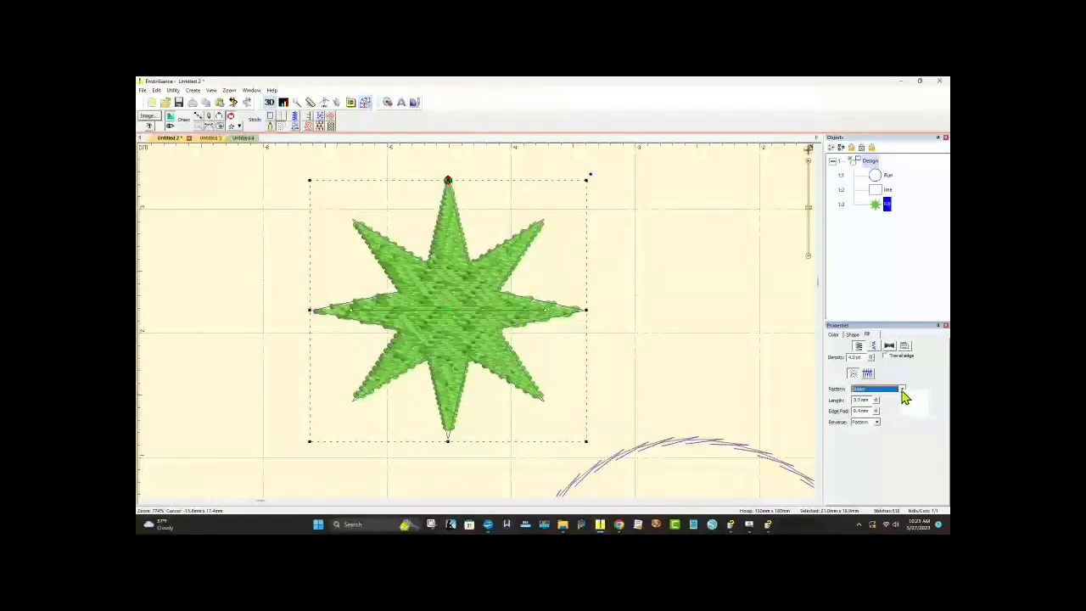
{"action": "left_click", "coordinate": [902, 390]}
{"action": "left_click", "coordinate": [901, 412]}
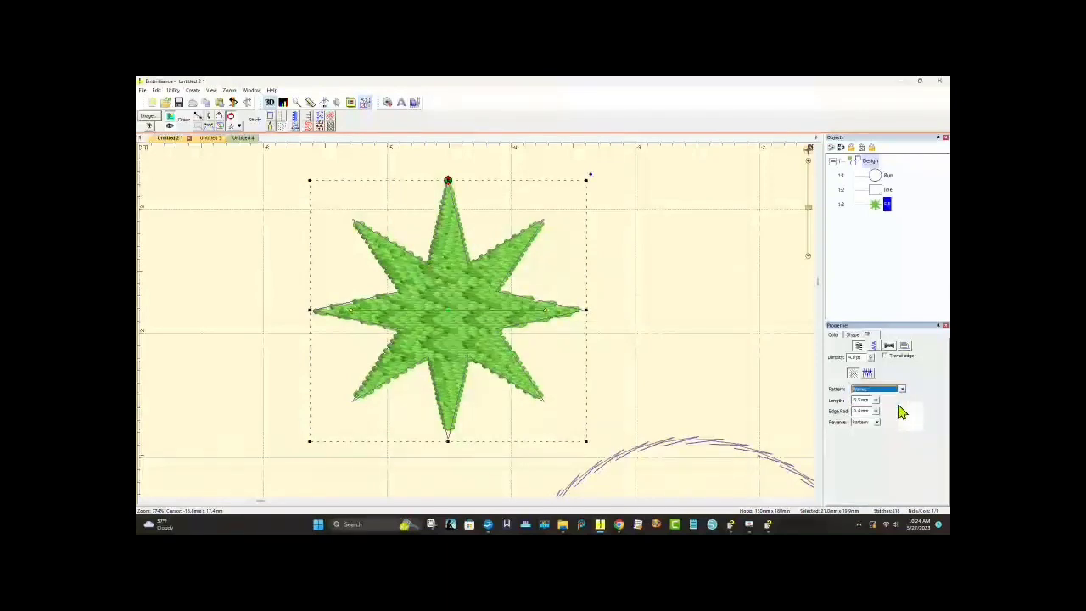
{"action": "left_click", "coordinate": [901, 392]}
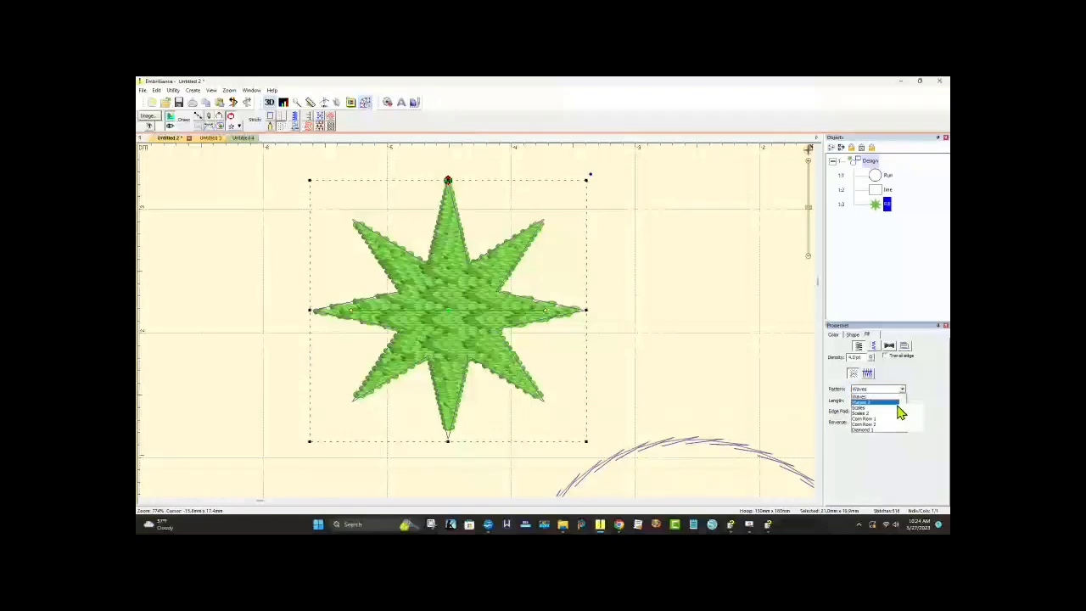
{"action": "left_click", "coordinate": [901, 412]}
Step: Try the Corn Row 1 fill pattern on the star and settle on Corn Row 2
{"action": "left_click", "coordinate": [902, 390]}
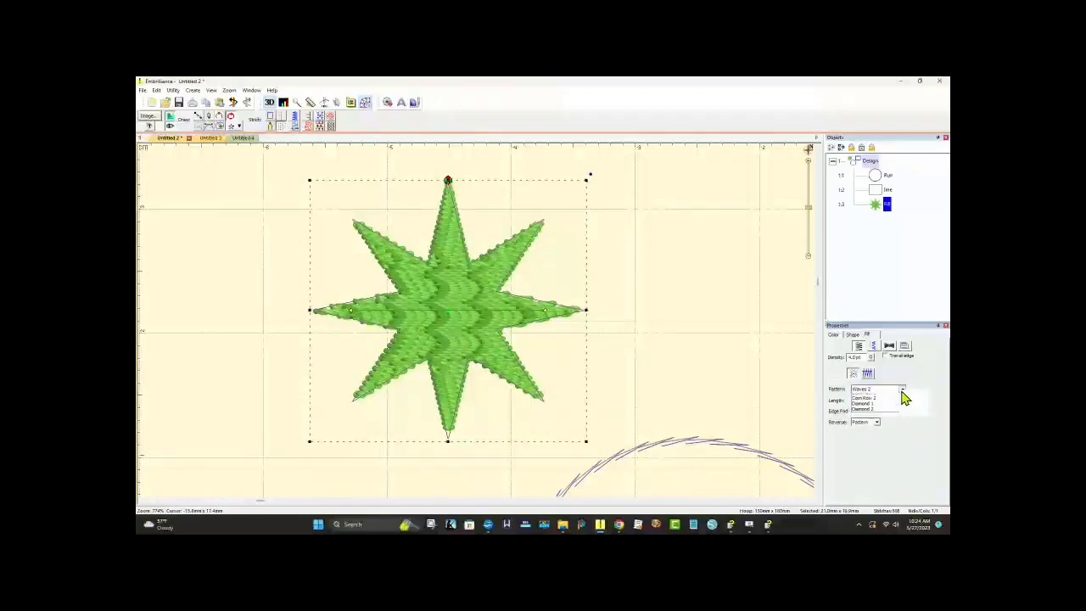
{"action": "left_click", "coordinate": [896, 414]}
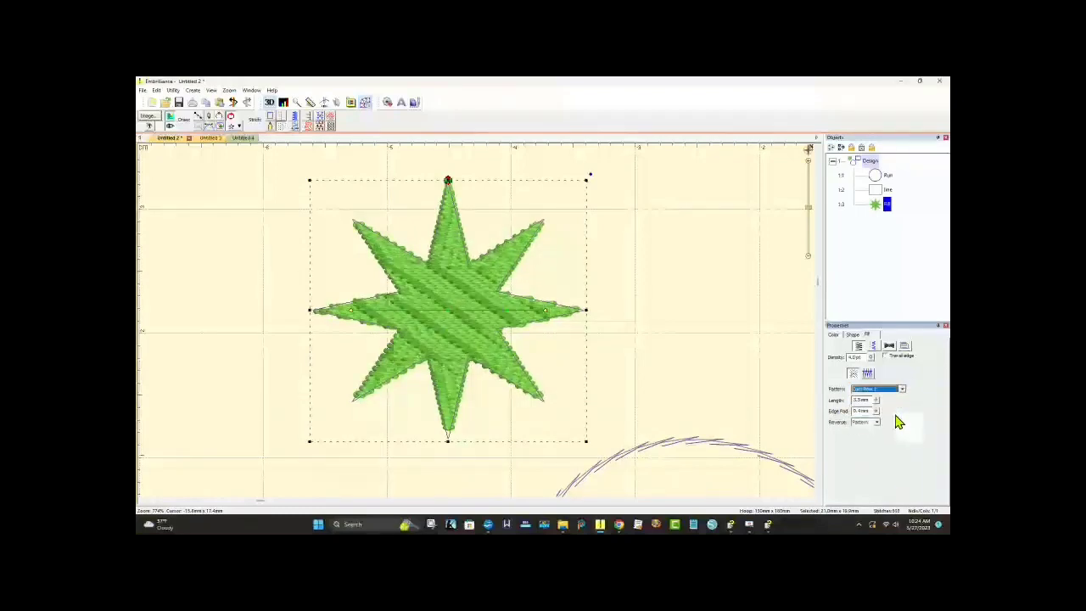
{"action": "left_click", "coordinate": [902, 392]}
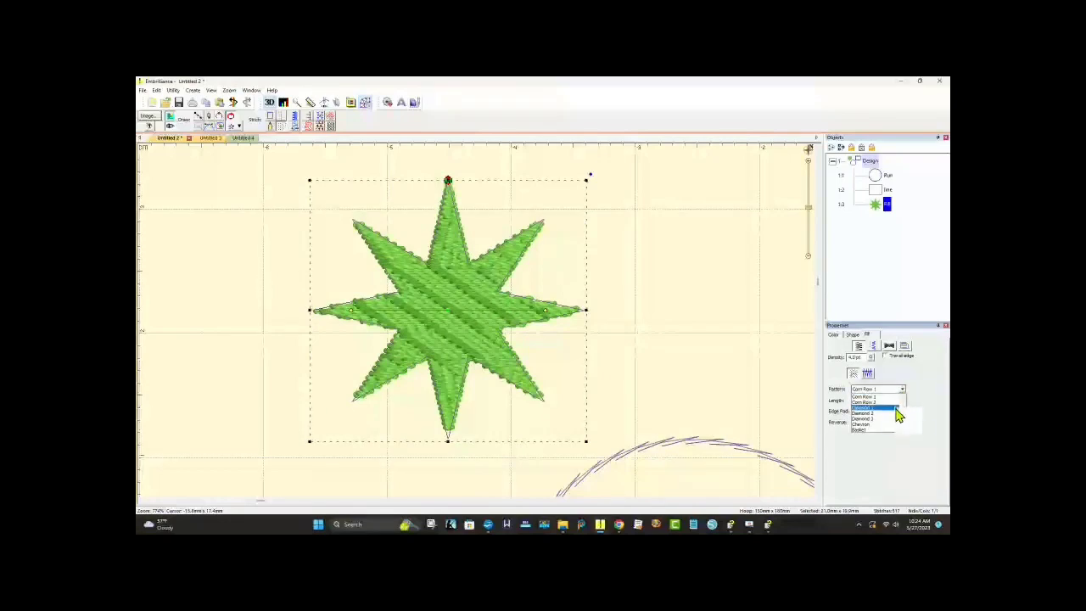
{"action": "left_click", "coordinate": [897, 412]}
{"action": "key", "text": "Down"}
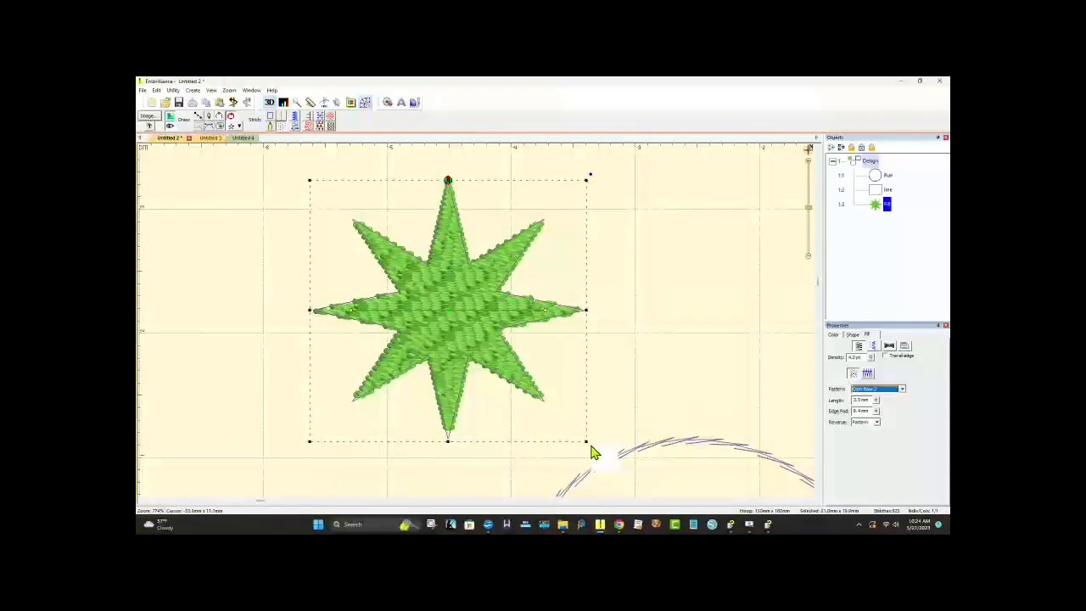
Step: Enlarge the star to about 27.5 mm wide and raise its fill stitch length to about 7 mm
{"action": "left_click_drag", "start_coordinate": [586, 441], "coordinate": [663, 485]}
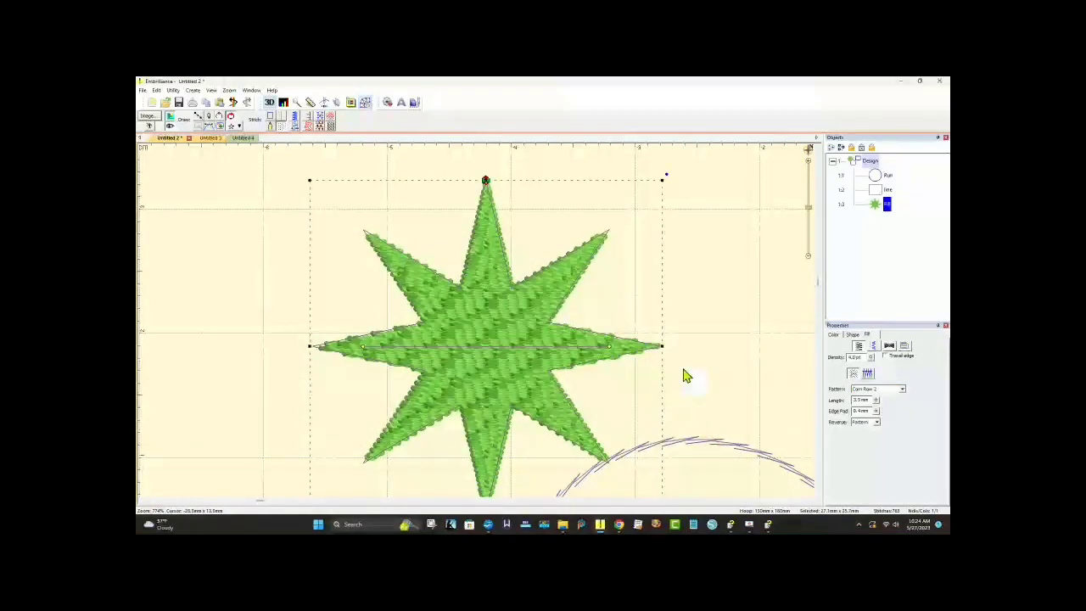
{"action": "left_click", "coordinate": [875, 402]}
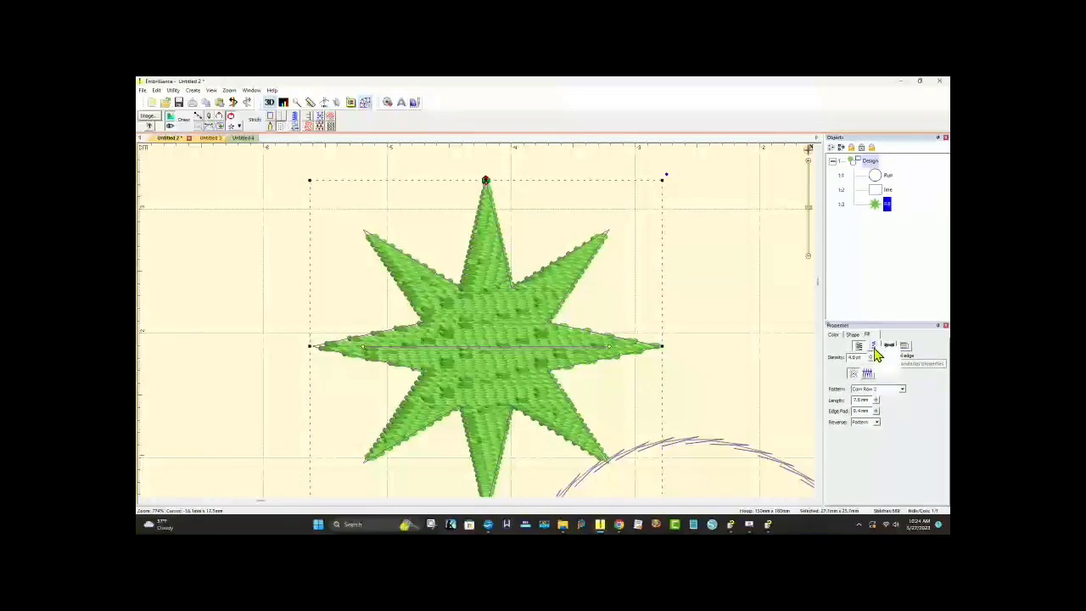
Step: Examine the star's underlay settings and the fill property page that follows them
{"action": "left_click", "coordinate": [875, 350]}
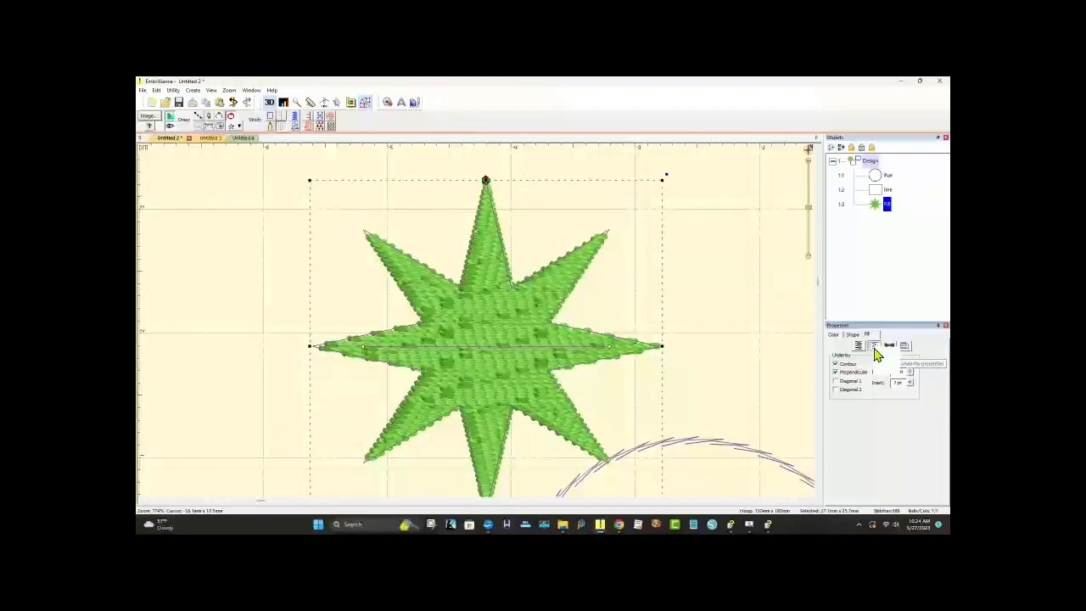
{"action": "left_click", "coordinate": [775, 359]}
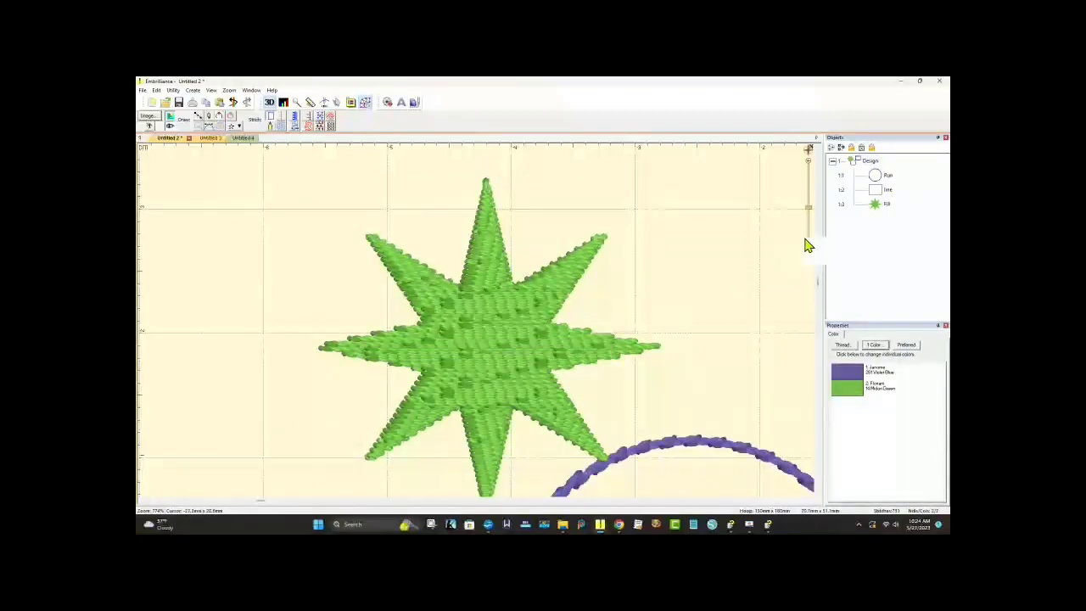
{"action": "left_click", "coordinate": [883, 206]}
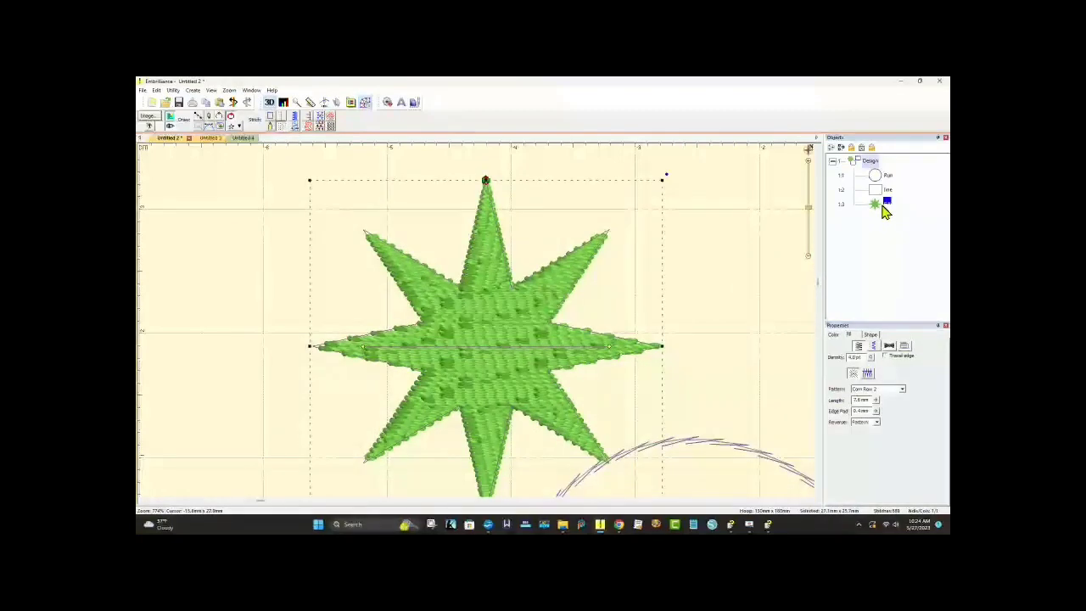
{"action": "left_click", "coordinate": [889, 346]}
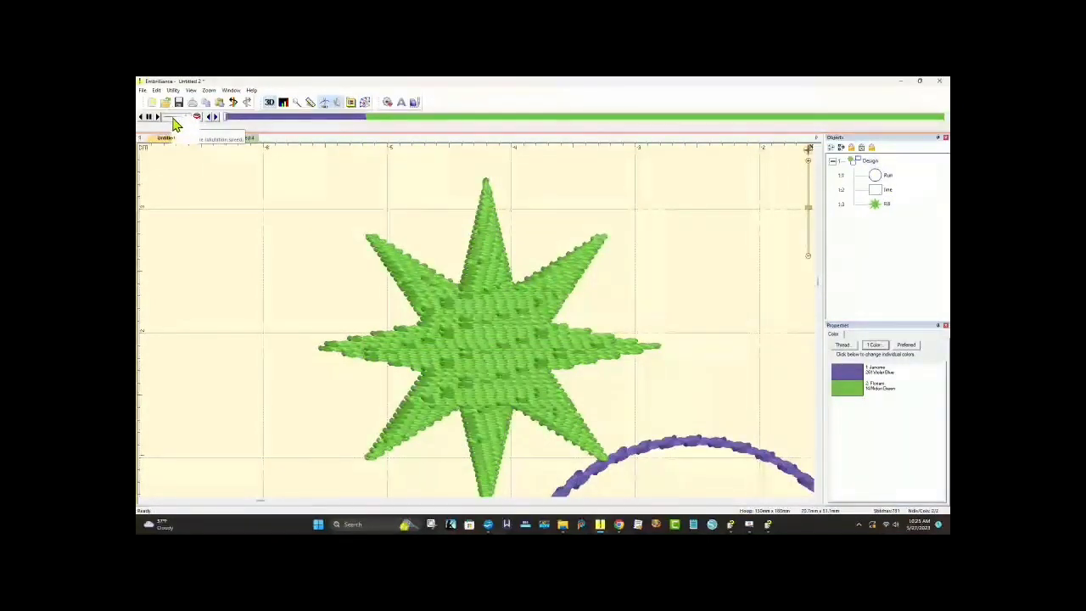
Step: Run the stitch simulator on the design, scrub through the stitch-out, and replay it from the first stitch
{"action": "left_click", "coordinate": [157, 117]}
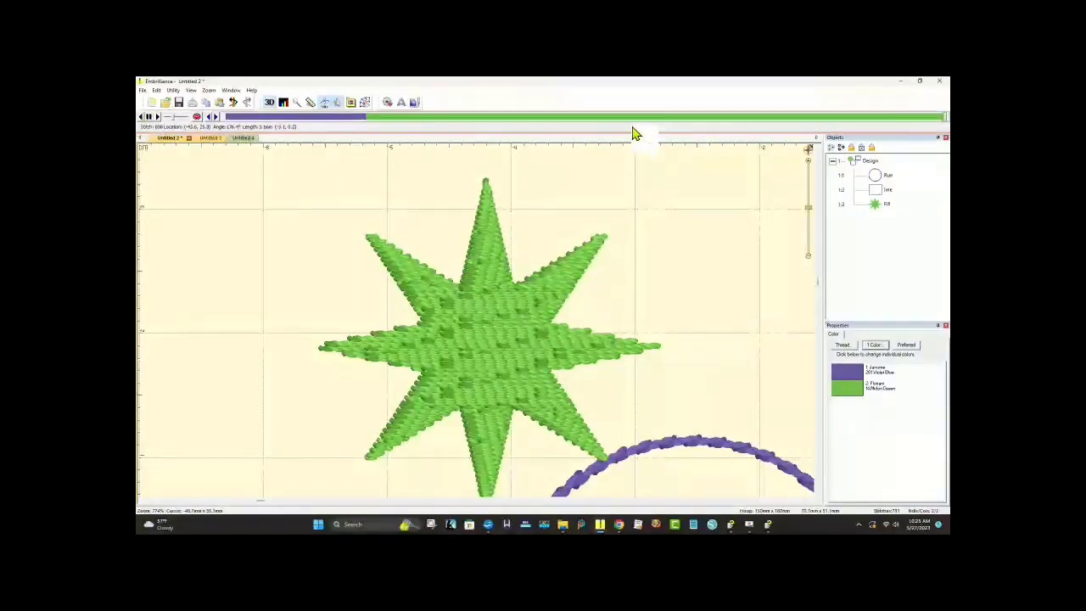
{"action": "left_click", "coordinate": [475, 123]}
{"action": "left_click", "coordinate": [922, 123]}
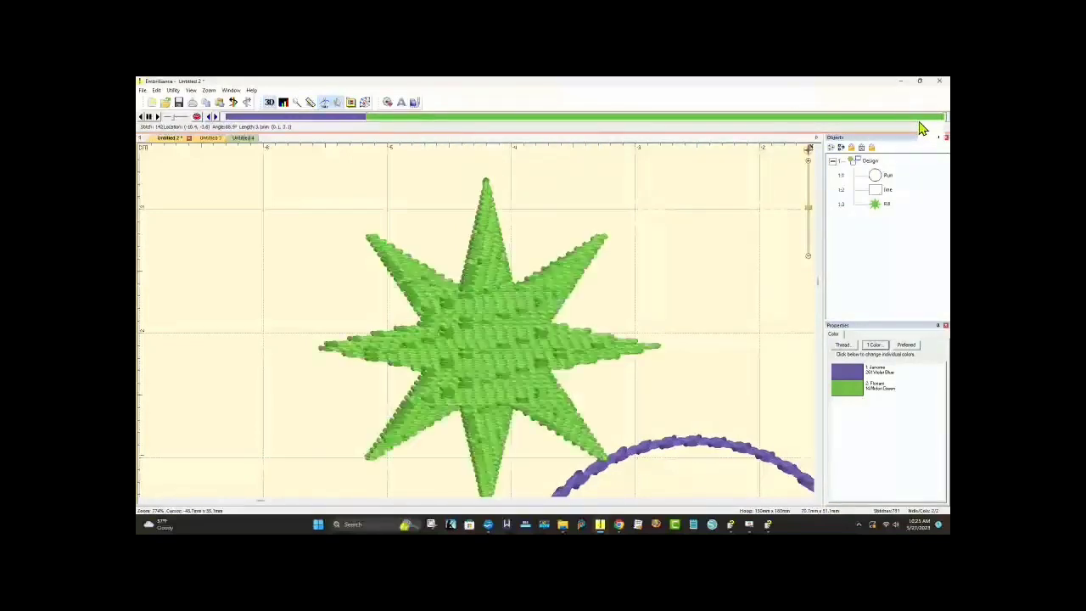
{"action": "left_click", "coordinate": [618, 126]}
{"action": "left_click_drag", "start_coordinate": [618, 126], "coordinate": [229, 119]}
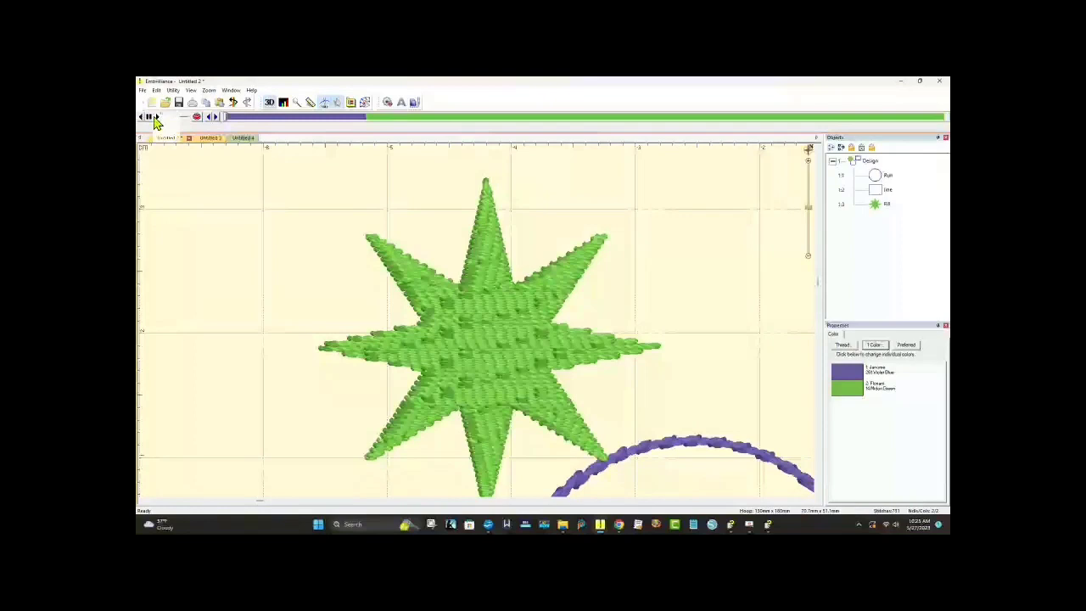
{"action": "left_click", "coordinate": [155, 118]}
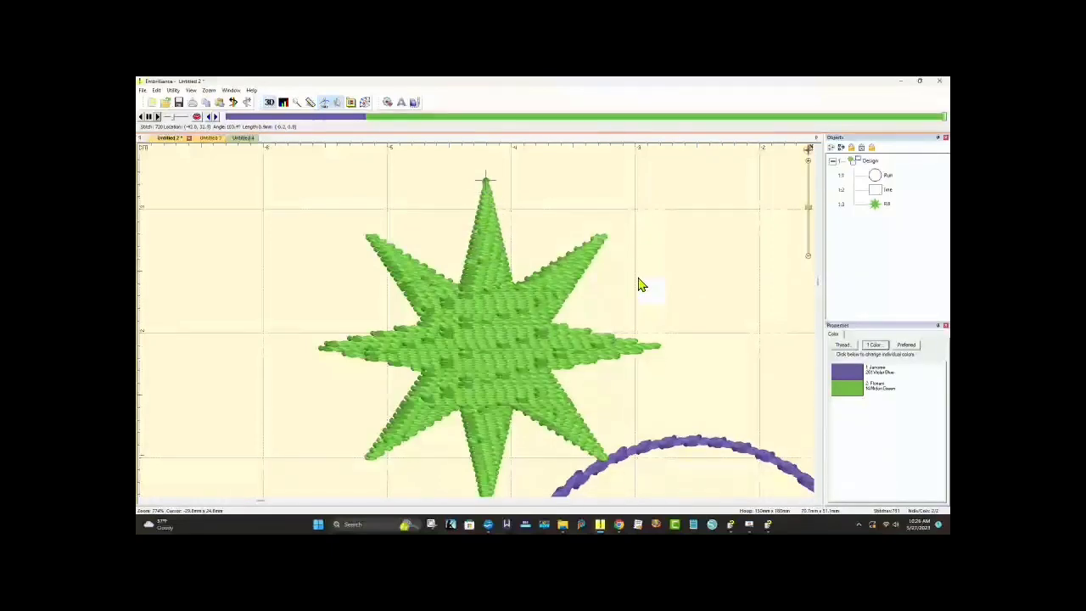
Step: Return to Create mode, select the star and move its stitching stop point from the top tip to the bottom tip
{"action": "left_click", "coordinate": [365, 104]}
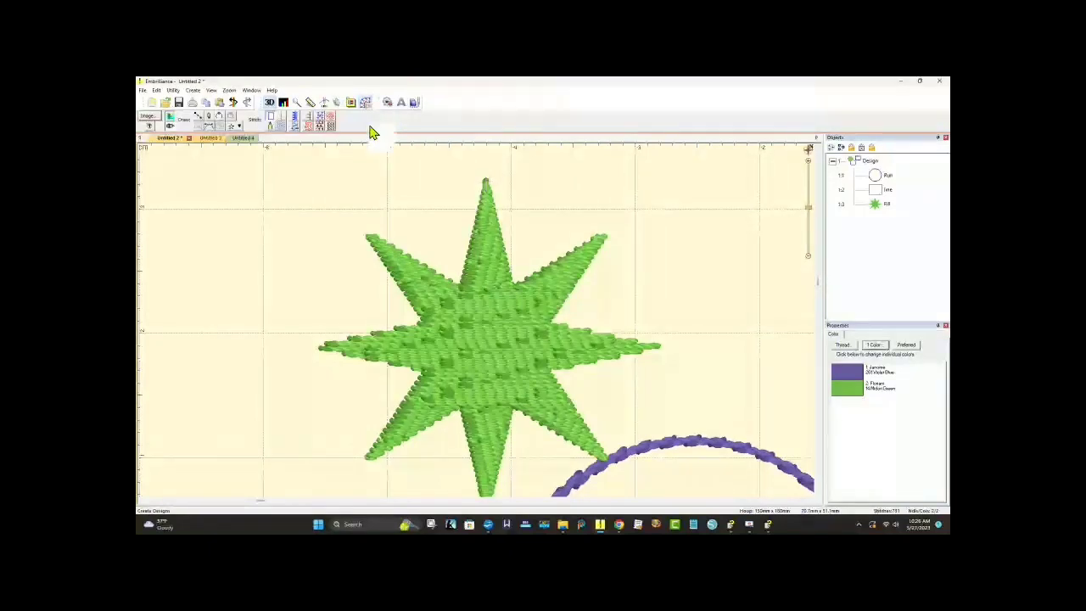
{"action": "left_click", "coordinate": [881, 206]}
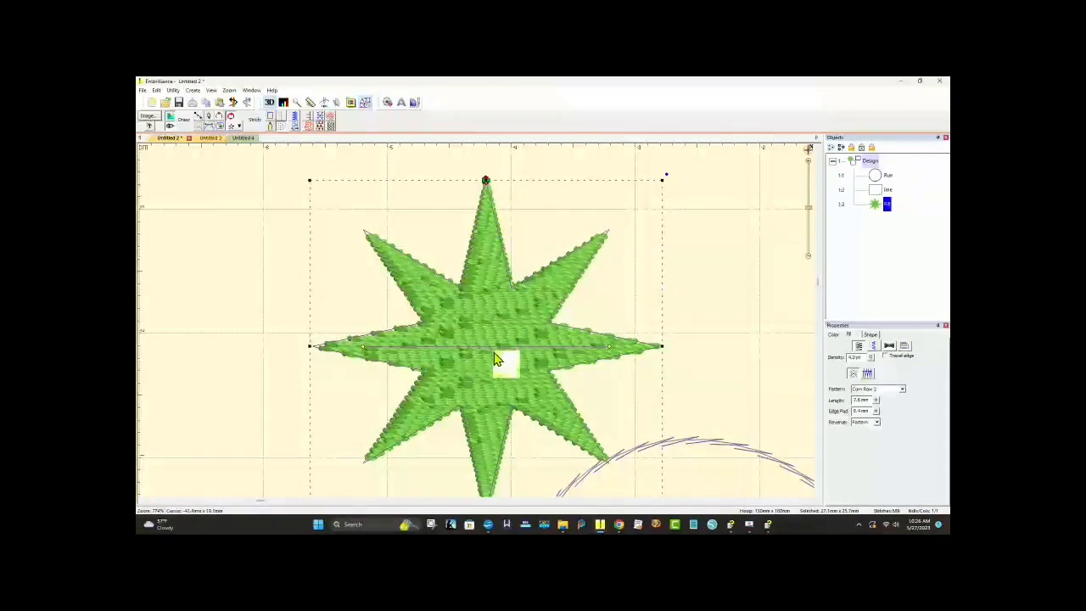
{"action": "left_click", "coordinate": [811, 149]}
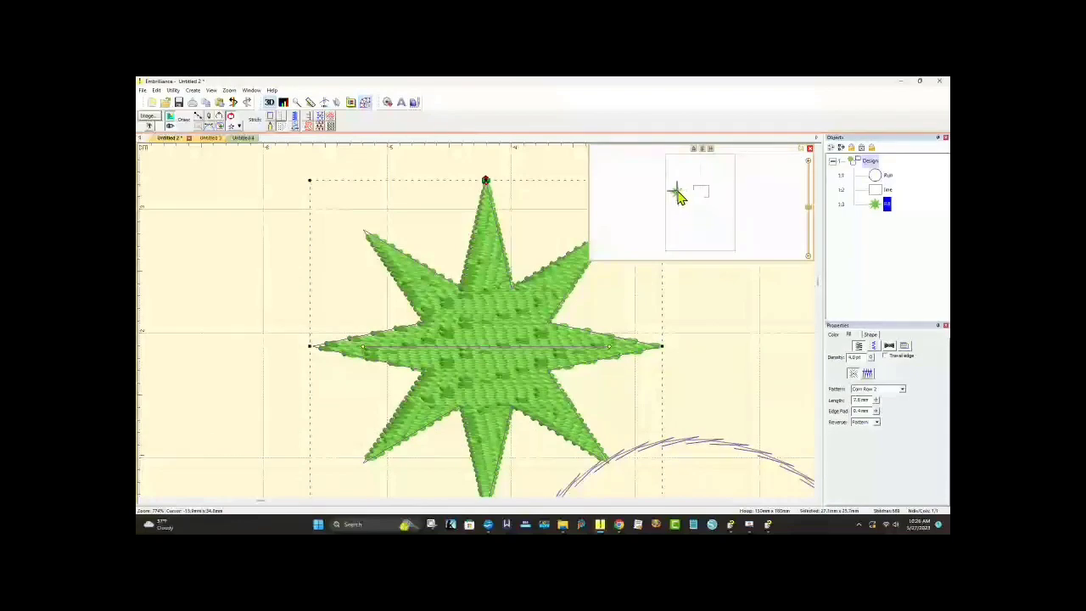
{"action": "mouse_move", "coordinate": [678, 196]}
{"action": "left_mouse_down"}
{"action": "mouse_move", "coordinate": [694, 195]}
{"action": "mouse_move", "coordinate": [685, 200]}
{"action": "left_mouse_up"}
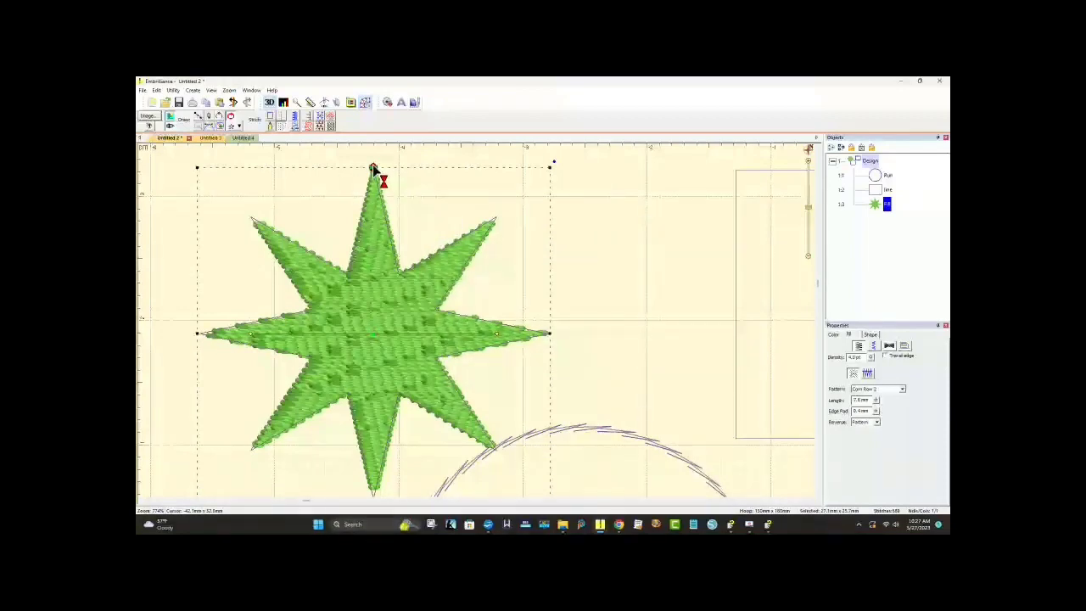
{"action": "left_click_drag", "start_coordinate": [375, 169], "coordinate": [374, 169]}
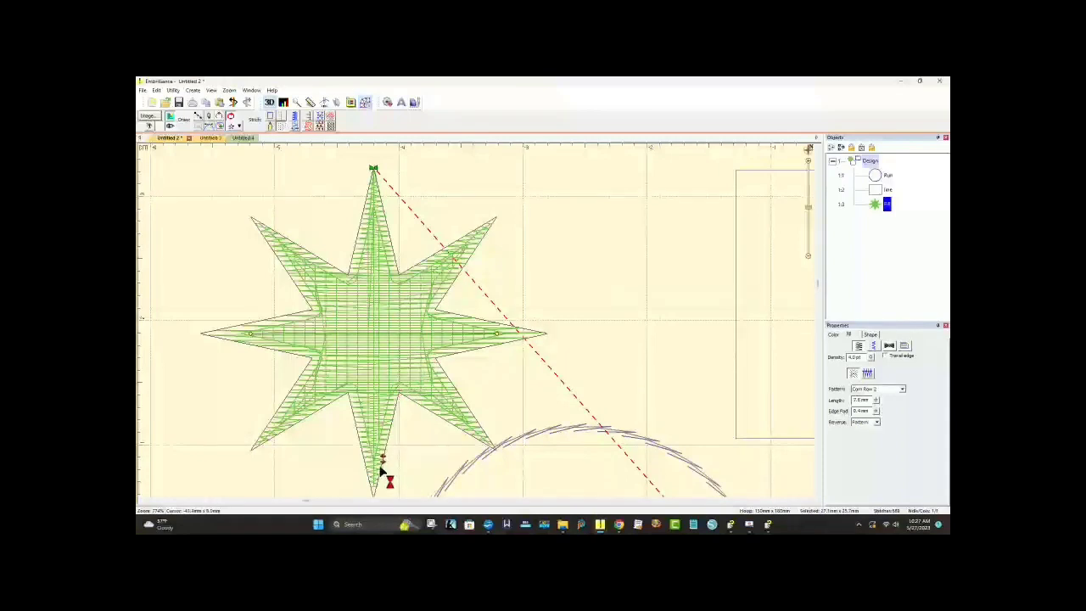
{"action": "left_click", "coordinate": [374, 501]}
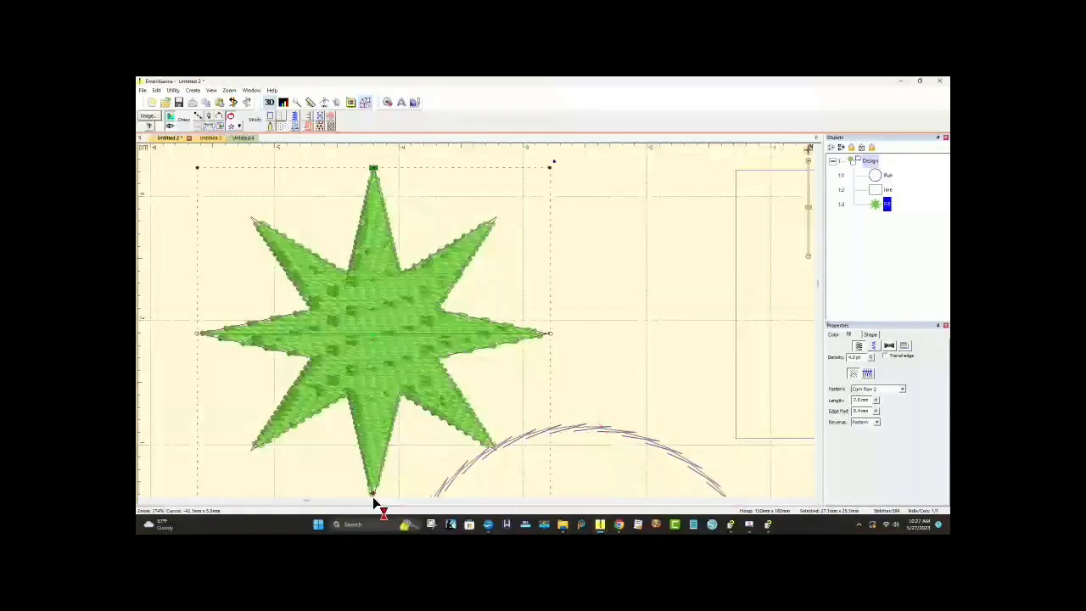
{"action": "left_click", "coordinate": [375, 498]}
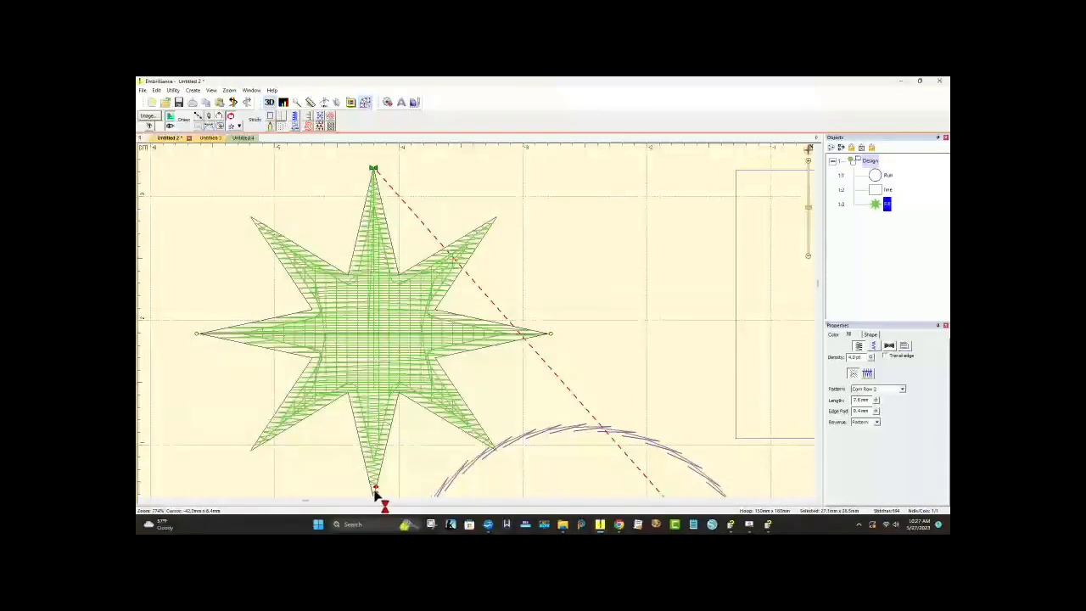
{"action": "left_click", "coordinate": [376, 491]}
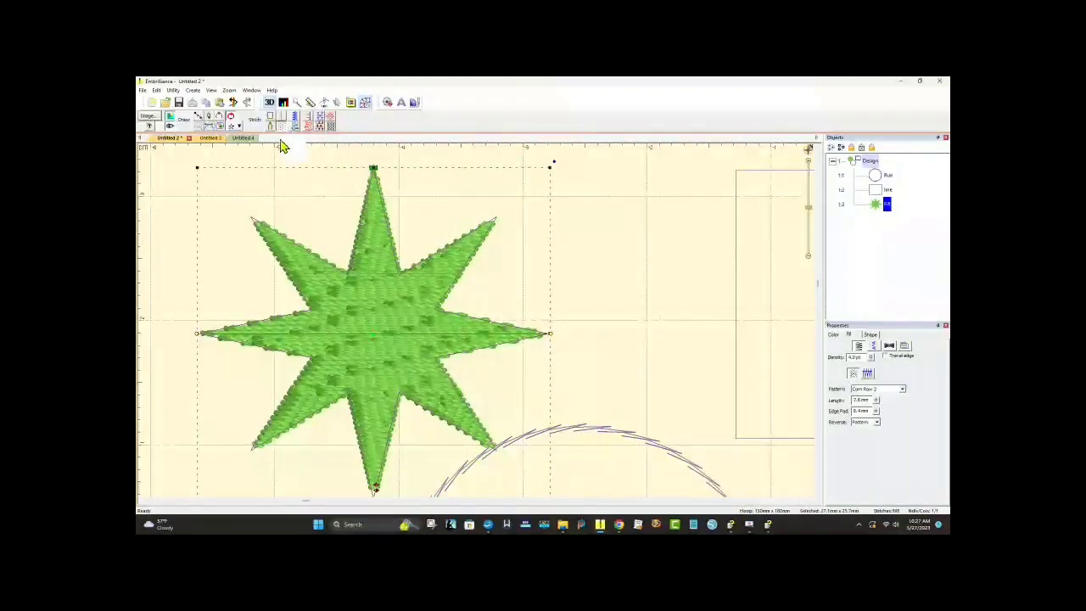
Step: Simulate the star's stitch-out from the end of the purple circle to check the route to the relocated stop point
{"action": "left_click", "coordinate": [325, 101]}
{"action": "left_click", "coordinate": [229, 122]}
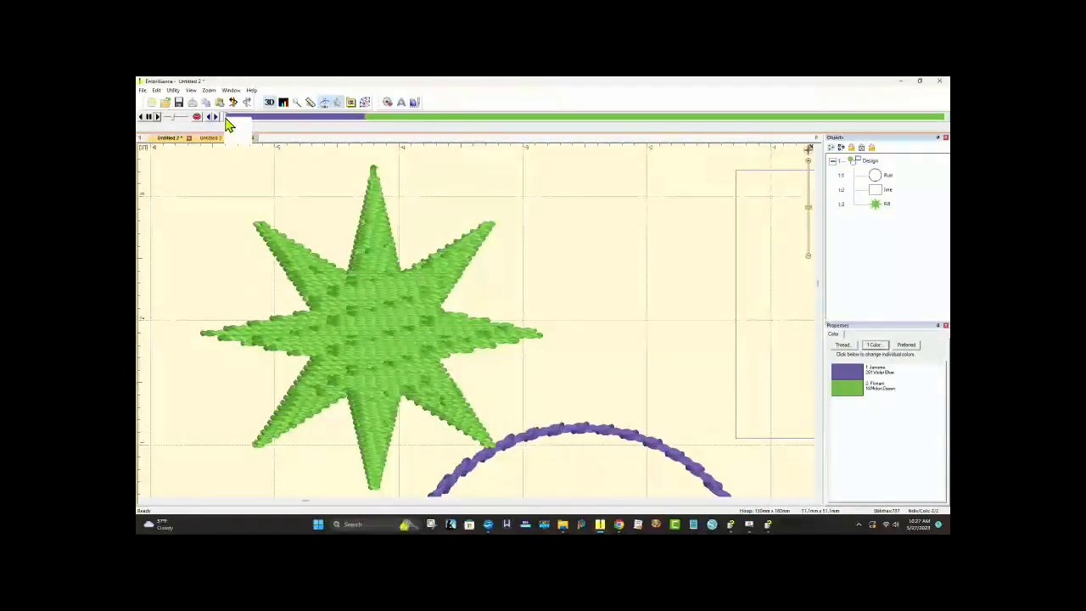
{"action": "left_click_drag", "start_coordinate": [230, 121], "coordinate": [366, 134]}
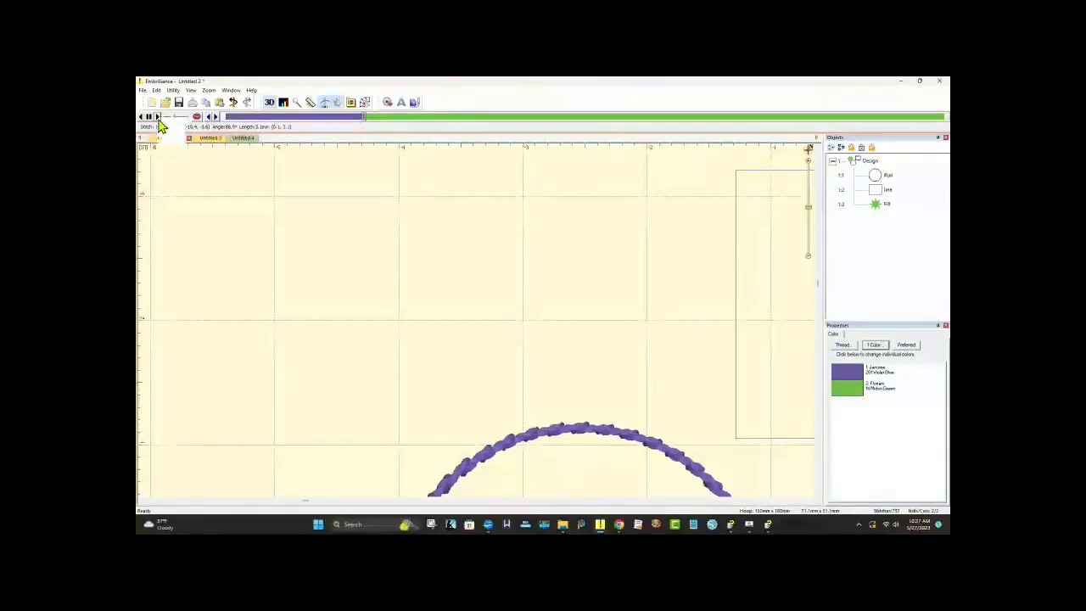
{"action": "left_click", "coordinate": [158, 118]}
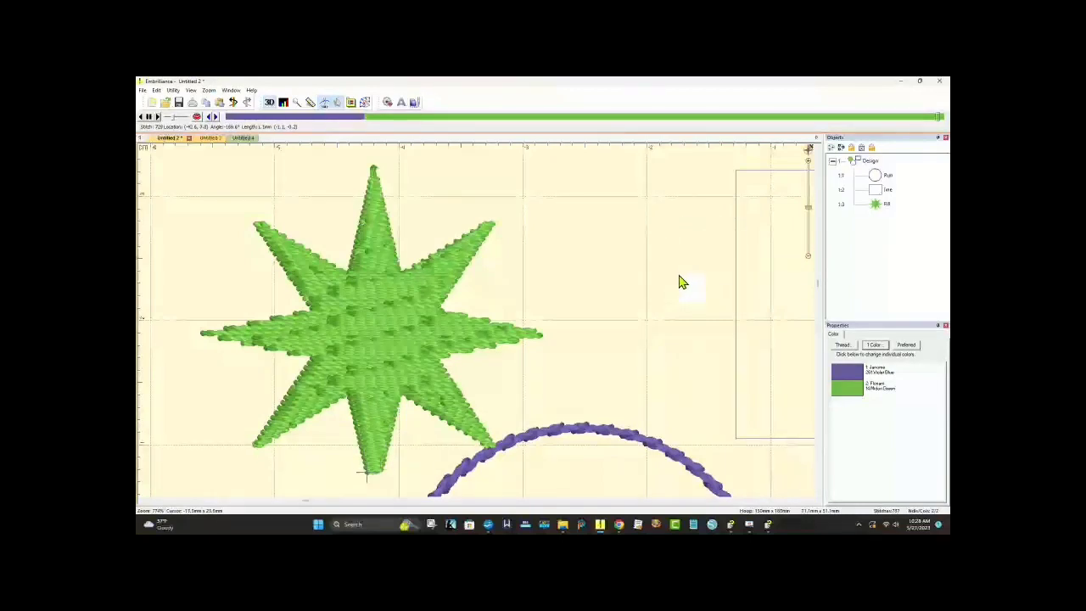
Step: Return to Create mode and assign the Motif stitch type to the unstitched rectangle
{"action": "left_click", "coordinate": [364, 104]}
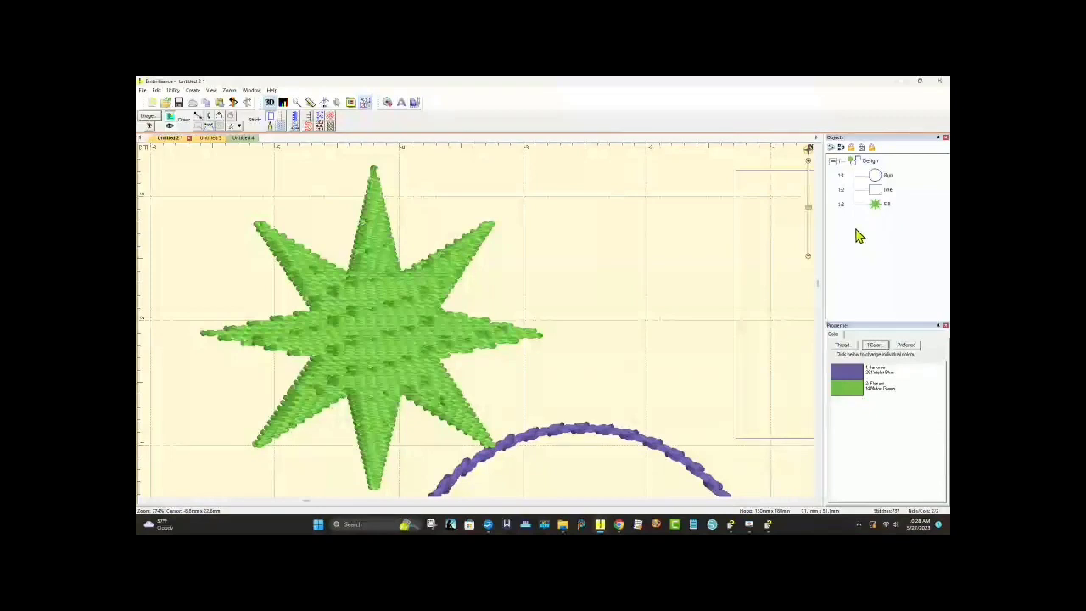
{"action": "left_click", "coordinate": [887, 189]}
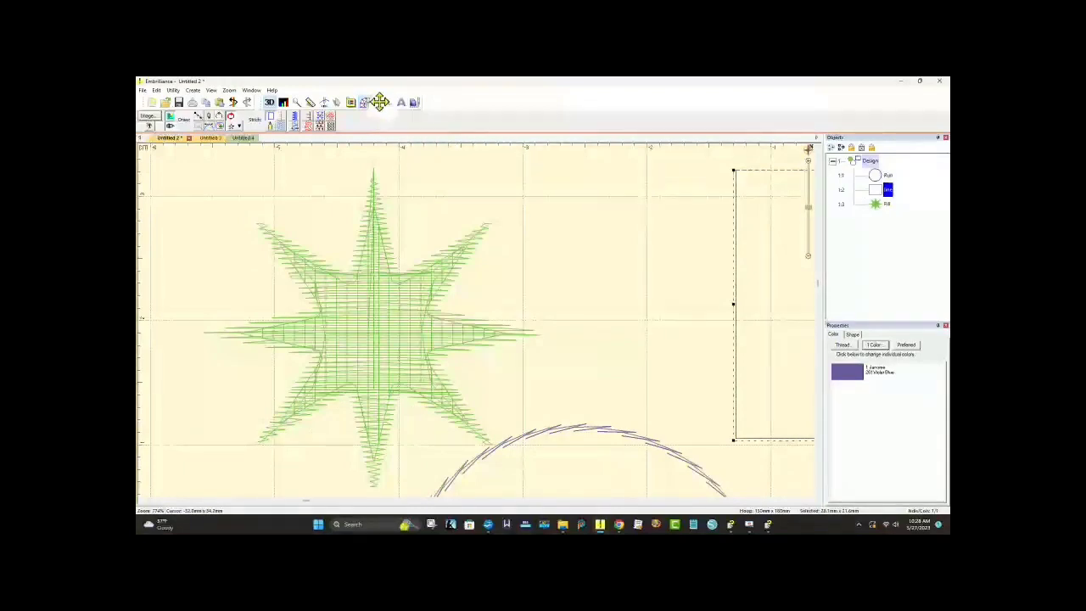
{"action": "left_click", "coordinate": [321, 122]}
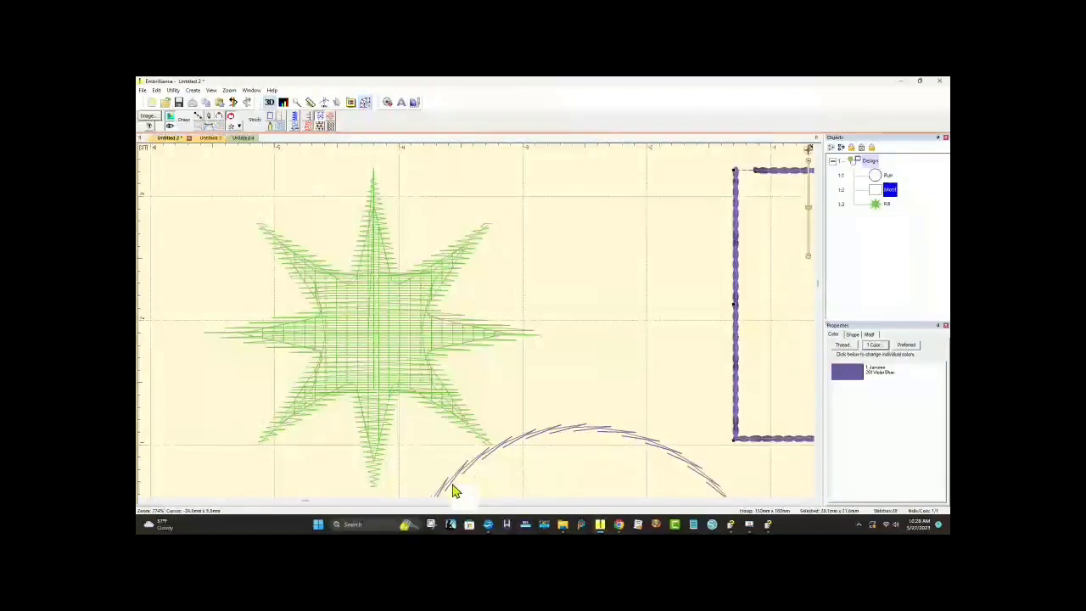
{"action": "left_click", "coordinate": [809, 150]}
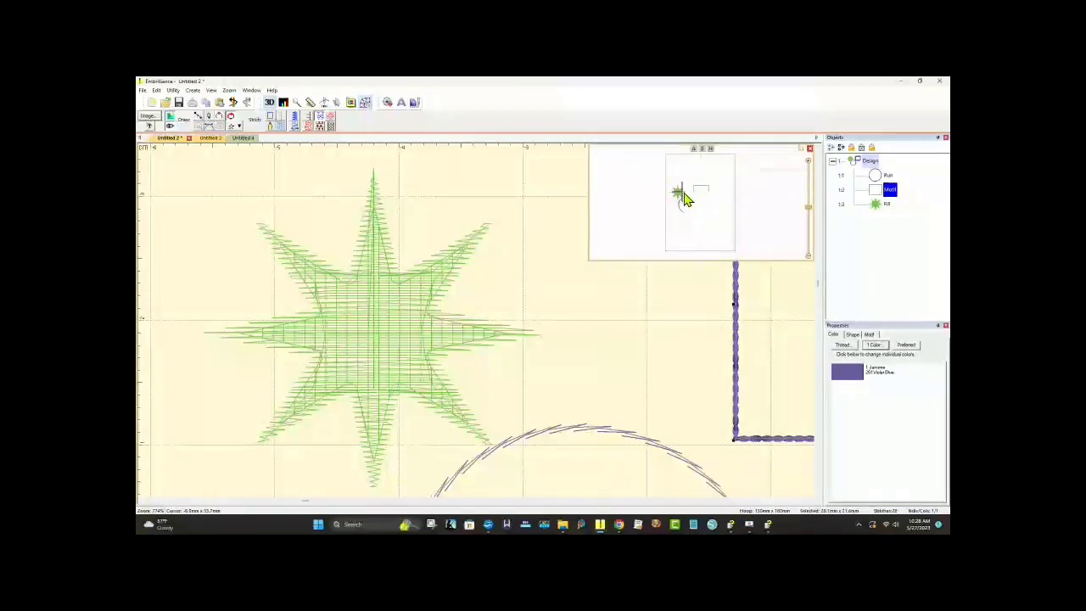
{"action": "left_click_drag", "start_coordinate": [684, 198], "coordinate": [703, 198]}
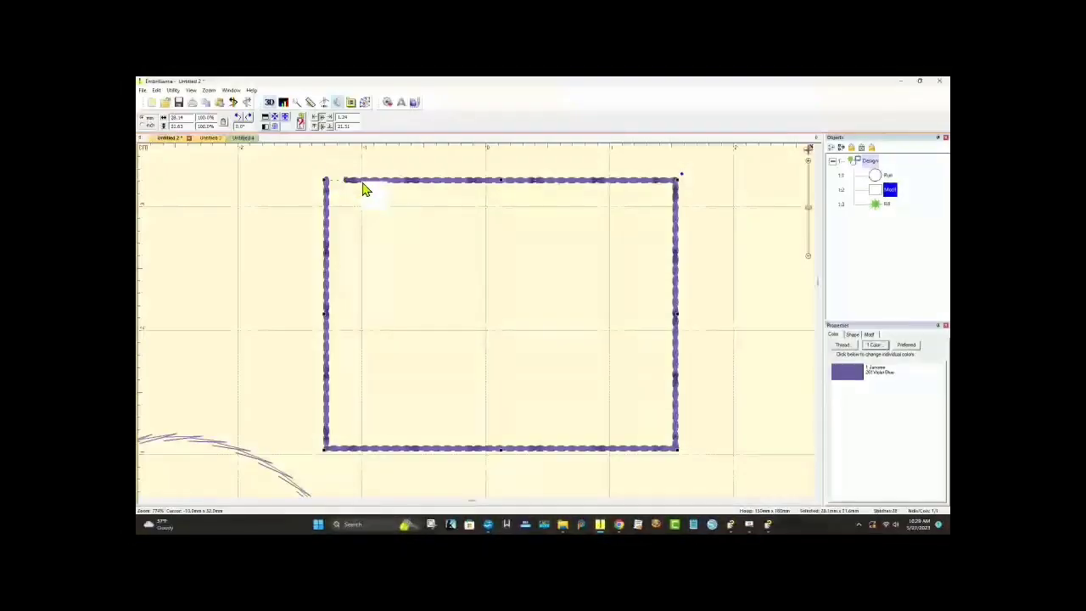
Step: Select the Motif rectangle and delete it from the design
{"action": "left_click", "coordinate": [363, 189]}
{"action": "left_click", "coordinate": [408, 180]}
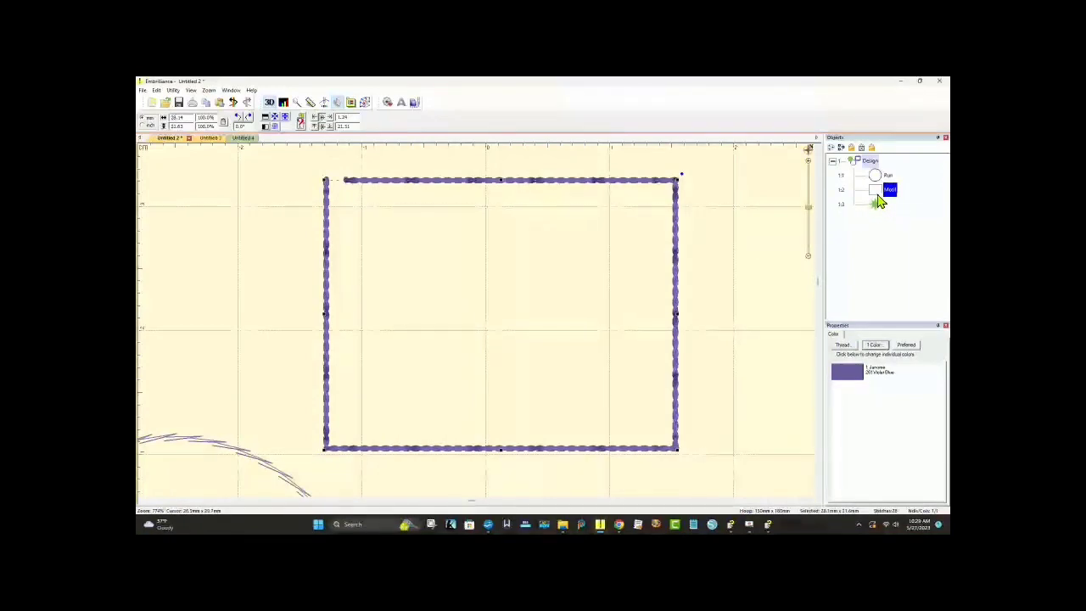
{"action": "key", "text": "Delete"}
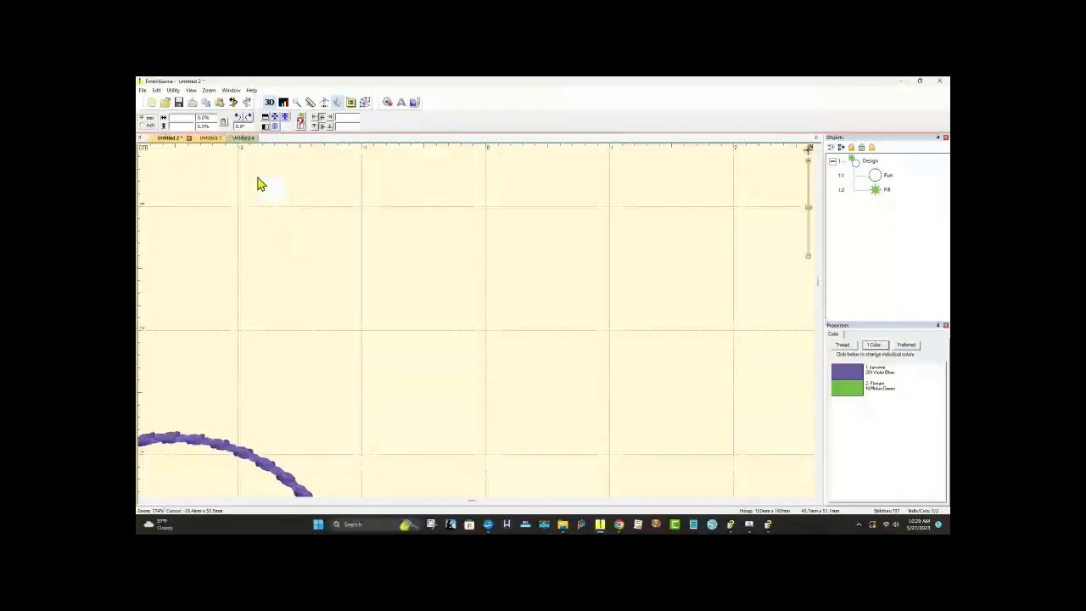
Step: In Create mode, draw a new Run-stitch rectangle about 23 mm wide and 14 mm high above and to the right of the circle
{"action": "left_click", "coordinate": [365, 102]}
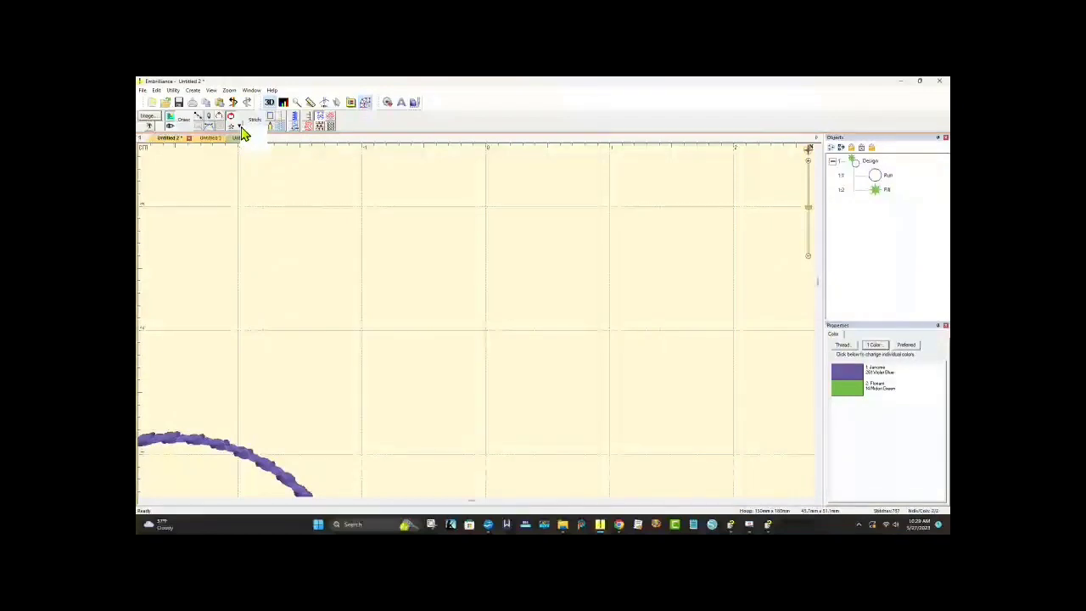
{"action": "left_click", "coordinate": [240, 128]}
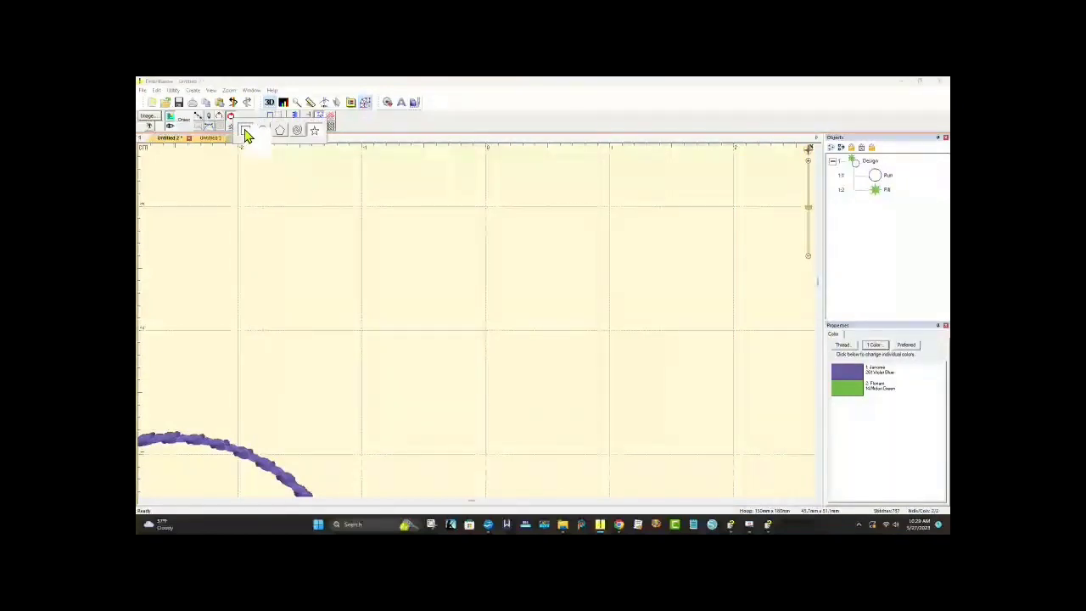
{"action": "left_click", "coordinate": [245, 132]}
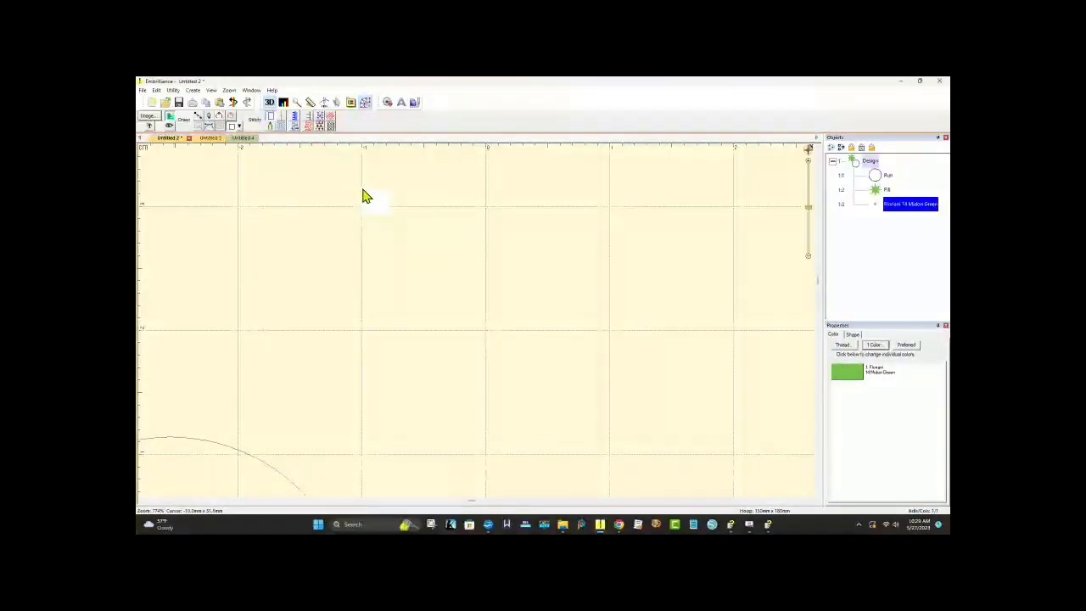
{"action": "left_click", "coordinate": [284, 118]}
{"action": "left_click_drag", "start_coordinate": [361, 194], "coordinate": [648, 363]}
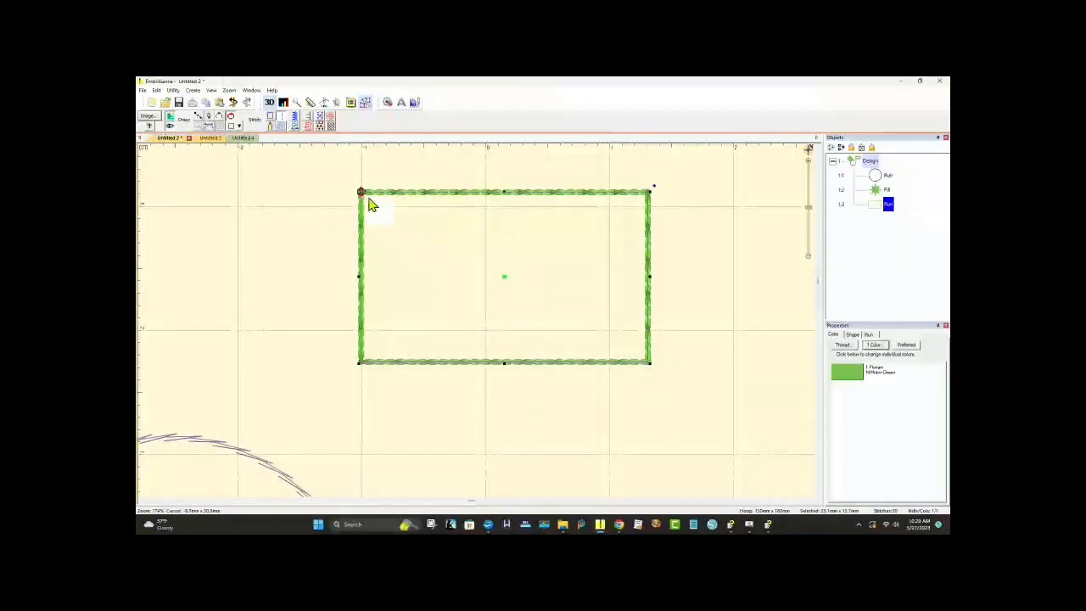
Step: Check the new rectangle's Run settings, convert it to the Motif stitch type and show its motif settings
{"action": "left_click", "coordinate": [869, 335]}
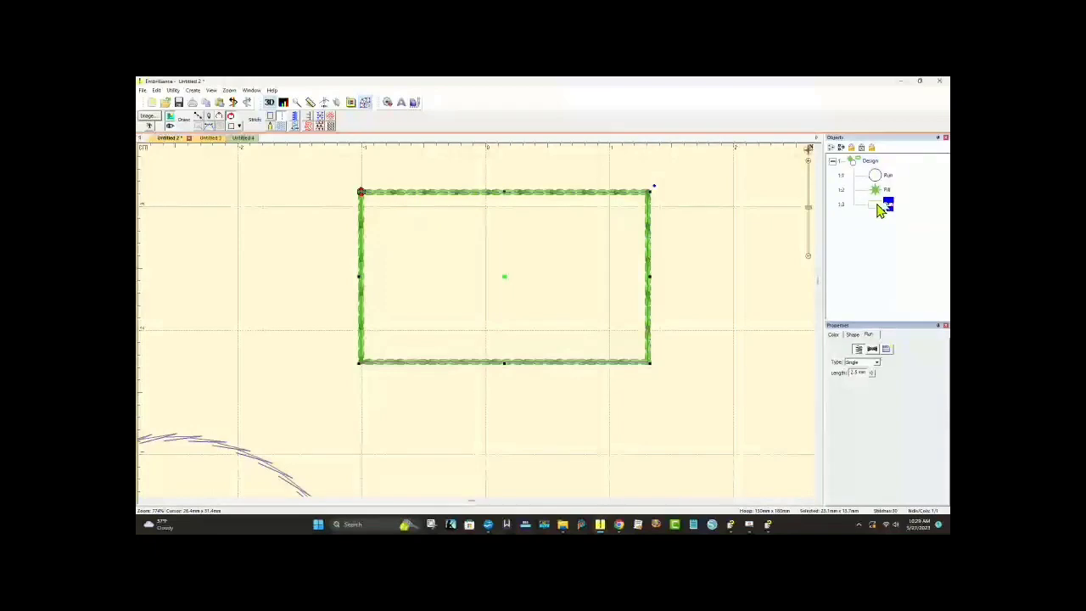
{"action": "left_click", "coordinate": [878, 205]}
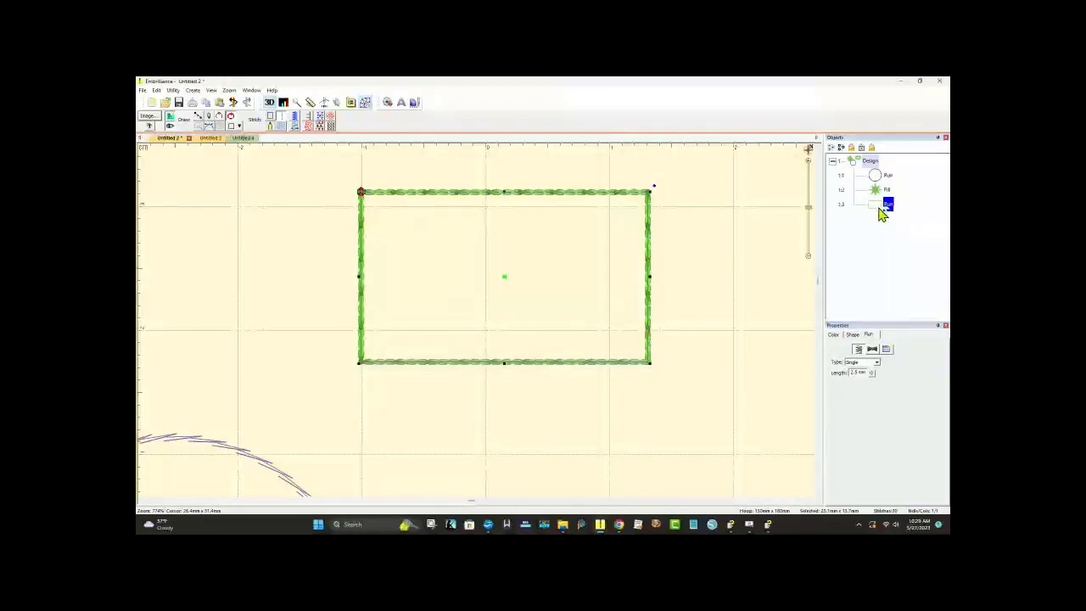
{"action": "left_click", "coordinate": [323, 124]}
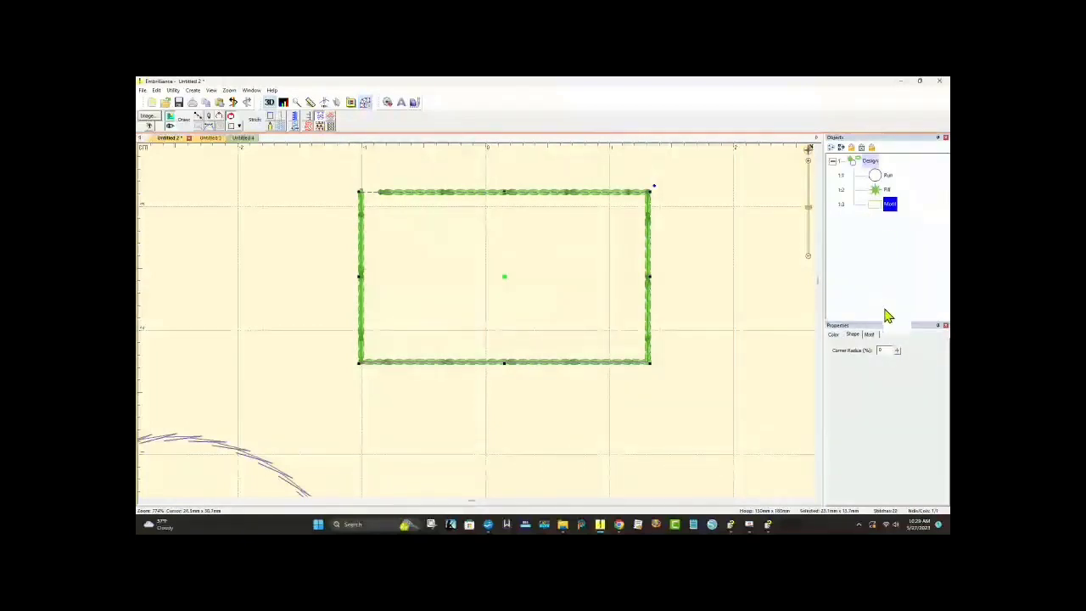
{"action": "left_click", "coordinate": [869, 334]}
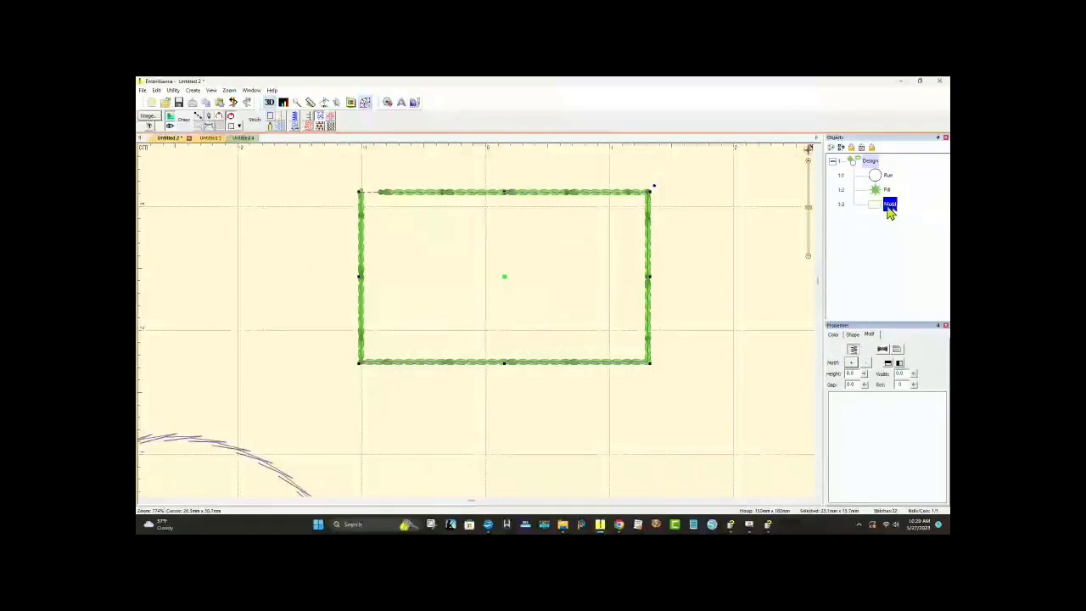
Step: Change the Motif rectangle's thread color to Floriani 2 Firefly after checking the current page's palette
{"action": "left_click", "coordinate": [834, 335]}
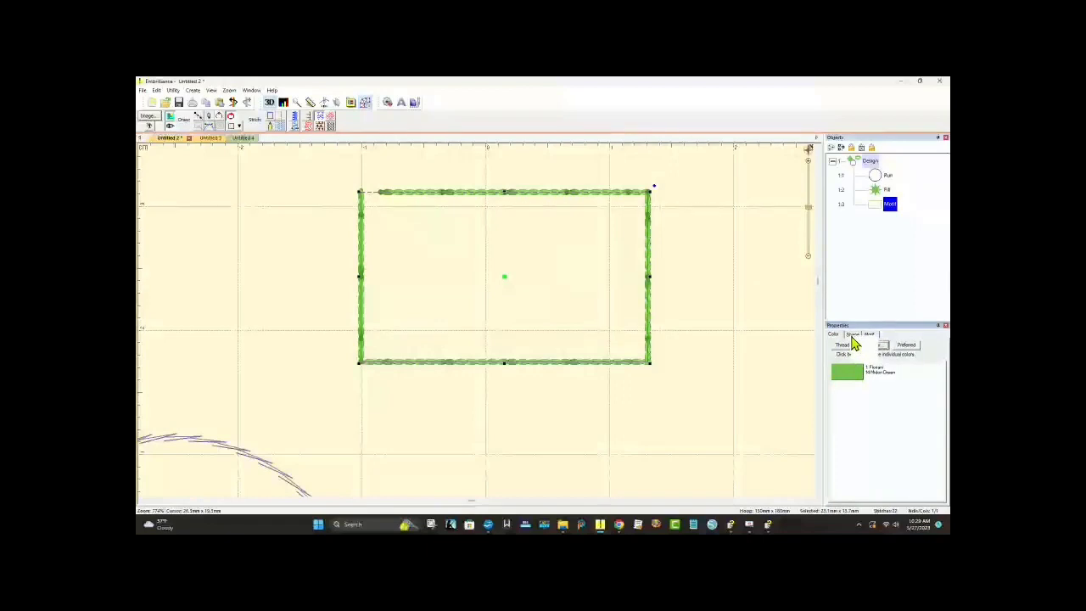
{"action": "left_click", "coordinate": [852, 376]}
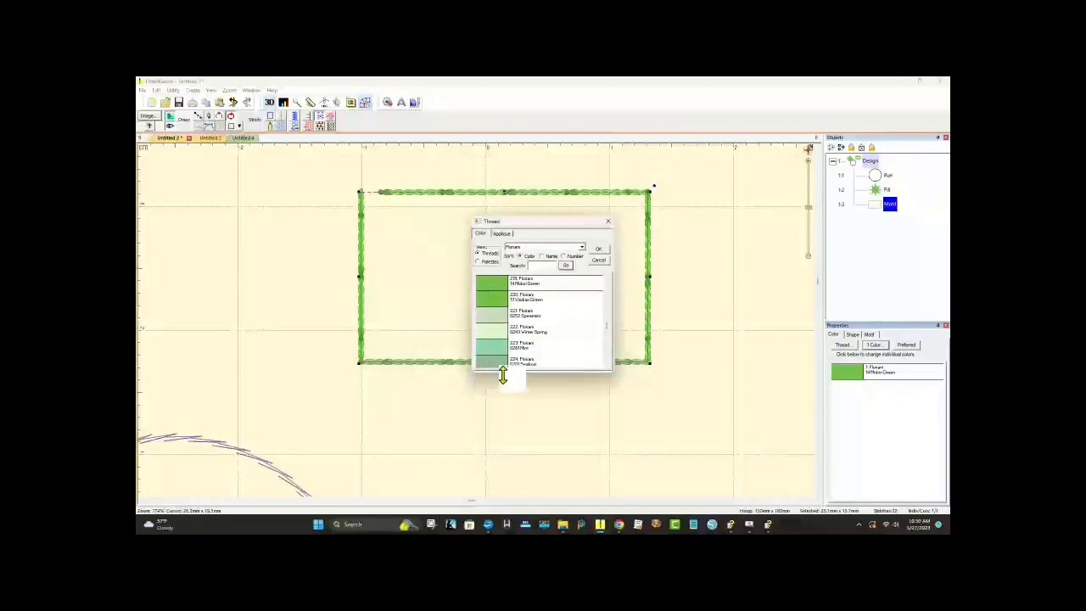
{"action": "left_click", "coordinate": [477, 262]}
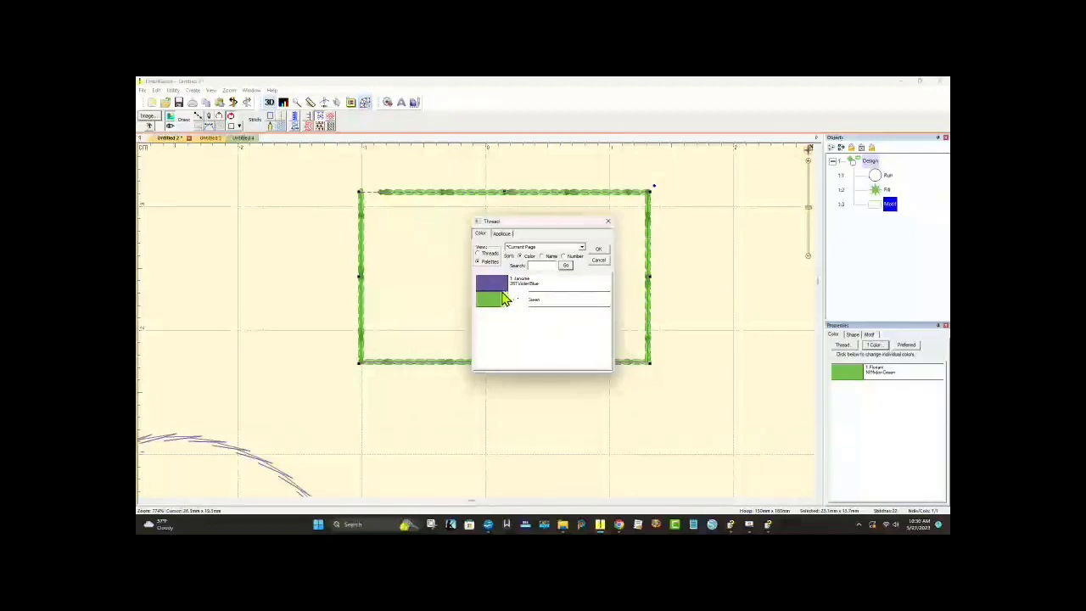
{"action": "left_click", "coordinate": [477, 253]}
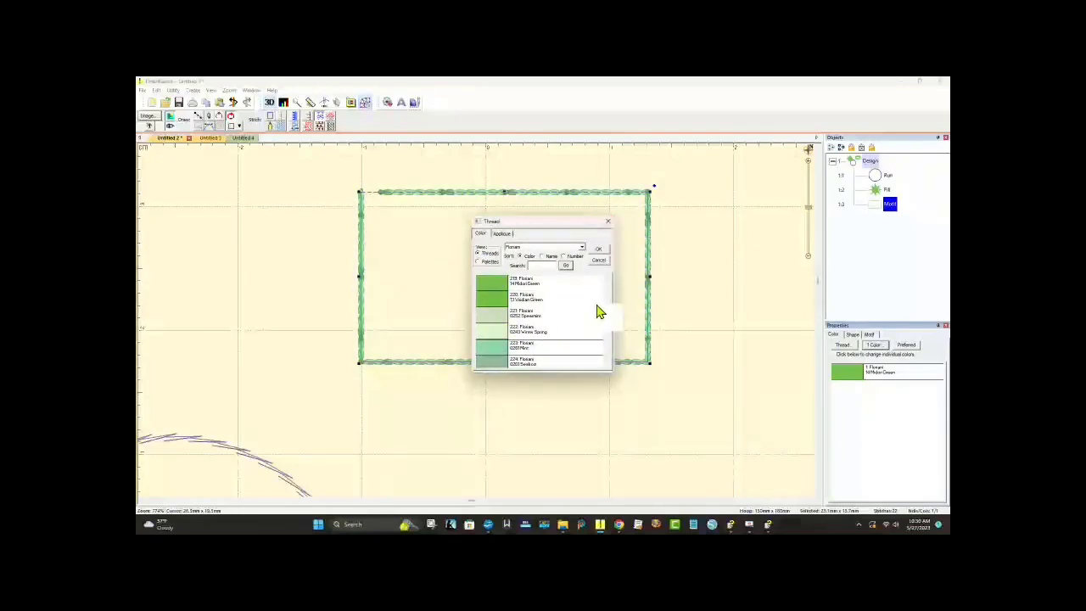
{"action": "left_click_drag", "start_coordinate": [607, 326], "coordinate": [609, 350]}
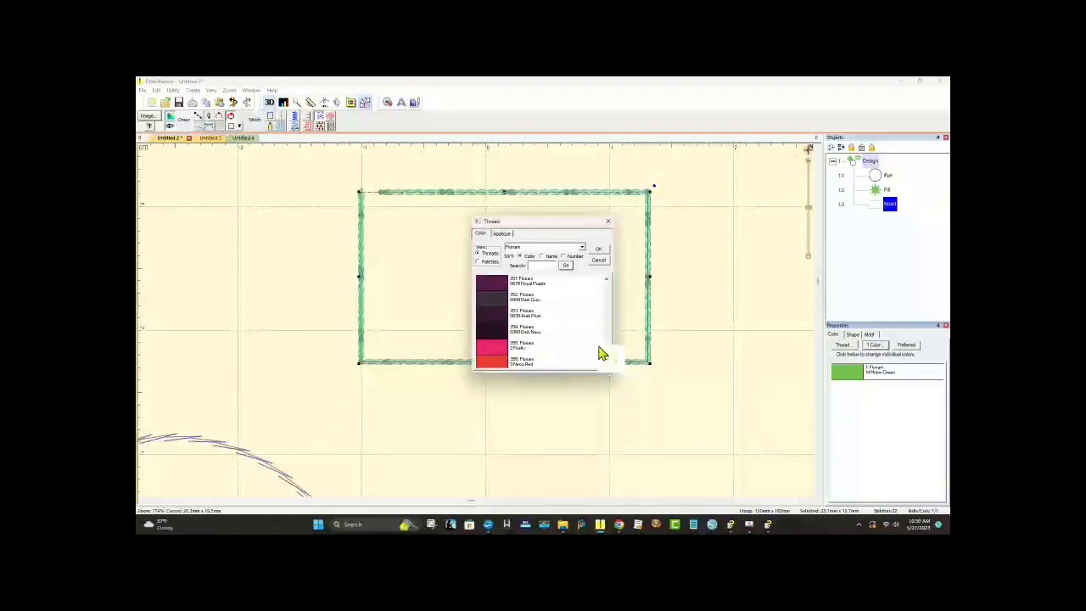
{"action": "left_click", "coordinate": [506, 353]}
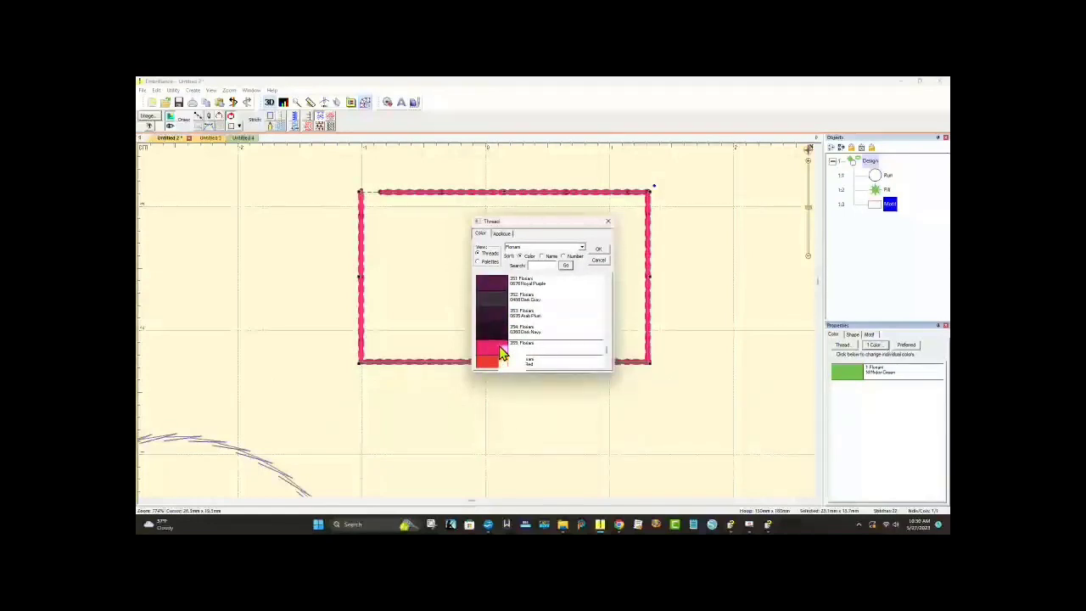
{"action": "left_click", "coordinate": [599, 249]}
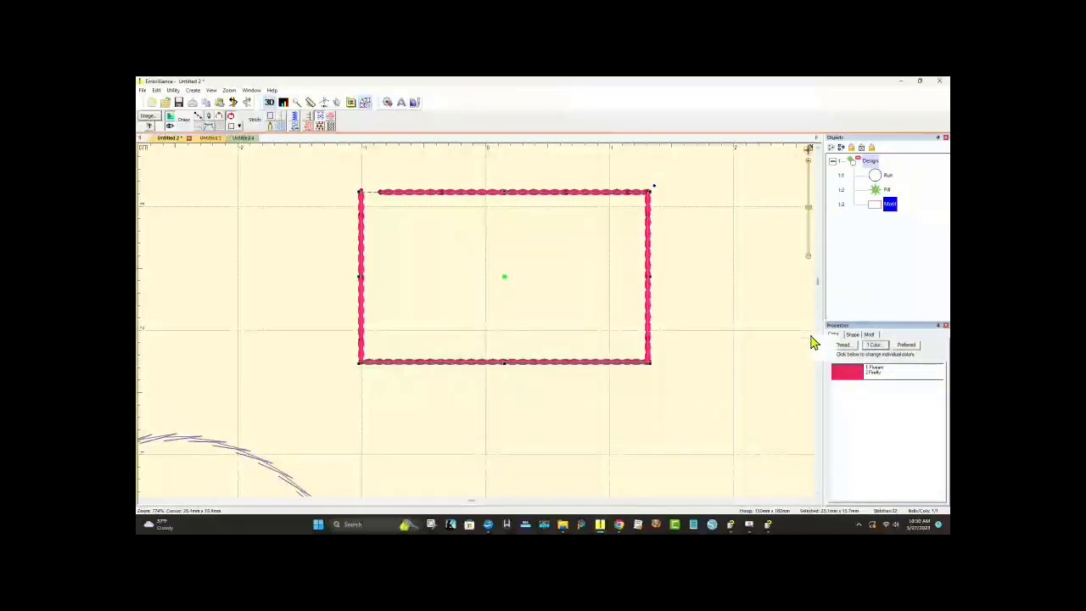
Step: Add the Decorative 1 motif from the Decorative category to the rectangle's outline
{"action": "left_click", "coordinate": [872, 336]}
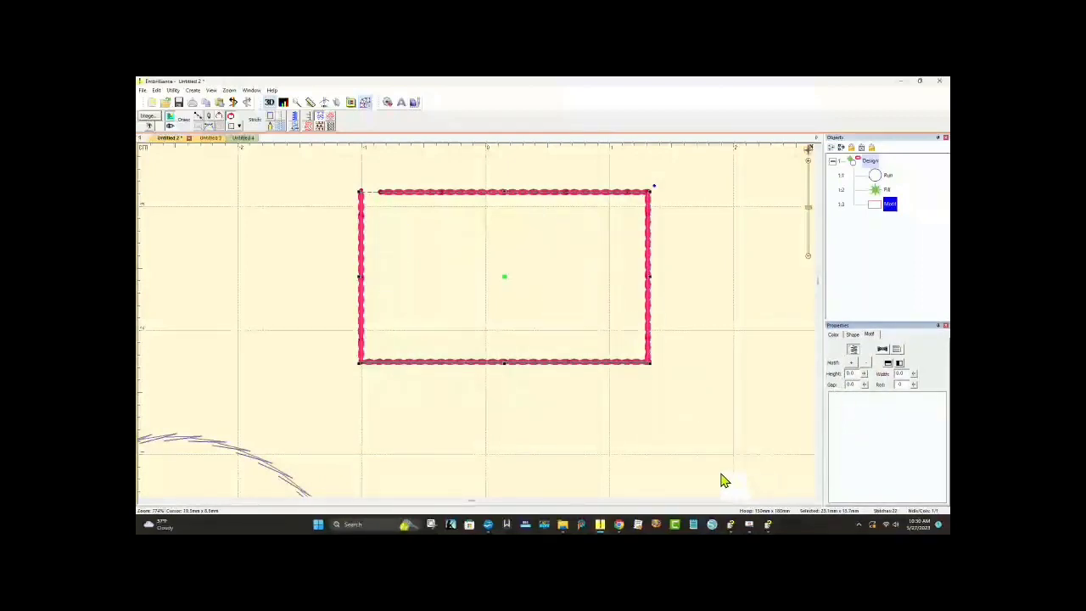
{"action": "left_click", "coordinate": [851, 364]}
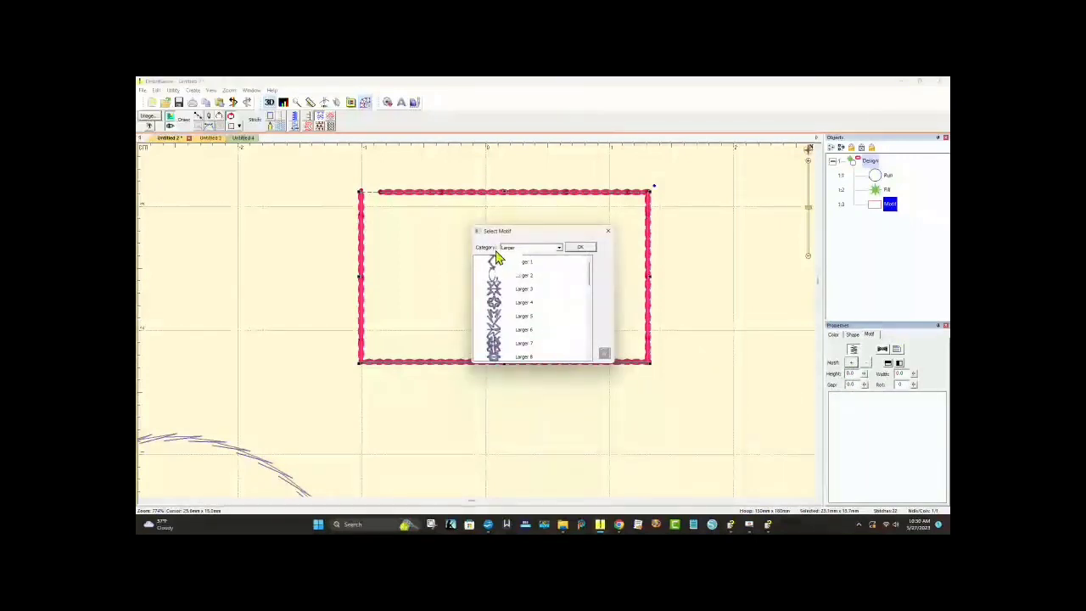
{"action": "left_click", "coordinate": [559, 247]}
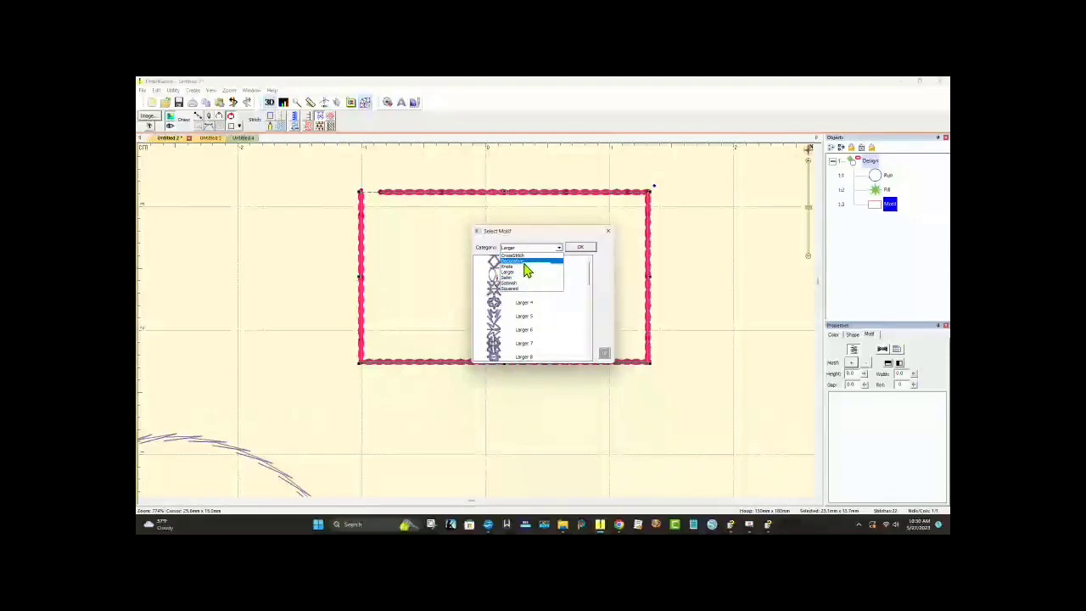
{"action": "left_click", "coordinate": [526, 270]}
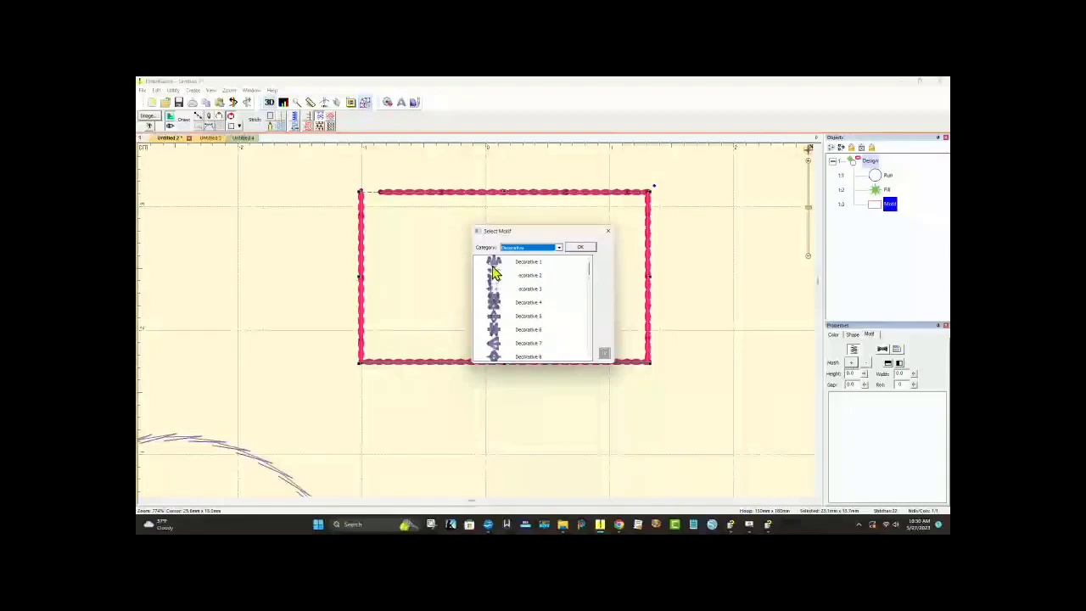
{"action": "left_click", "coordinate": [499, 270]}
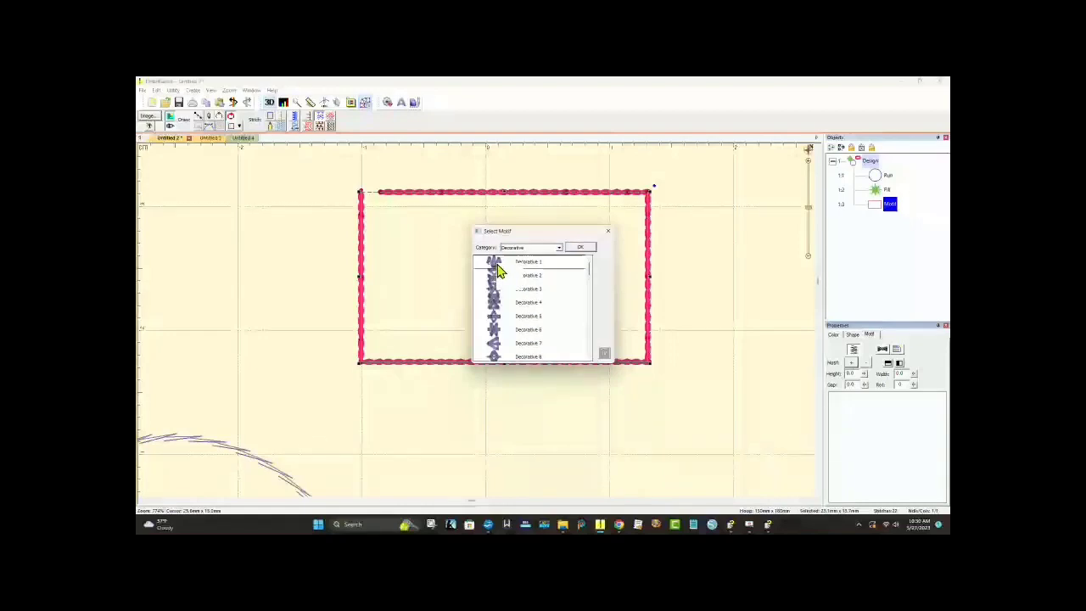
{"action": "left_click", "coordinate": [578, 249]}
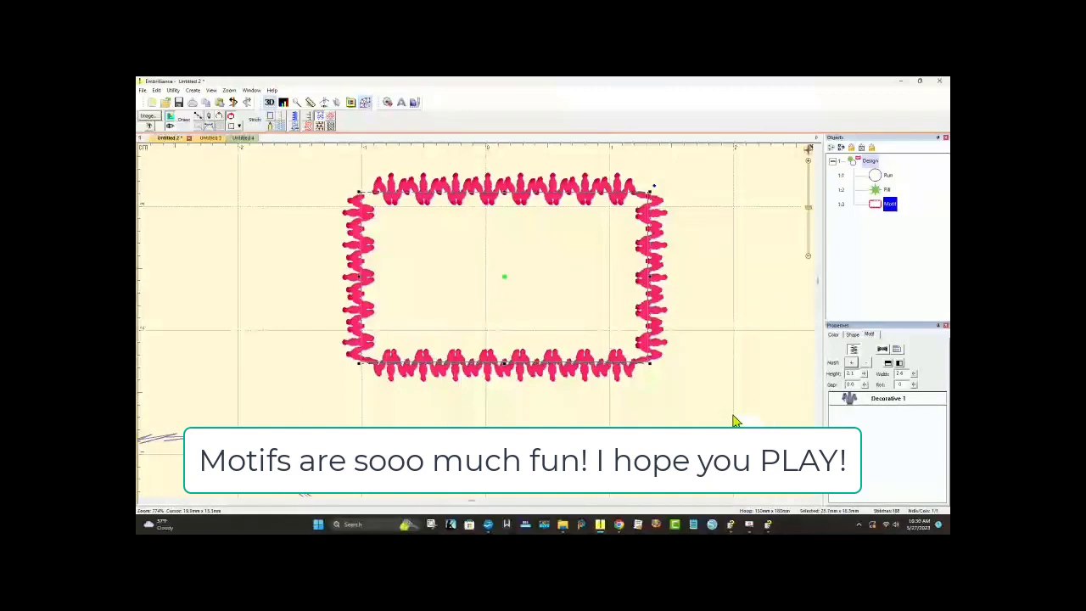
Step: Add the Candlewick 1 motif from the Knots category to the rectangle and remove Decorative 1 from its motif list
{"action": "left_click", "coordinate": [873, 400]}
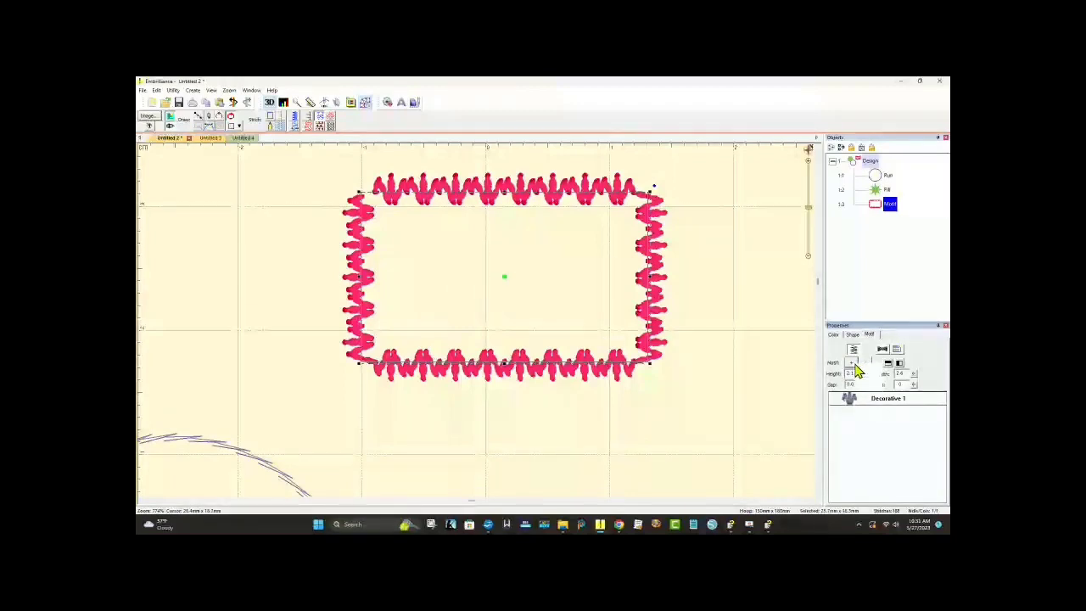
{"action": "left_click", "coordinate": [853, 363]}
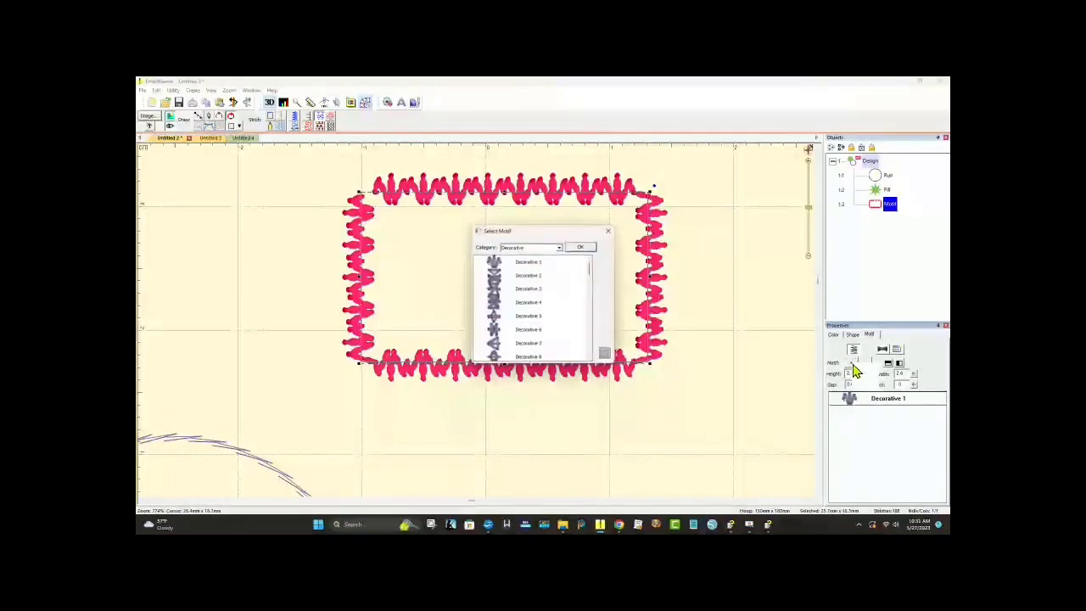
{"action": "left_click", "coordinate": [559, 249]}
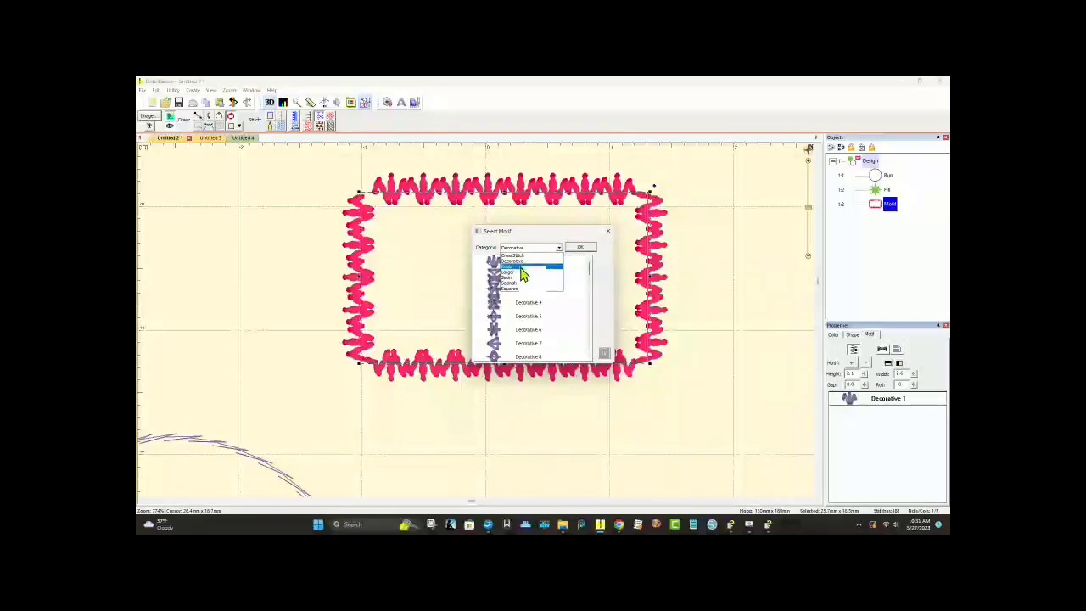
{"action": "left_click", "coordinate": [523, 268]}
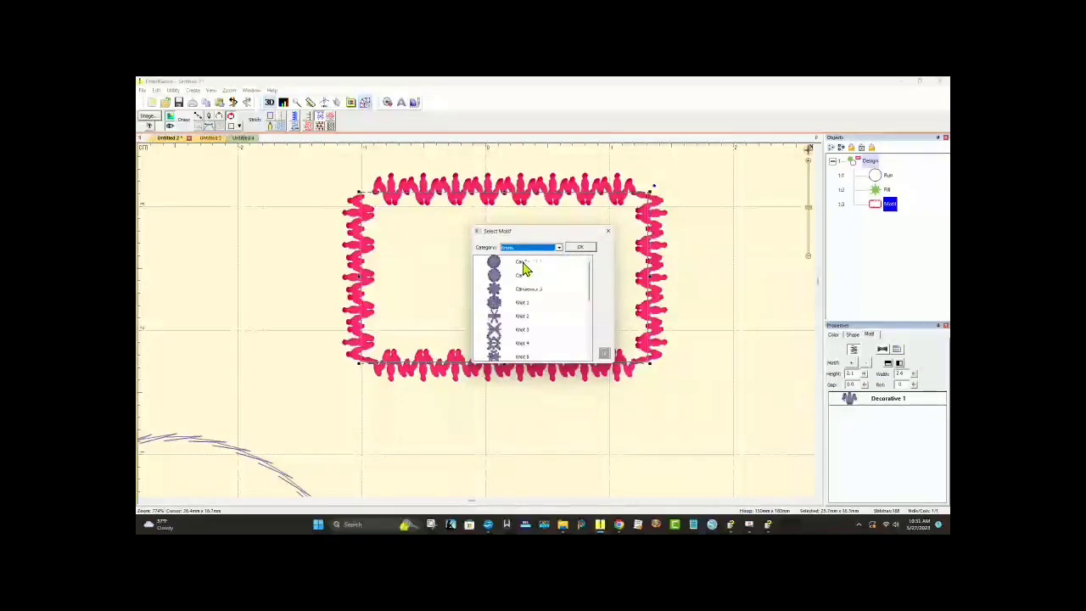
{"action": "left_click", "coordinate": [522, 264]}
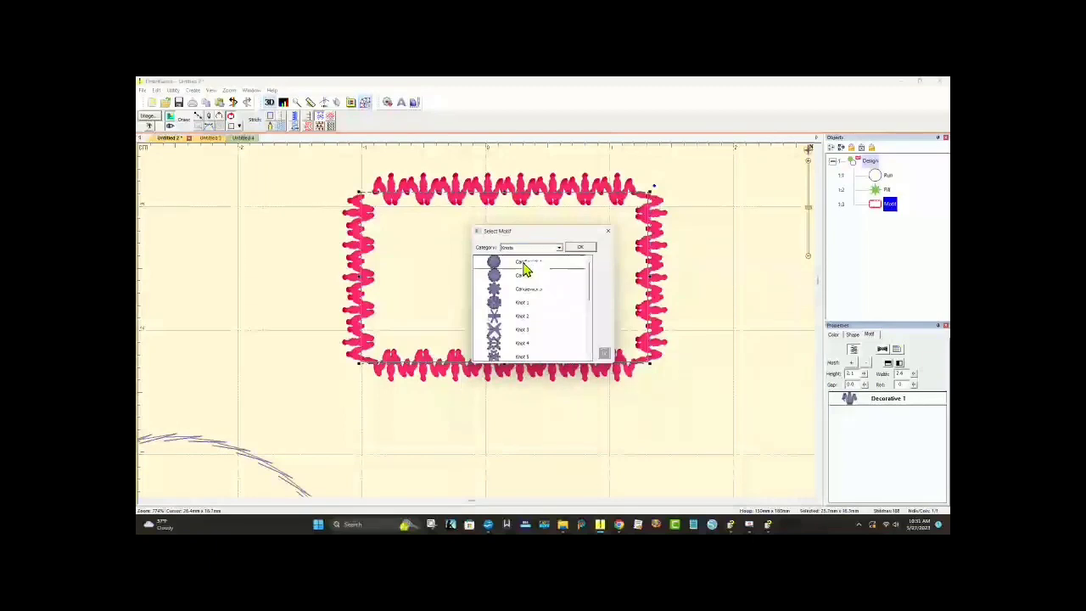
{"action": "left_click", "coordinate": [579, 248]}
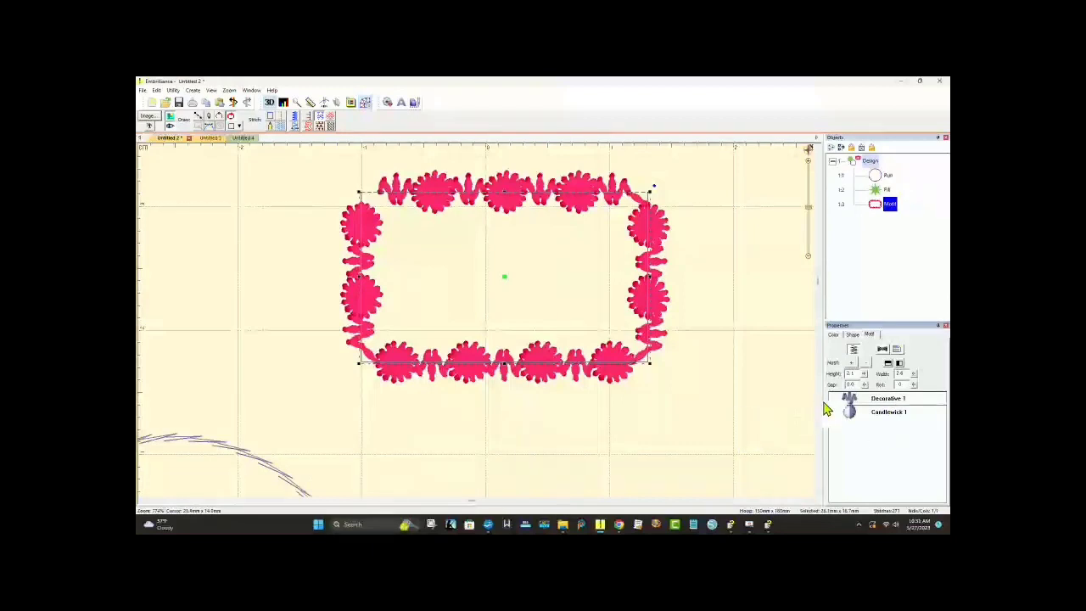
{"action": "left_click", "coordinate": [864, 364]}
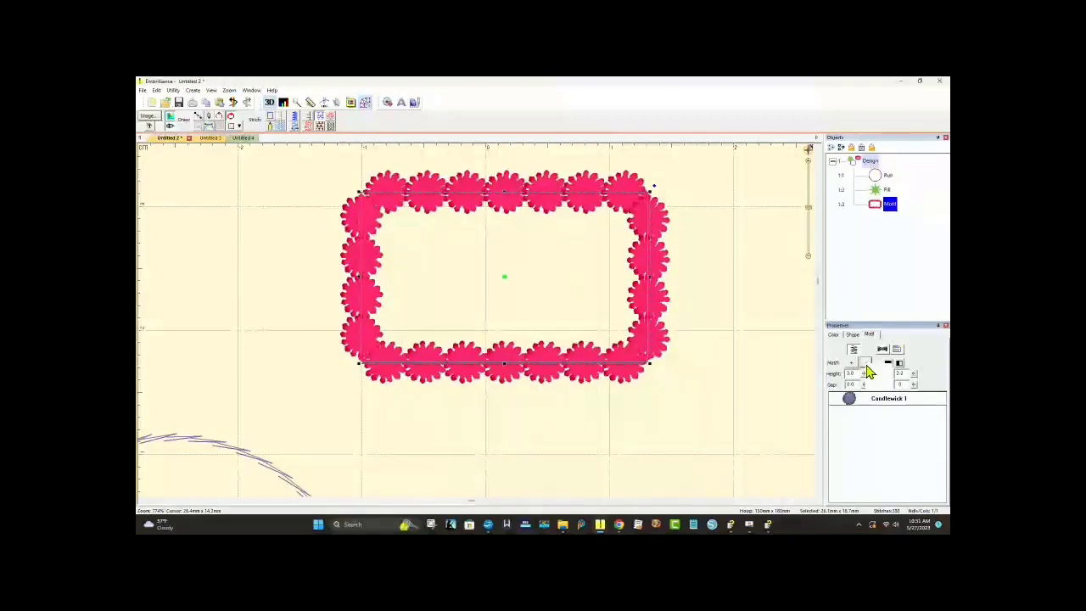
Step: Adjust the gap between the Candlewick 1 motifs on the rectangle, ending at 1.3 mm
{"action": "left_click", "coordinate": [759, 414]}
{"action": "left_click", "coordinate": [623, 370]}
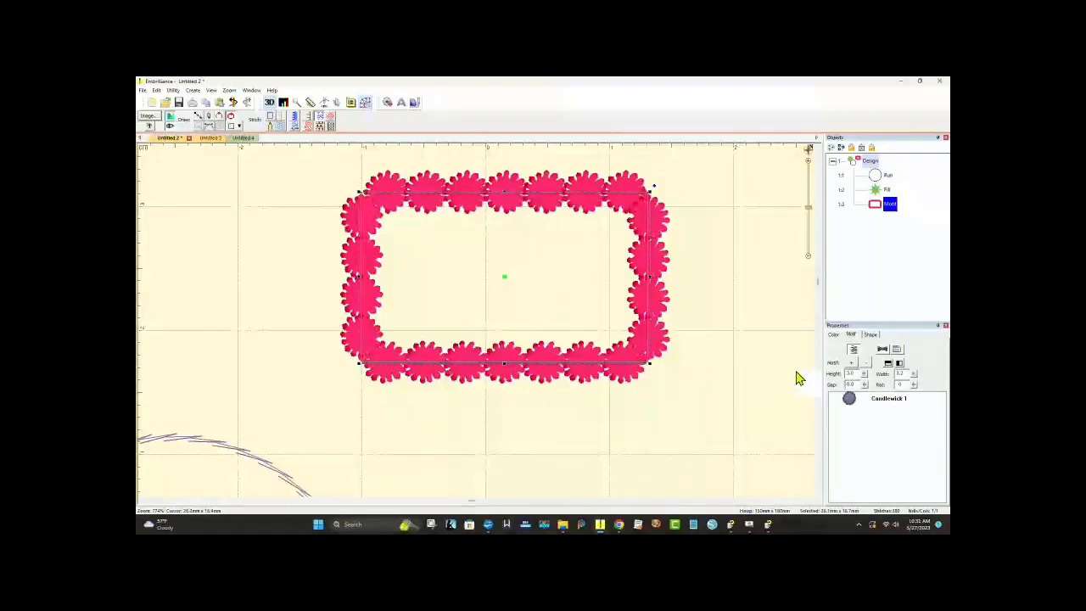
{"action": "left_click", "coordinate": [868, 429]}
{"action": "left_click", "coordinate": [864, 409]}
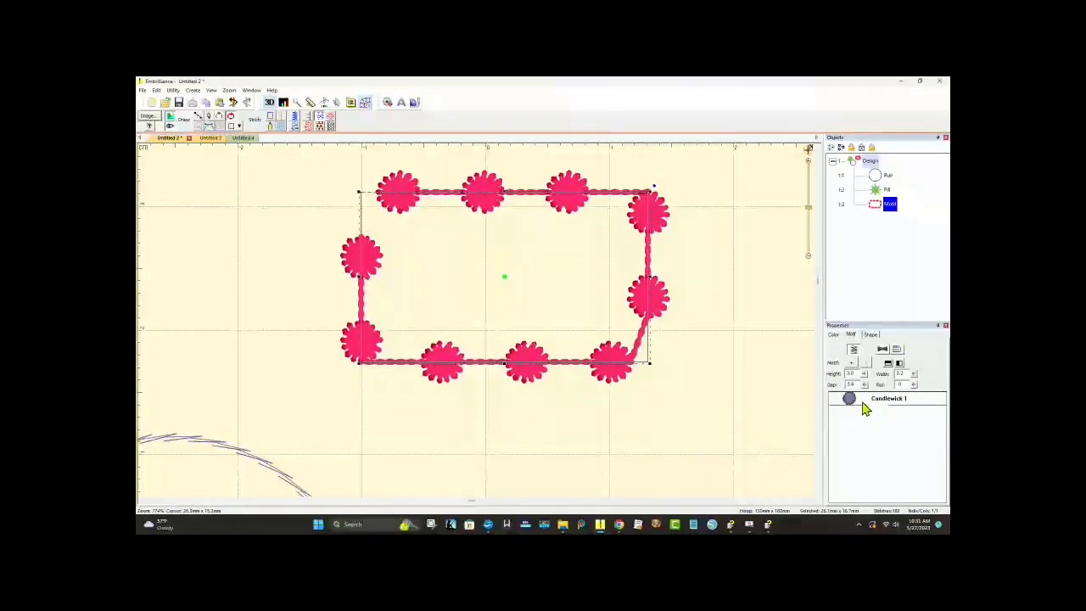
{"action": "left_click", "coordinate": [864, 386]}
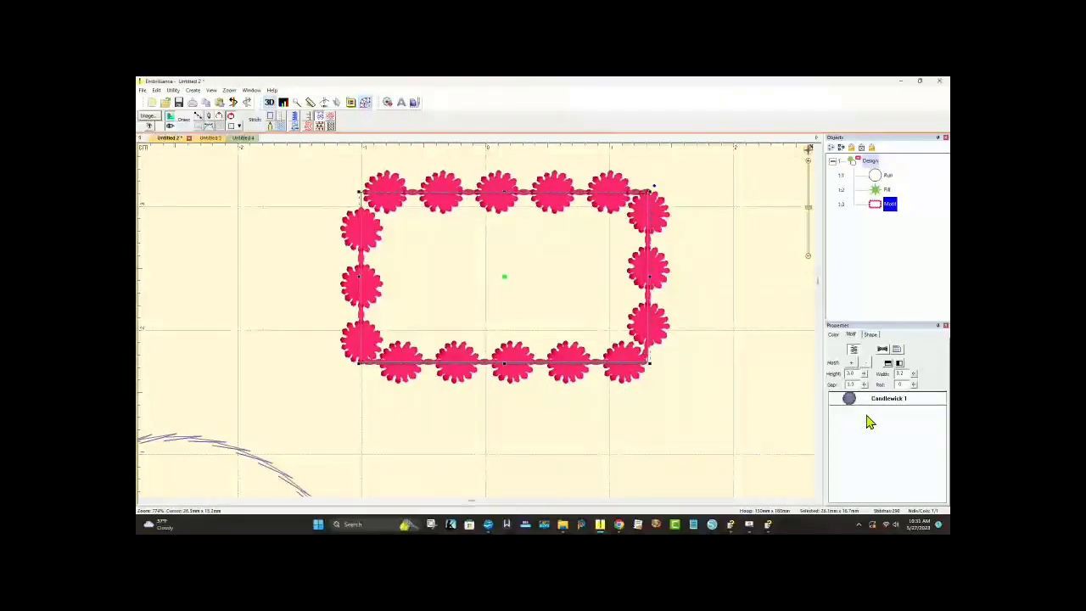
Step: Adjust the Candlewick 1 motif's width from a trial of 8.0 mm to 2.8 mm, and set its height to 12 mm
{"action": "left_click", "coordinate": [913, 374]}
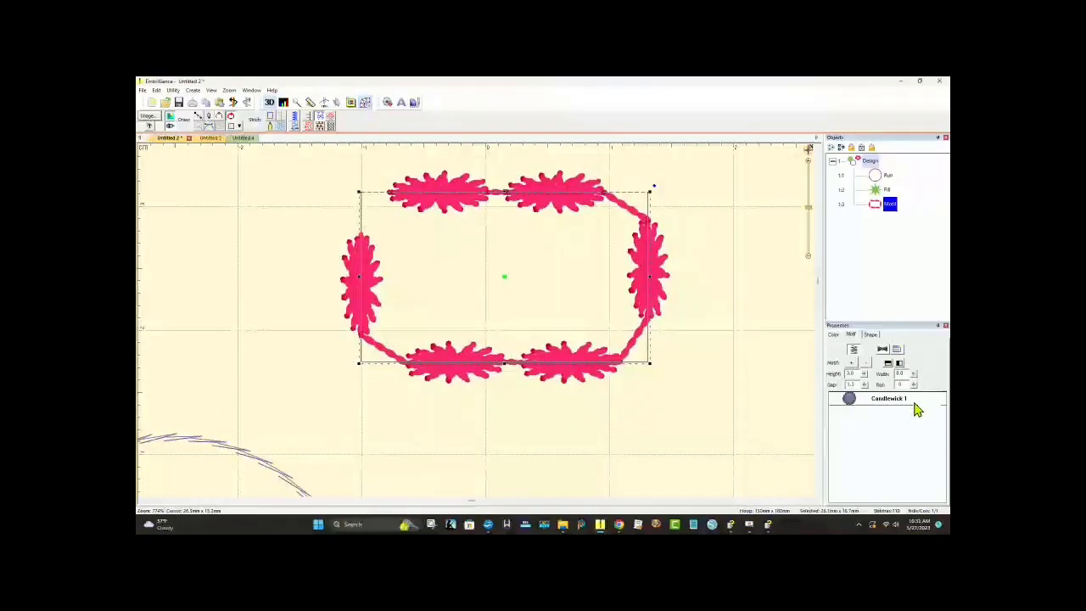
{"action": "left_click", "coordinate": [915, 398]}
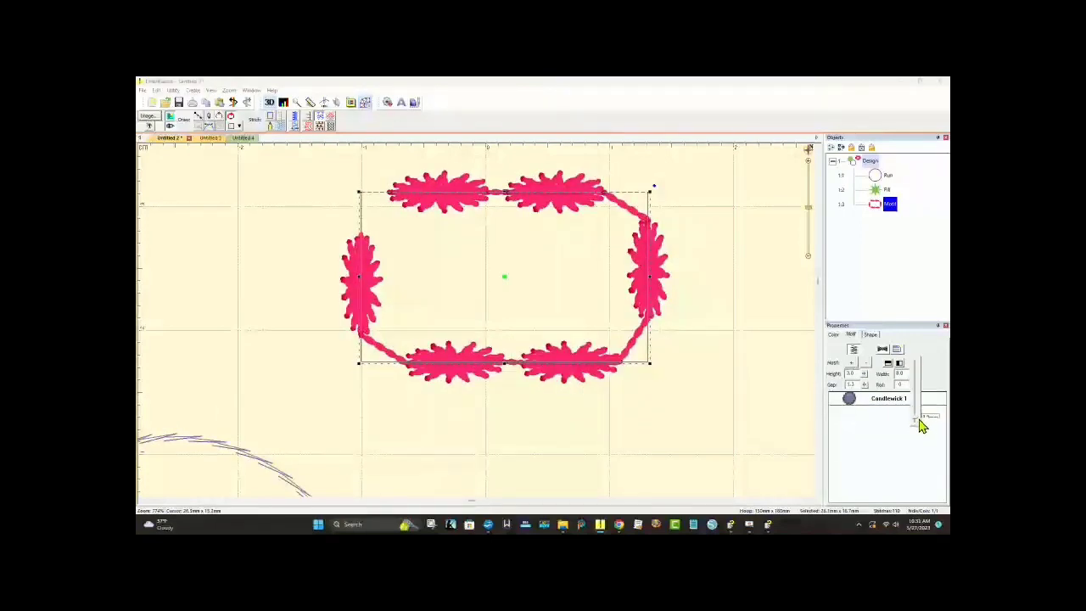
{"action": "left_click", "coordinate": [922, 424]}
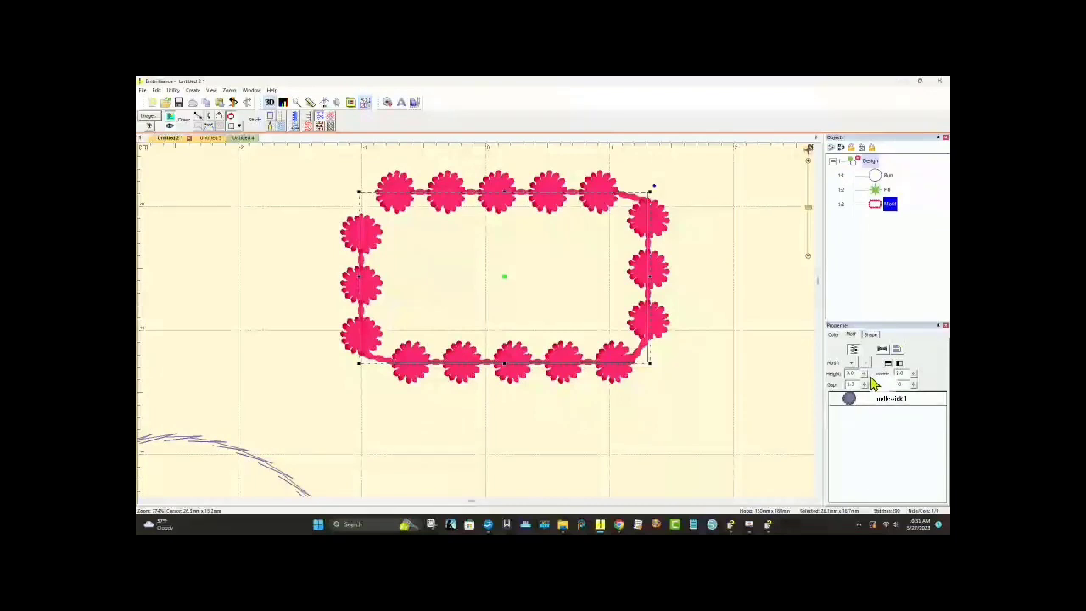
{"action": "type", "text": "12"}
{"action": "key", "text": "Return"}
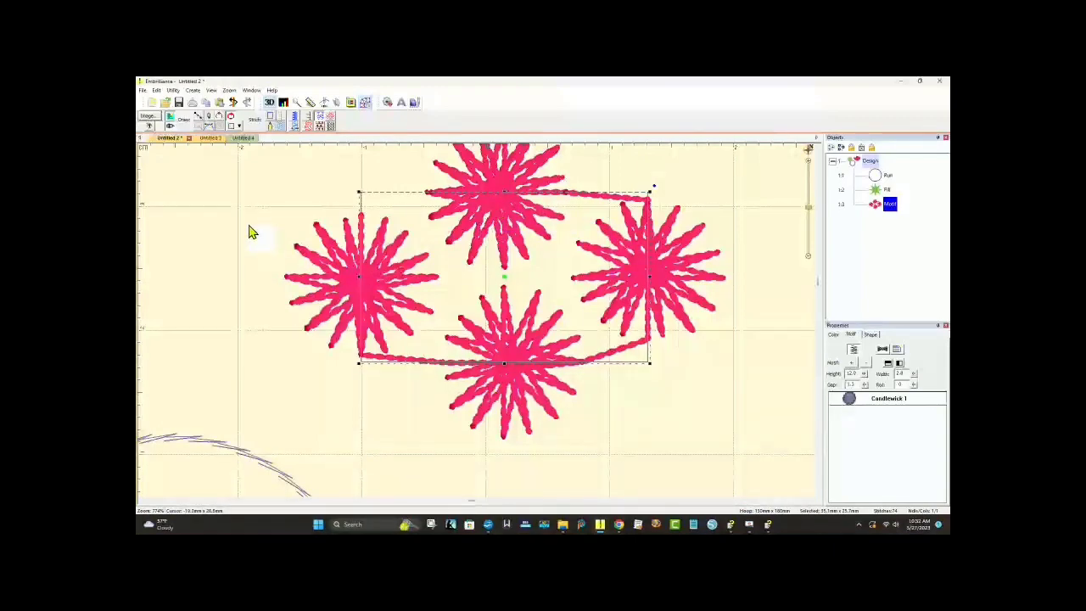
{"action": "left_click", "coordinate": [349, 275]}
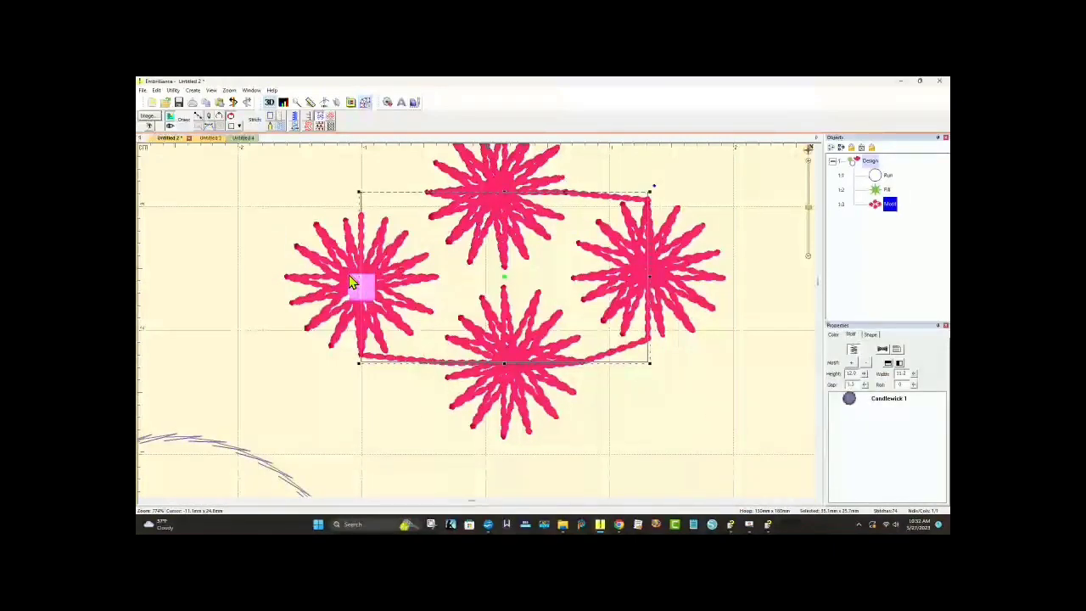
Step: Switch from Create mode to the stitch simulator and select the fill and motif objects in turn
{"action": "left_click", "coordinate": [324, 102]}
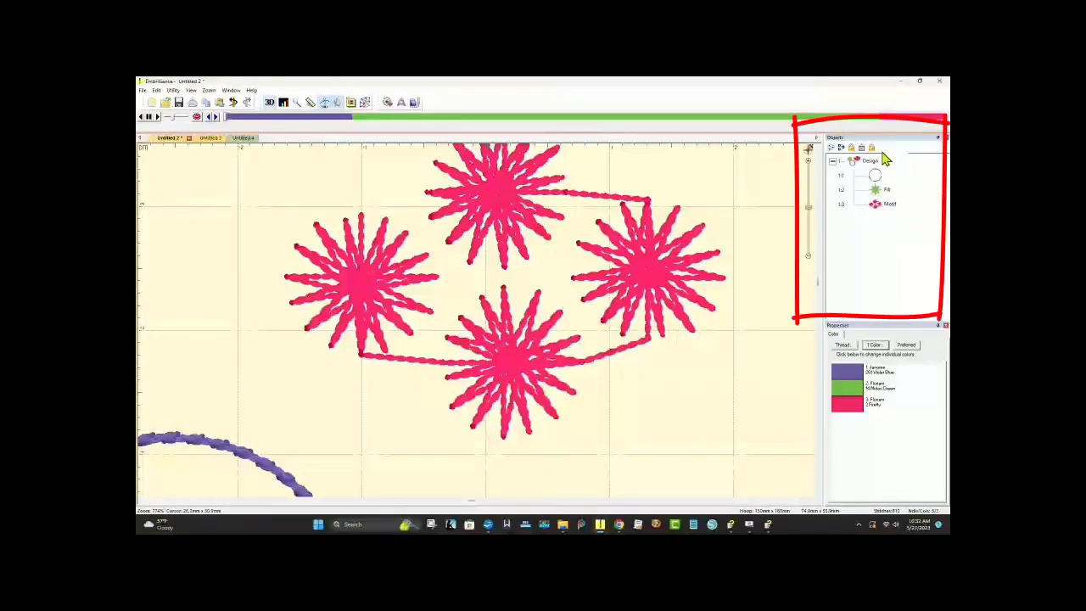
{"action": "left_click", "coordinate": [888, 179]}
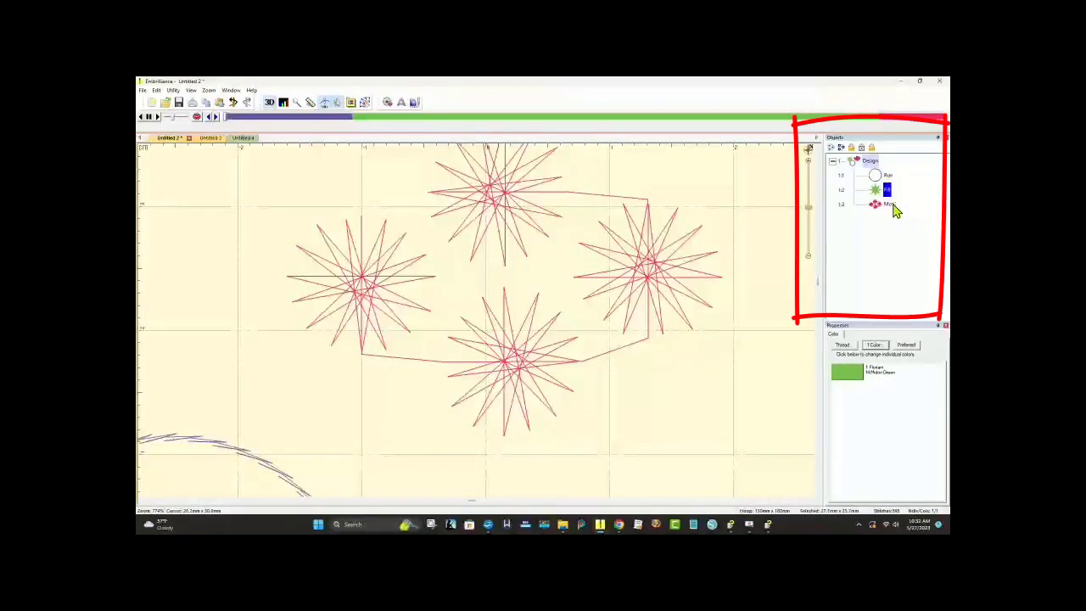
{"action": "left_click", "coordinate": [889, 204]}
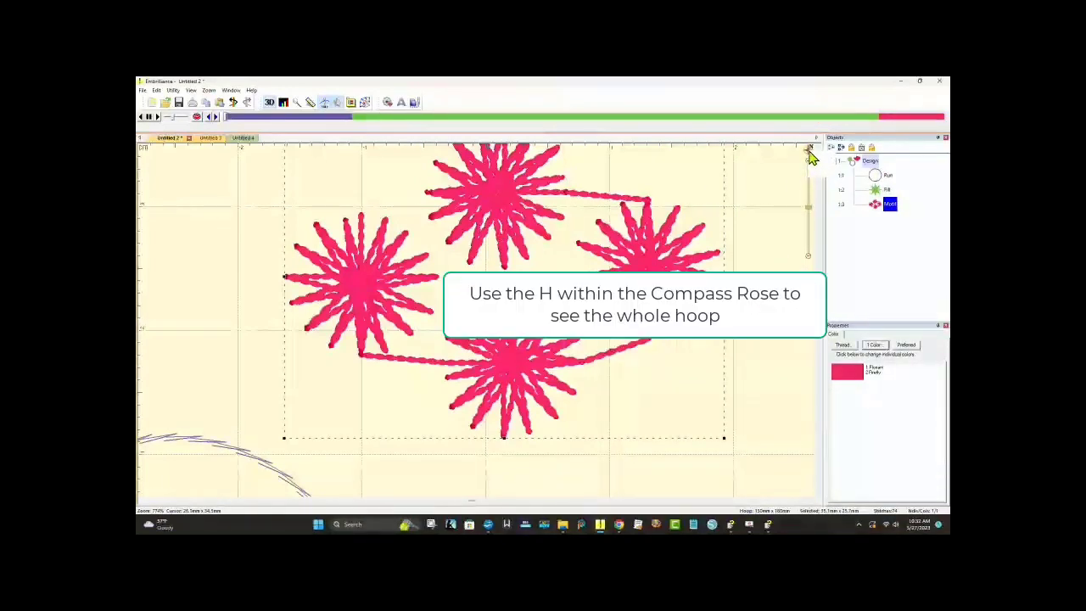
Step: Show the whole hoop and compare the full design's thread colors with the motif object's own color
{"action": "mouse_move", "coordinate": [810, 157]}
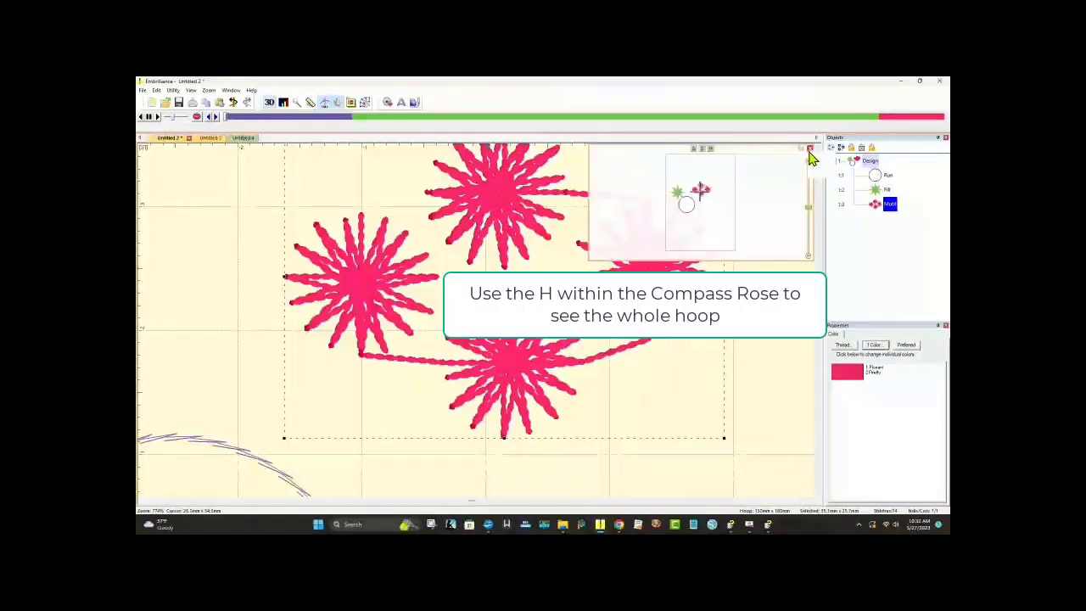
{"action": "left_click", "coordinate": [711, 149]}
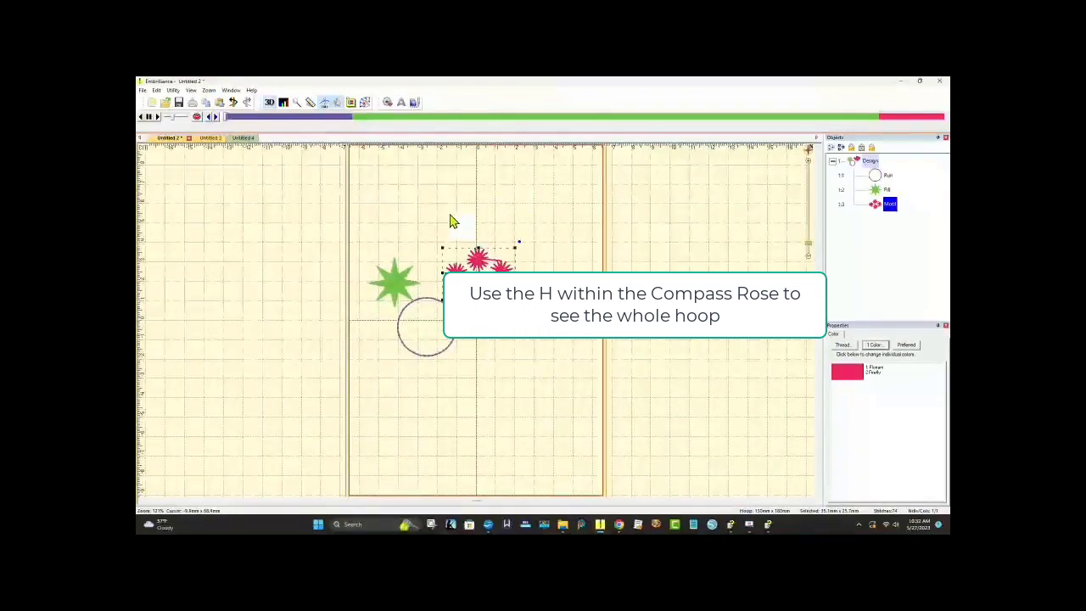
{"action": "left_click", "coordinate": [456, 333]}
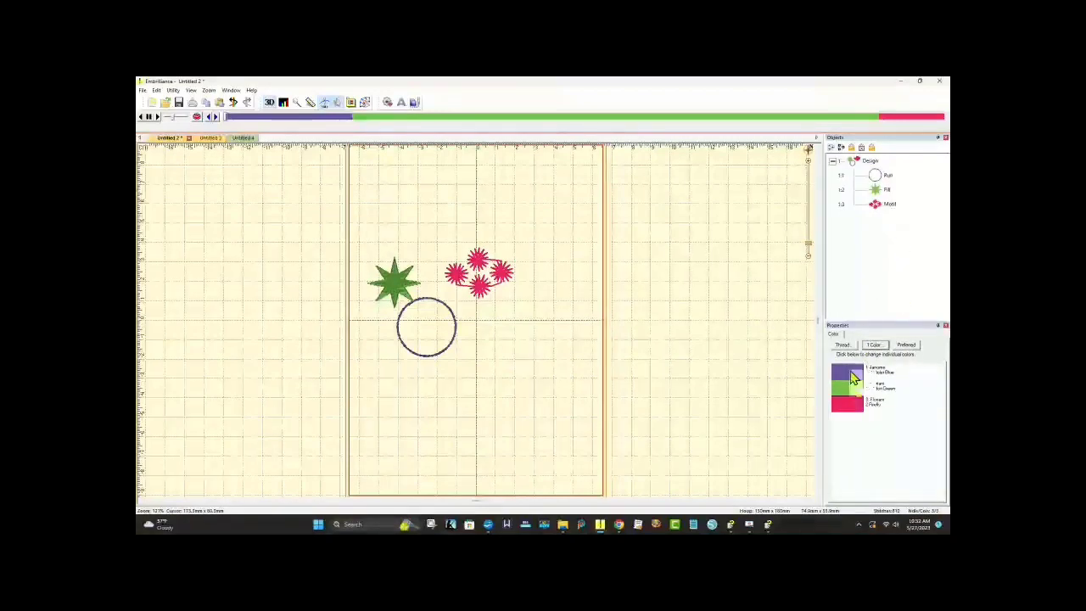
{"action": "left_click", "coordinate": [492, 297]}
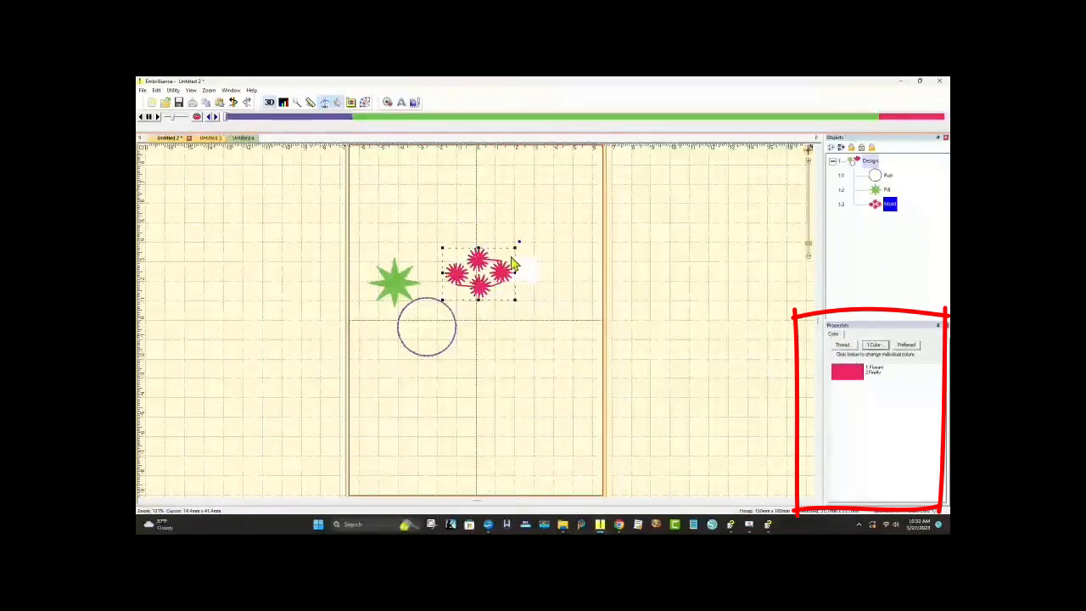
Step: Return to Create mode and review the motif object's color, motif pattern and tie settings
{"action": "left_click", "coordinate": [364, 103]}
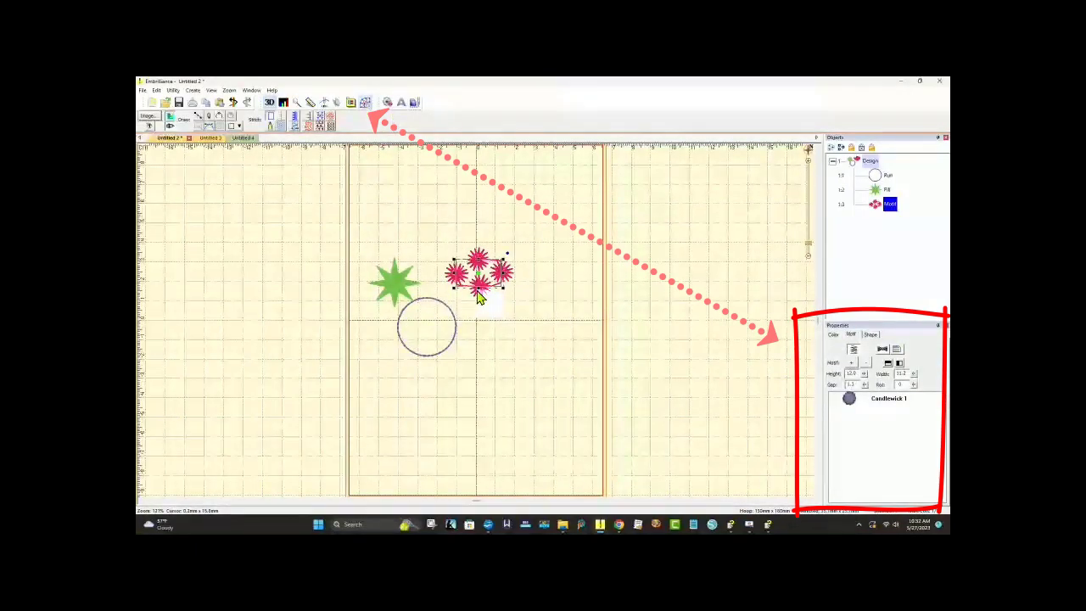
{"action": "left_click", "coordinate": [833, 335]}
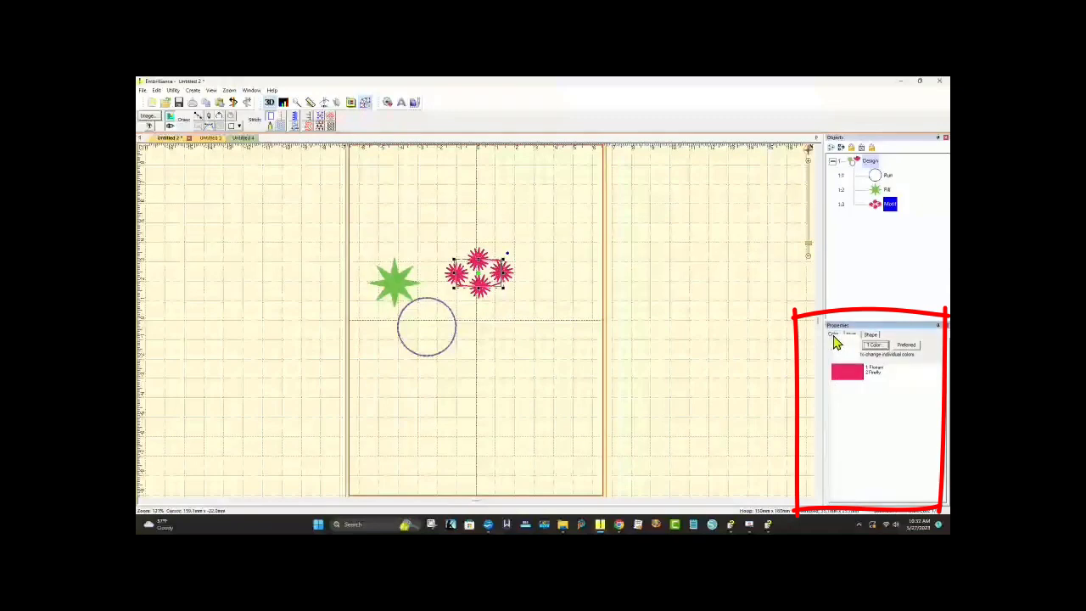
{"action": "left_click", "coordinate": [851, 335]}
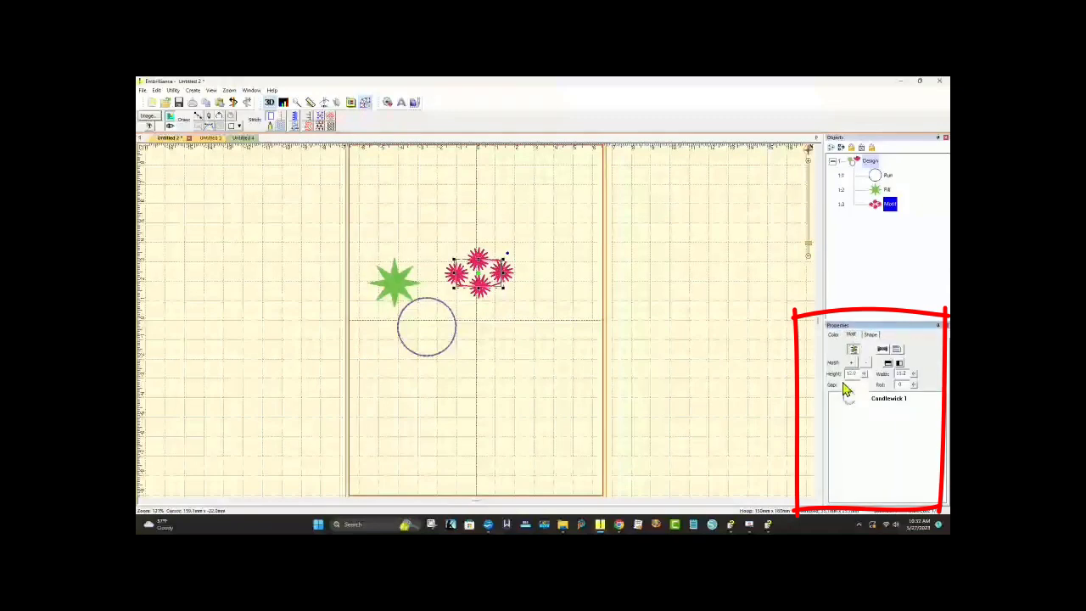
{"action": "left_click", "coordinate": [883, 349]}
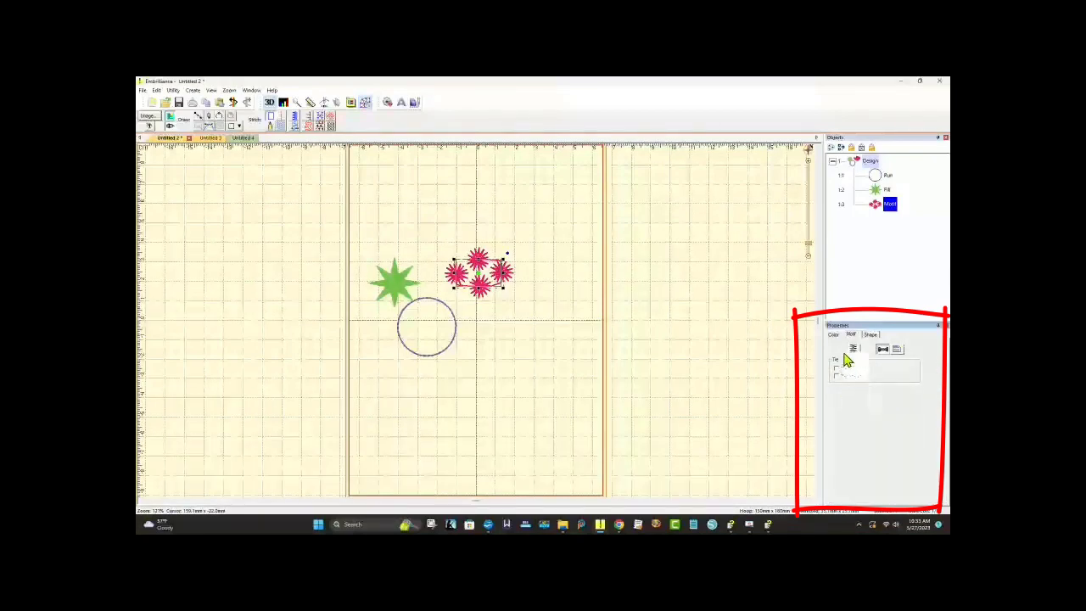
Step: Set the motif rectangle's corner radius to -22%
{"action": "left_click", "coordinate": [869, 335]}
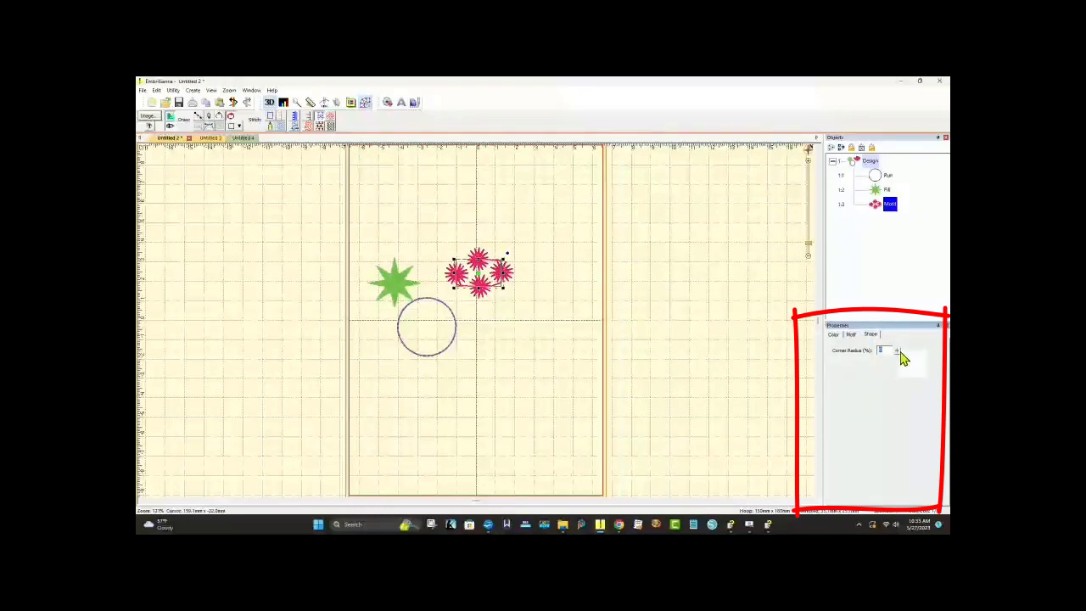
{"action": "left_click_drag", "start_coordinate": [899, 357], "coordinate": [902, 399]}
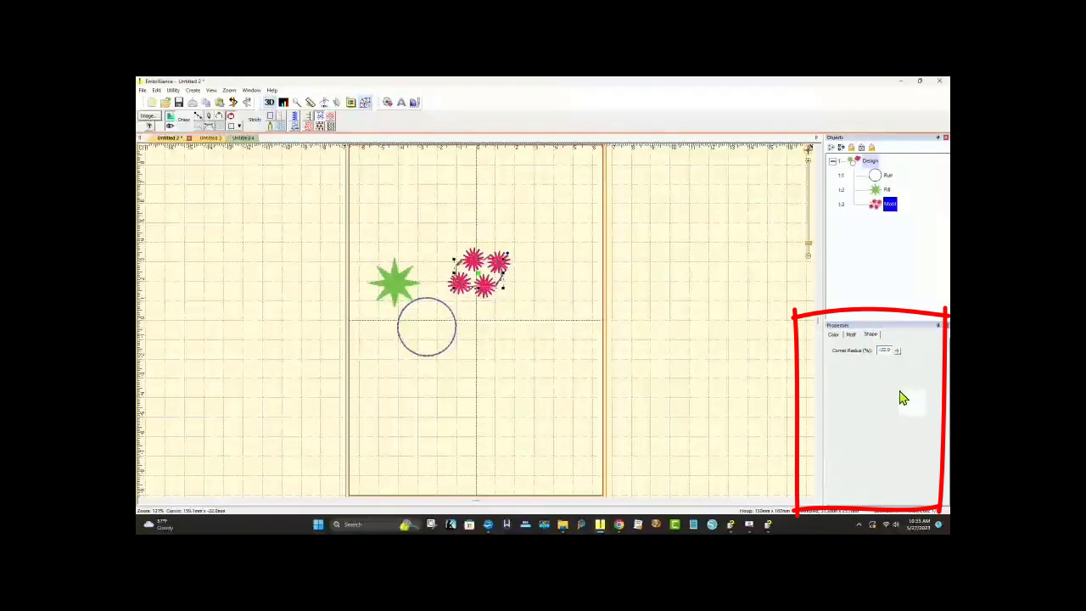
Step: Compare the shape settings of the star and the motif rectangle, and display the star's fill settings
{"action": "left_click", "coordinate": [403, 294]}
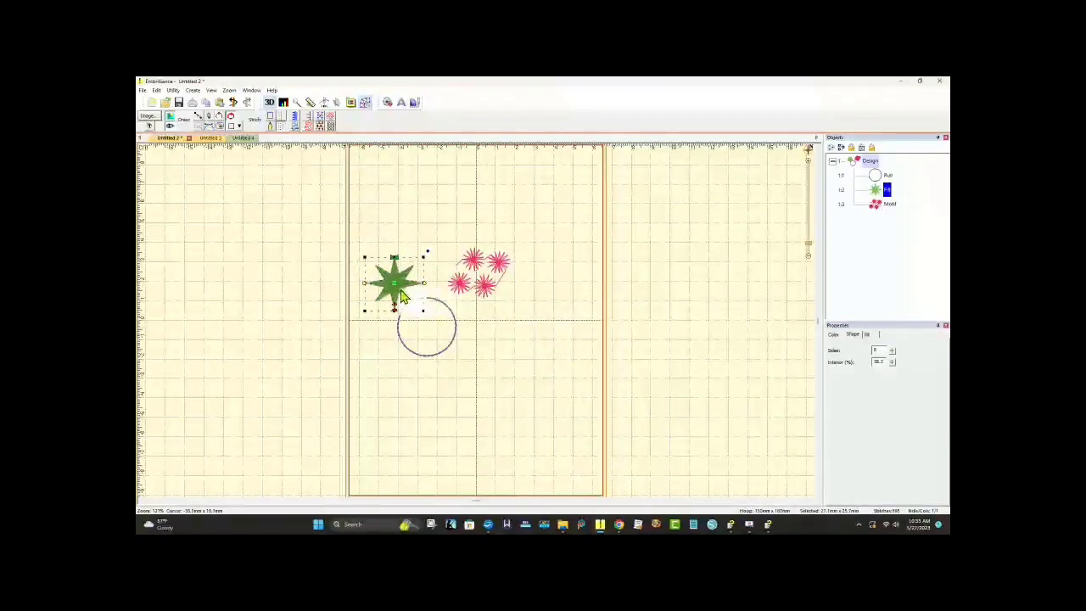
{"action": "left_click", "coordinate": [884, 210]}
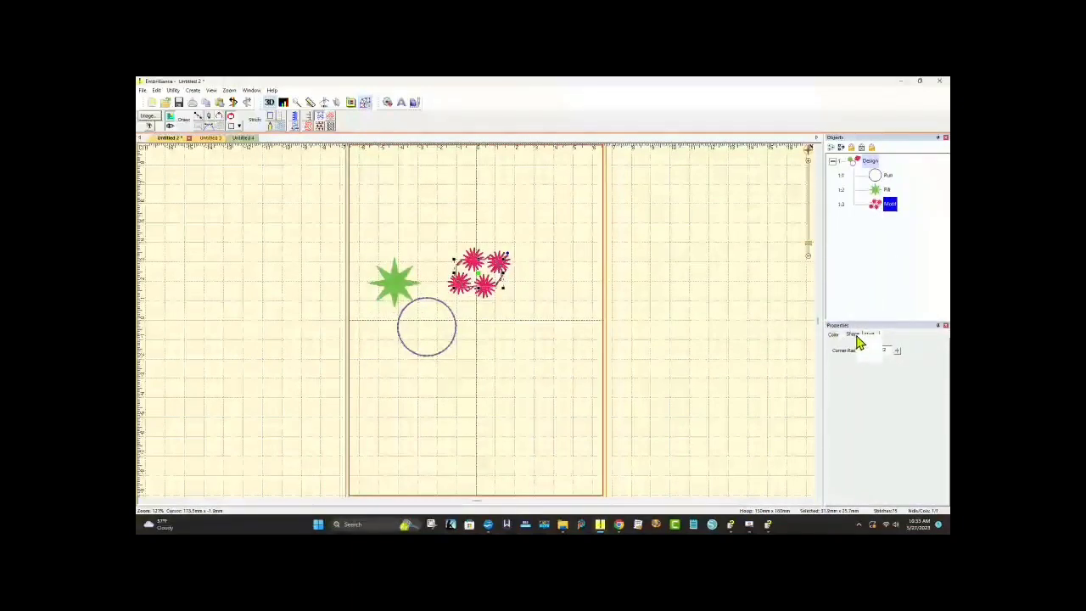
{"action": "left_click", "coordinate": [888, 190]}
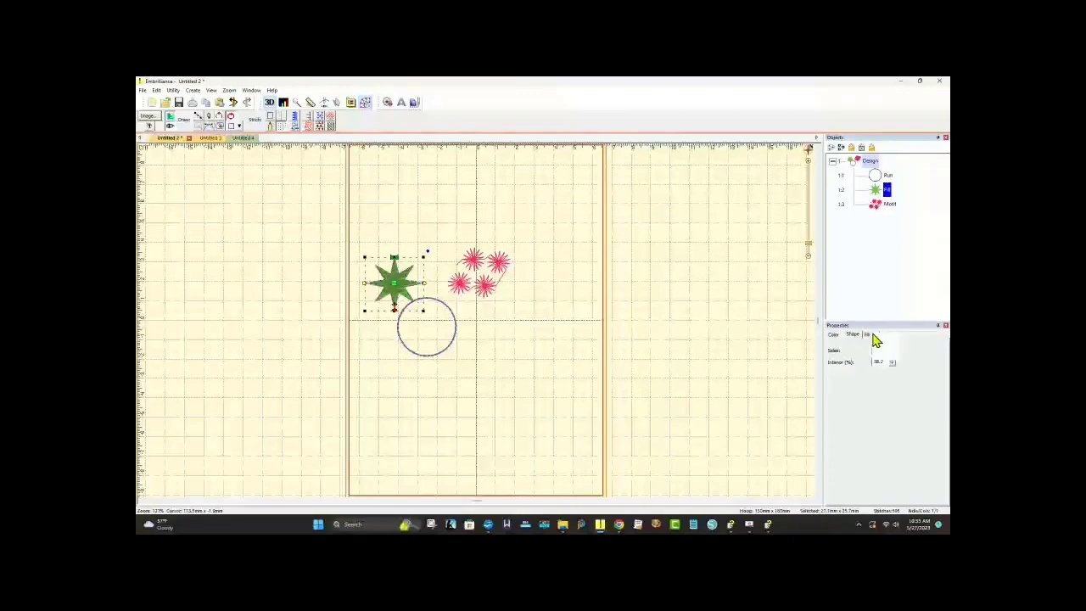
{"action": "left_click", "coordinate": [867, 335]}
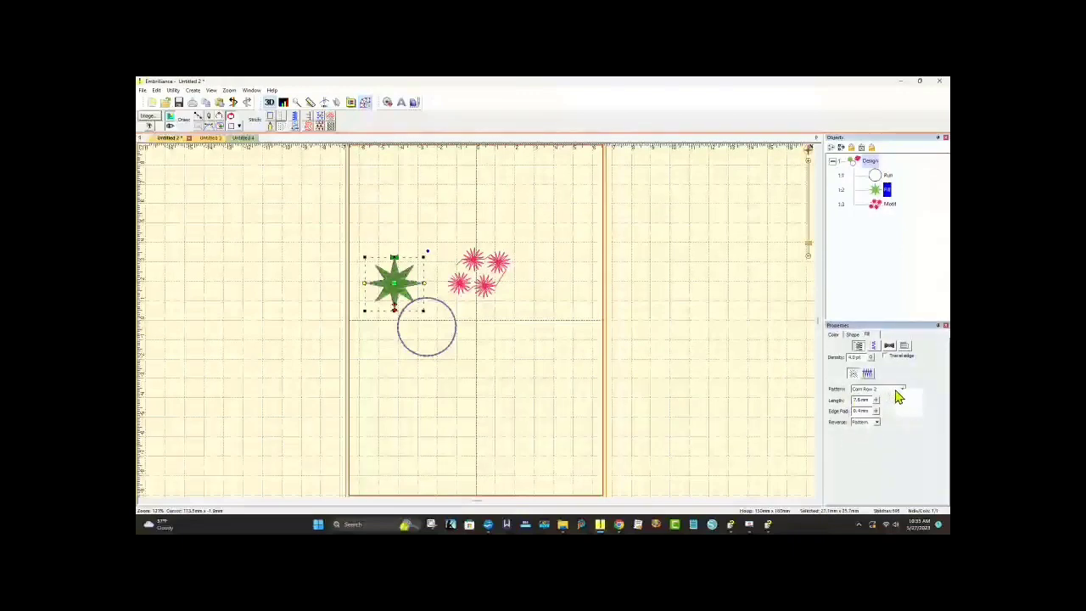
Step: Select the circle and review its available run stitch types, leaving BackStitch chosen
{"action": "left_click", "coordinate": [446, 353]}
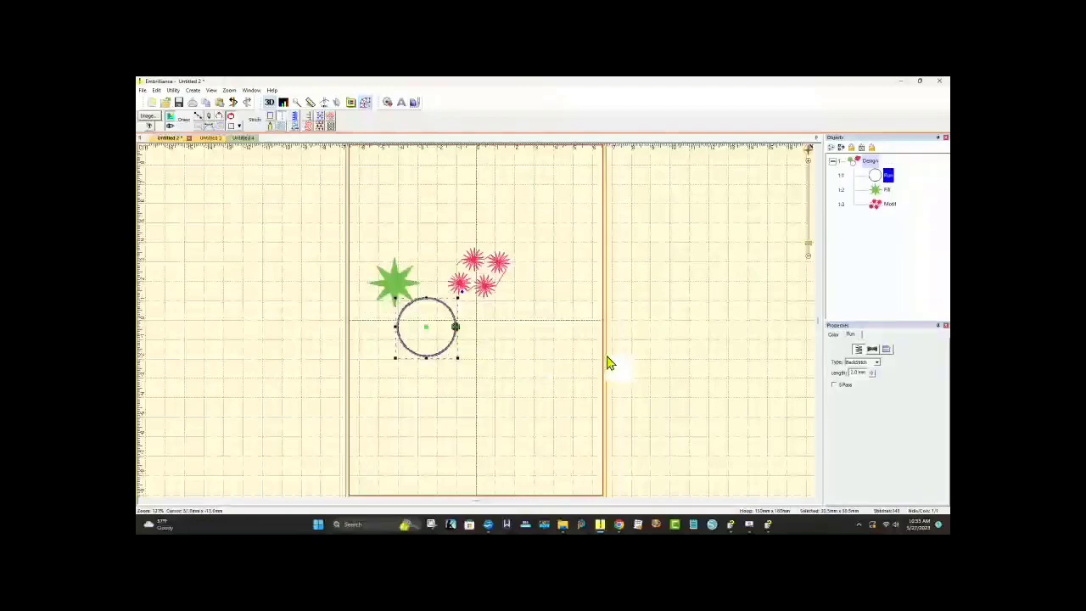
{"action": "left_click", "coordinate": [877, 364]}
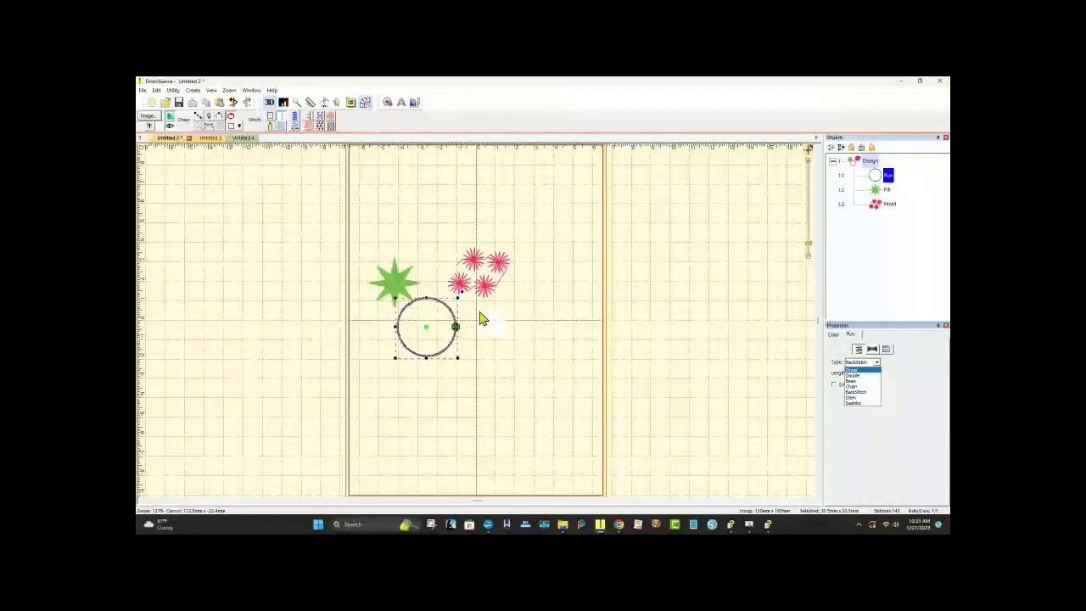
{"action": "left_click", "coordinate": [809, 248]}
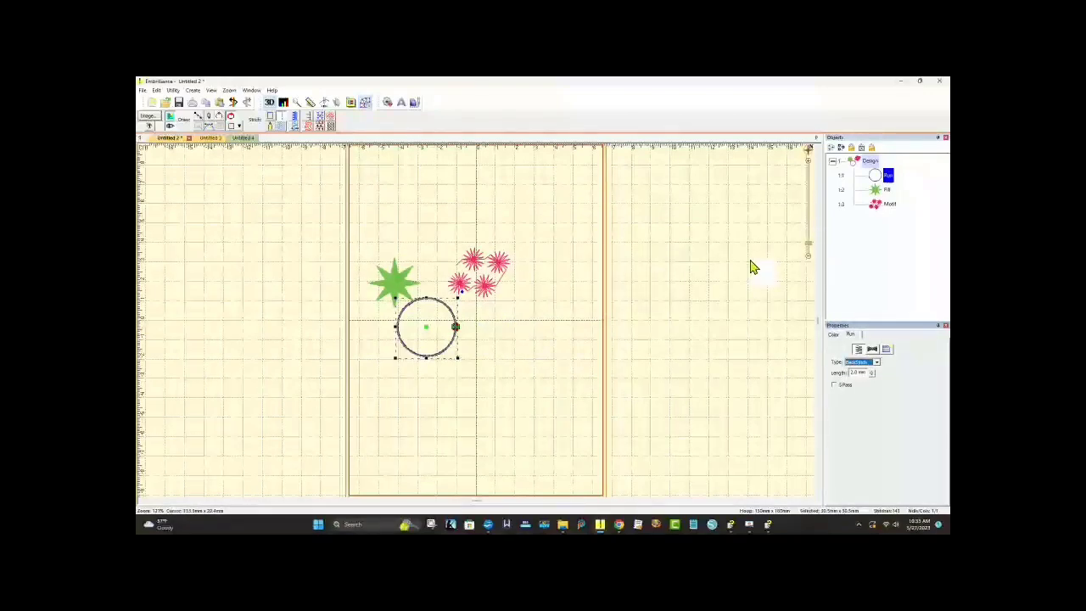
Step: Deselect the circle, zoom into the page and use the overview map to bring all three shapes back into view
{"action": "left_click", "coordinate": [507, 294]}
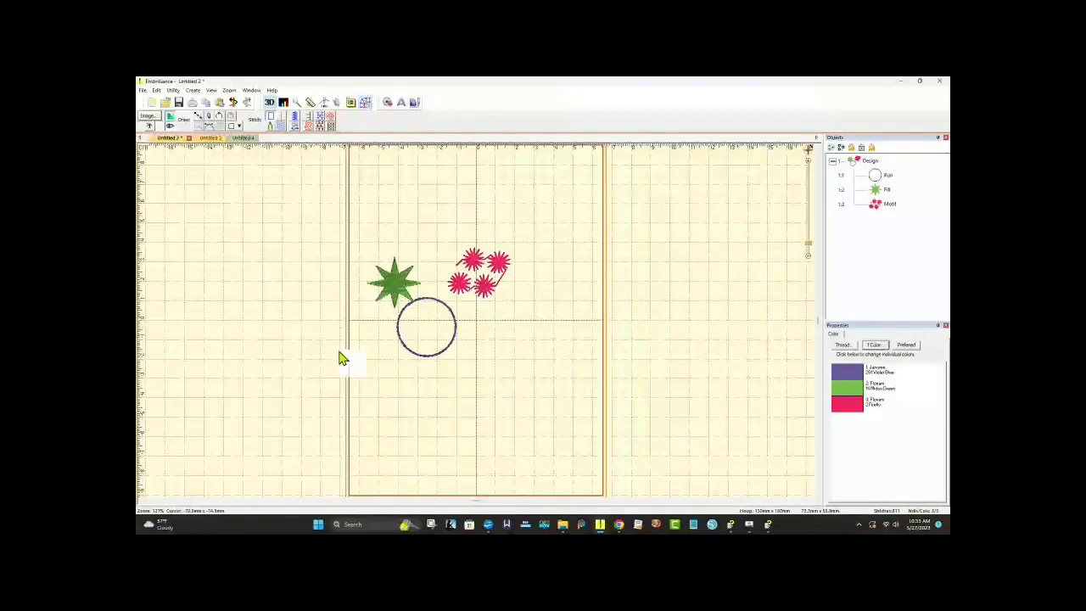
{"action": "scroll", "coordinate": [374, 348], "scroll_direction": "up", "scroll_amount": 3}
{"action": "scroll", "coordinate": [683, 223], "scroll_direction": "down", "scroll_amount": 2}
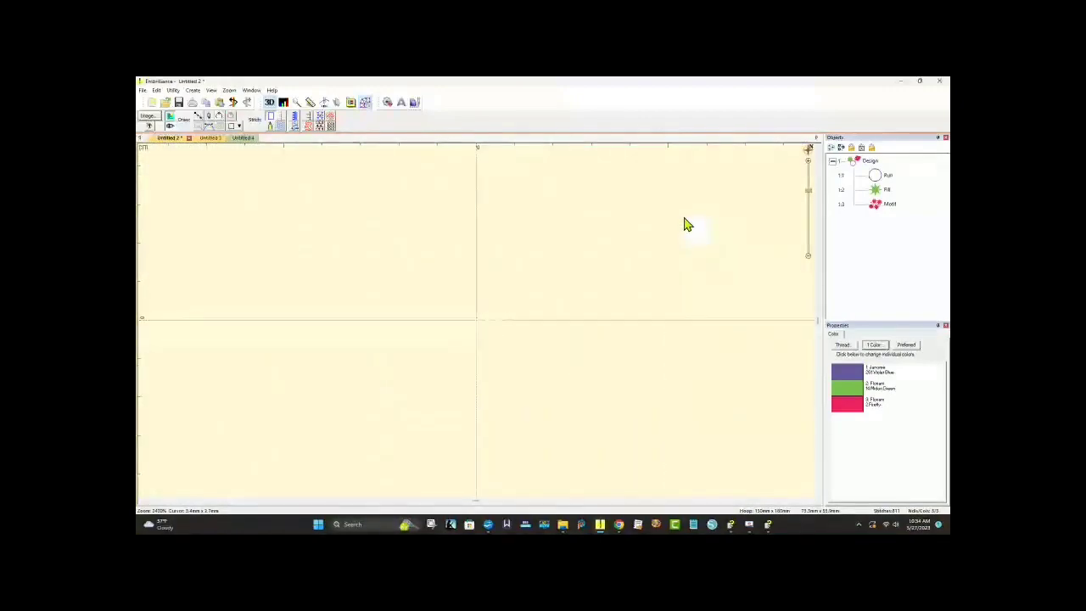
{"action": "left_click", "coordinate": [810, 149]}
{"action": "left_click_drag", "start_coordinate": [696, 202], "coordinate": [701, 201]}
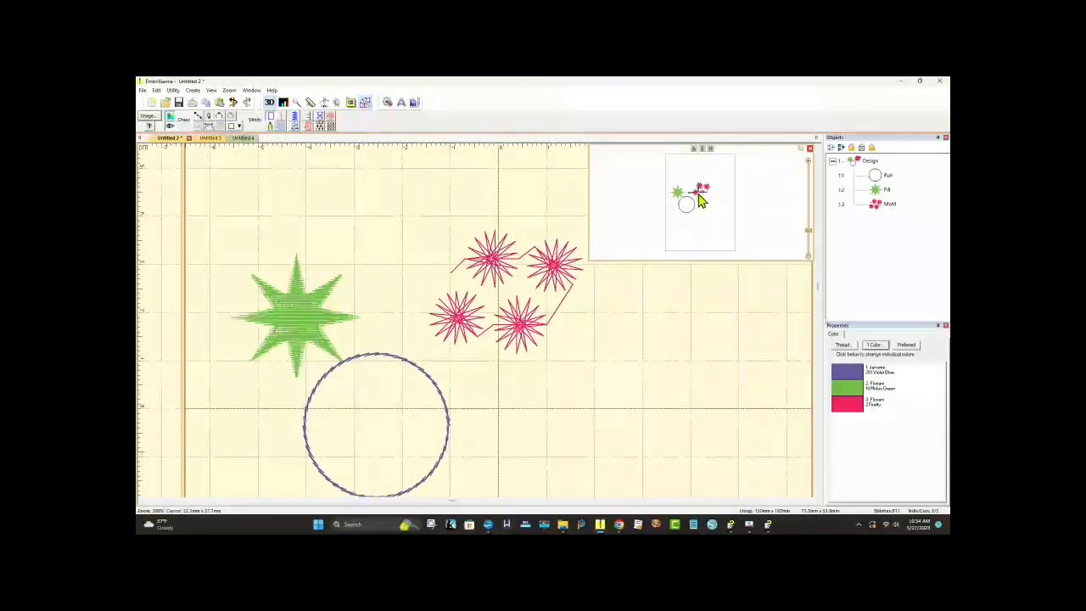
{"action": "left_click", "coordinate": [577, 306]}
{"action": "left_click", "coordinate": [516, 206]}
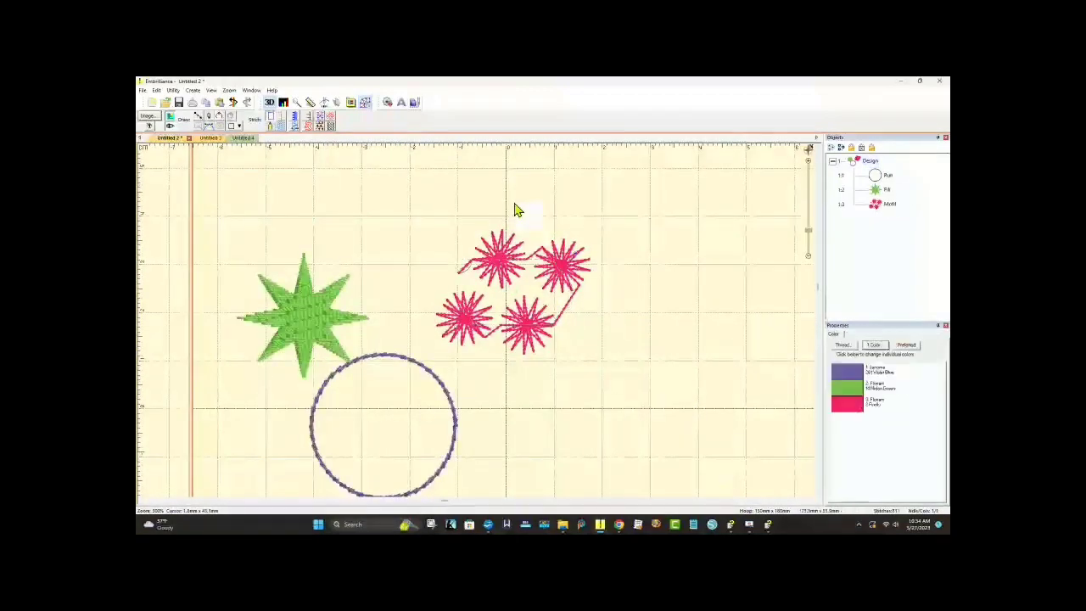
Step: Draw a gently curved five-point run stitch path just below the motif rectangle
{"action": "scroll", "coordinate": [542, 247], "scroll_direction": "up", "scroll_amount": 3}
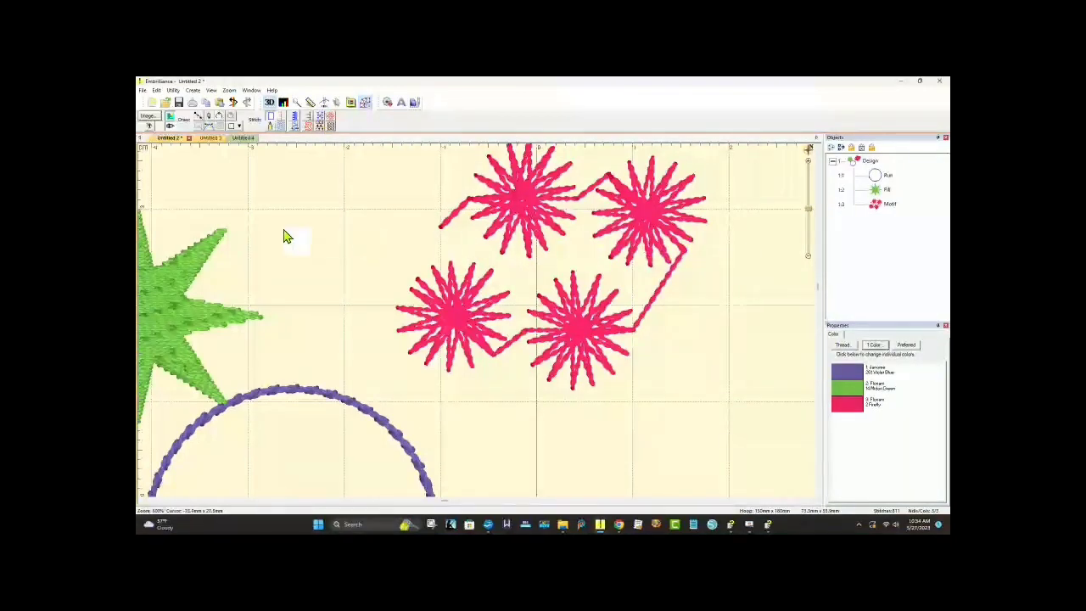
{"action": "left_click", "coordinate": [521, 219]}
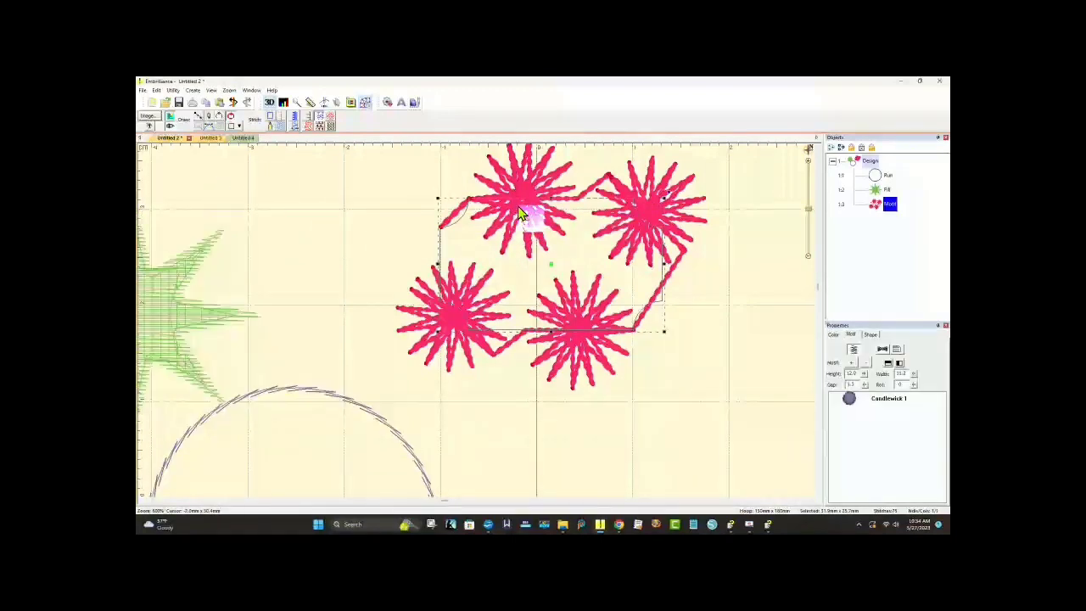
{"action": "left_click", "coordinate": [203, 124]}
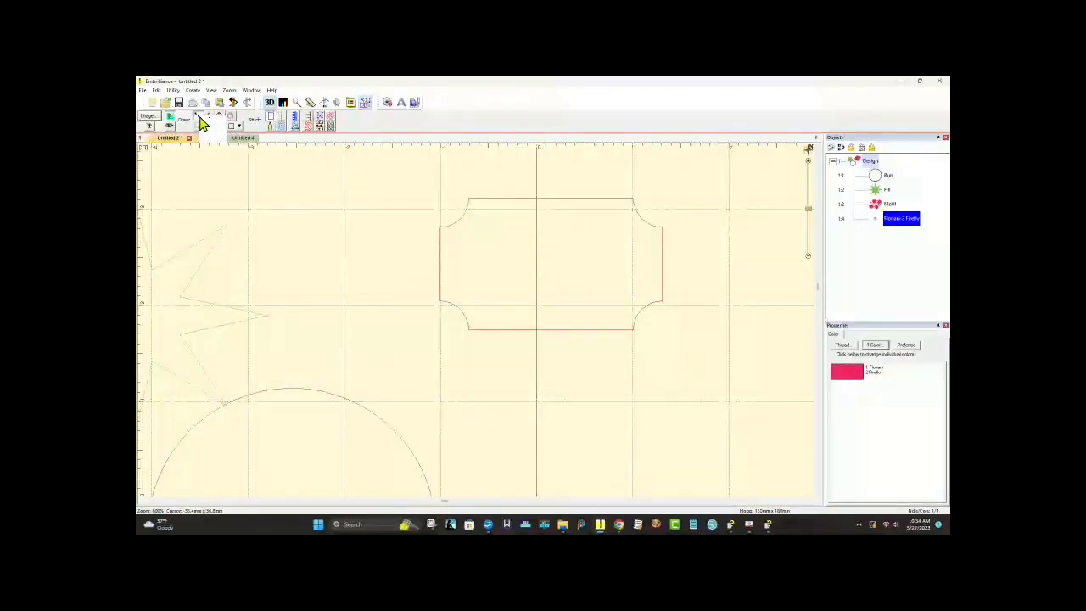
{"action": "left_click", "coordinate": [287, 120]}
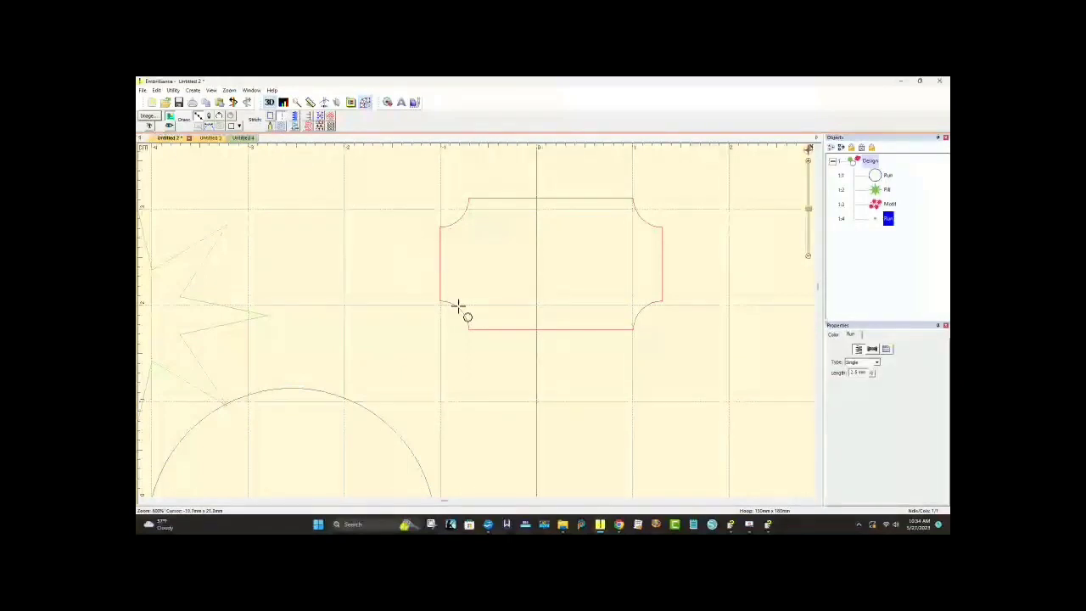
{"action": "left_click", "coordinate": [578, 383]}
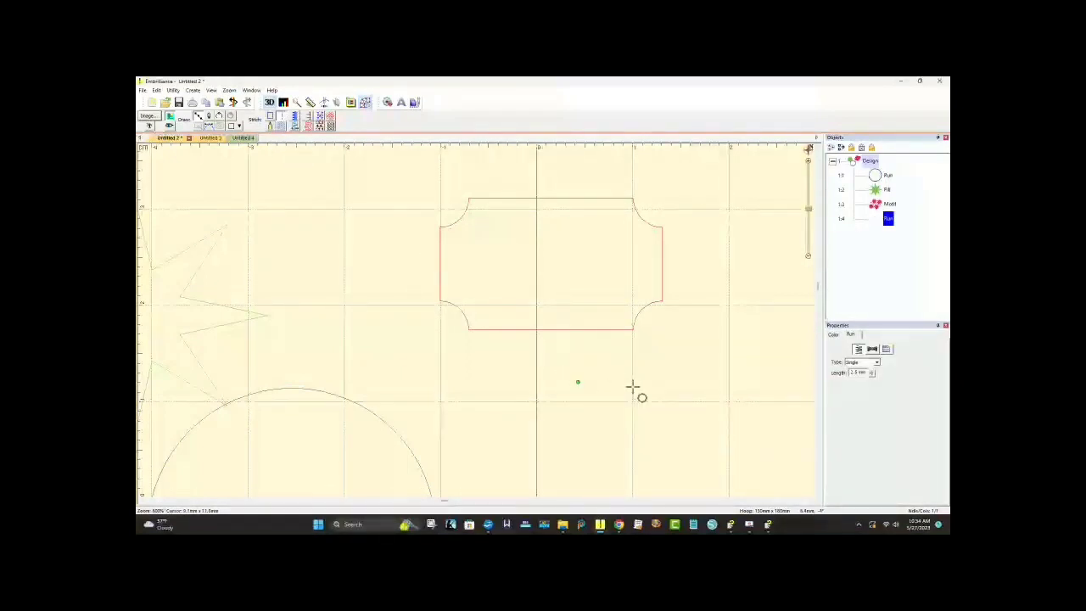
{"action": "left_click", "coordinate": [734, 383]}
{"action": "left_click", "coordinate": [789, 388]}
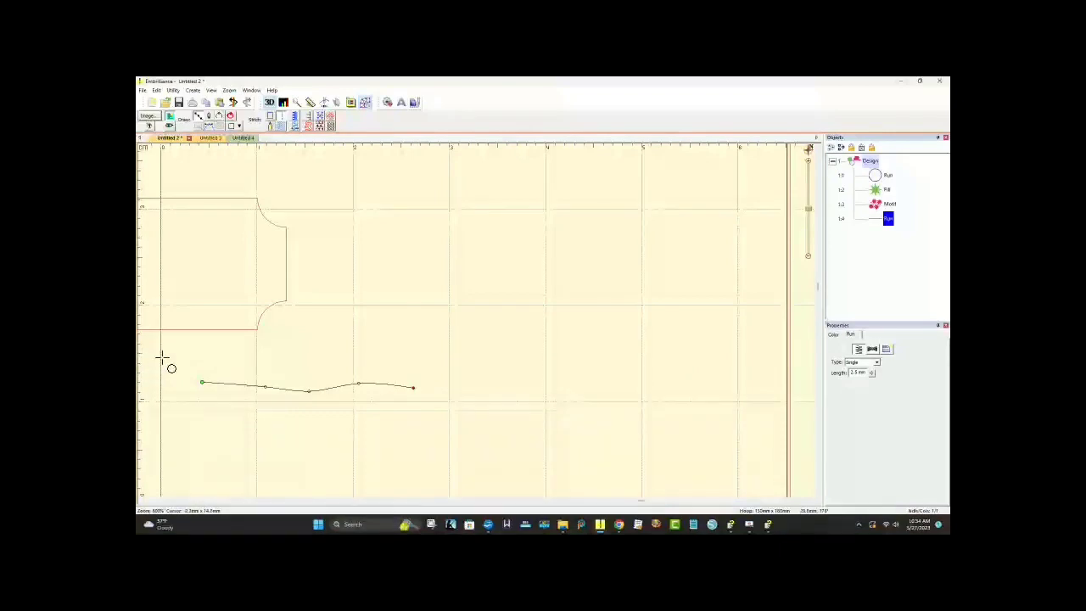
Step: Pan around the page while the run path is still being drawn, and abandon the path
{"action": "scroll", "coordinate": [144, 357], "scroll_direction": "left", "scroll_amount": 10}
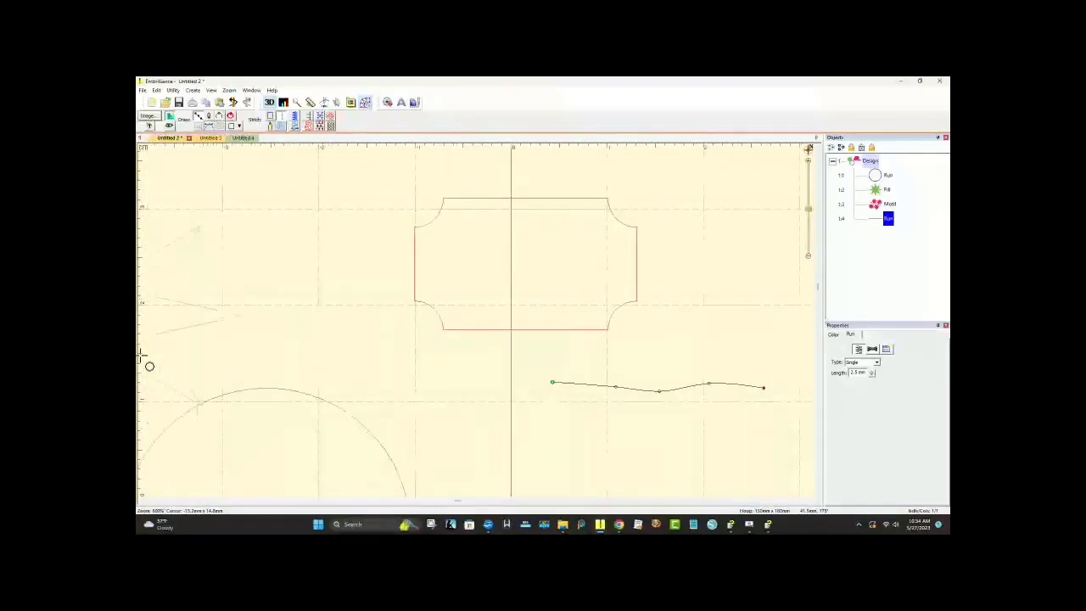
{"action": "scroll", "coordinate": [468, 155], "scroll_direction": "up", "scroll_amount": 8}
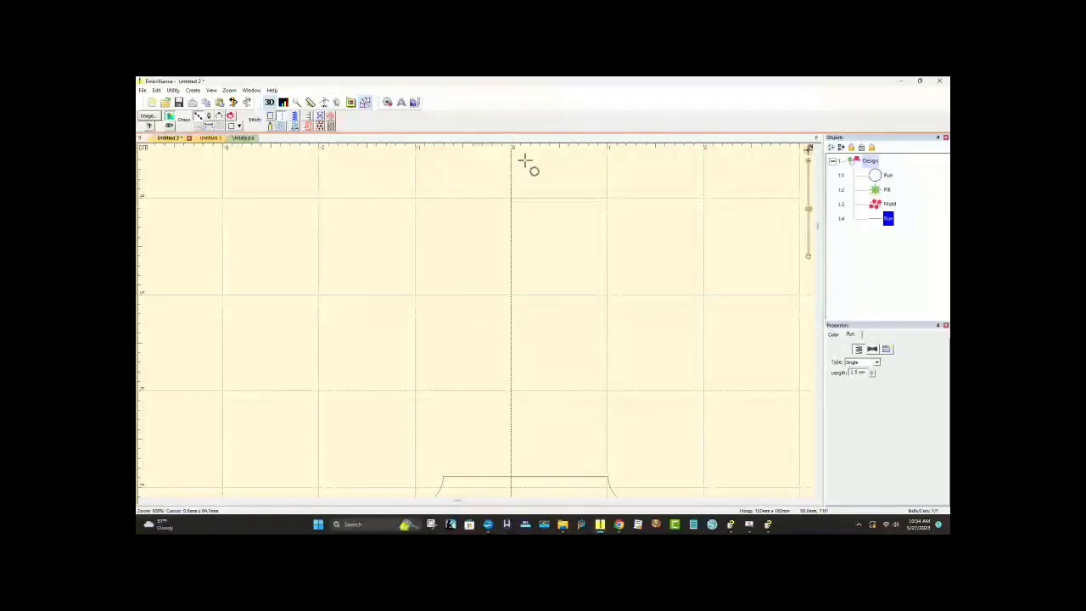
{"action": "scroll", "coordinate": [525, 161], "scroll_direction": "up", "scroll_amount": 2}
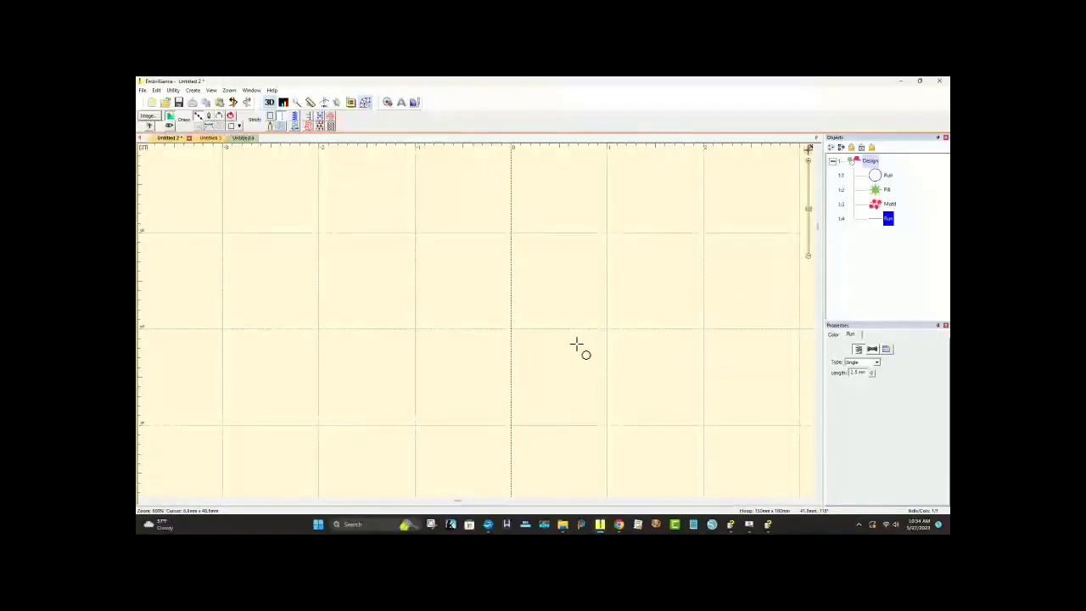
{"action": "left_click_drag", "start_coordinate": [565, 347], "coordinate": [495, 215]}
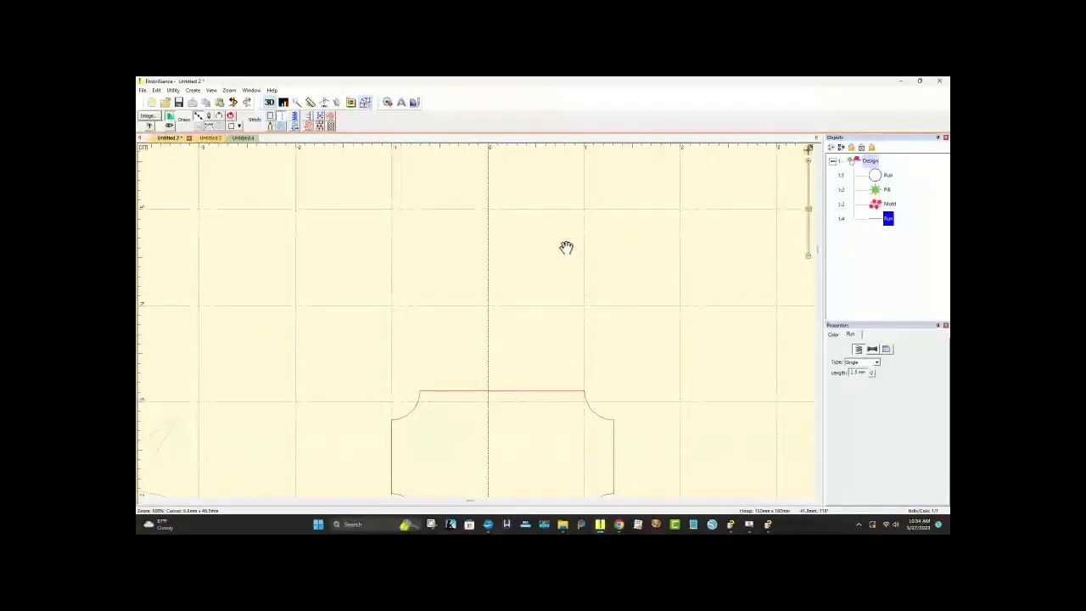
{"action": "left_click_drag", "start_coordinate": [565, 247], "coordinate": [434, 235]}
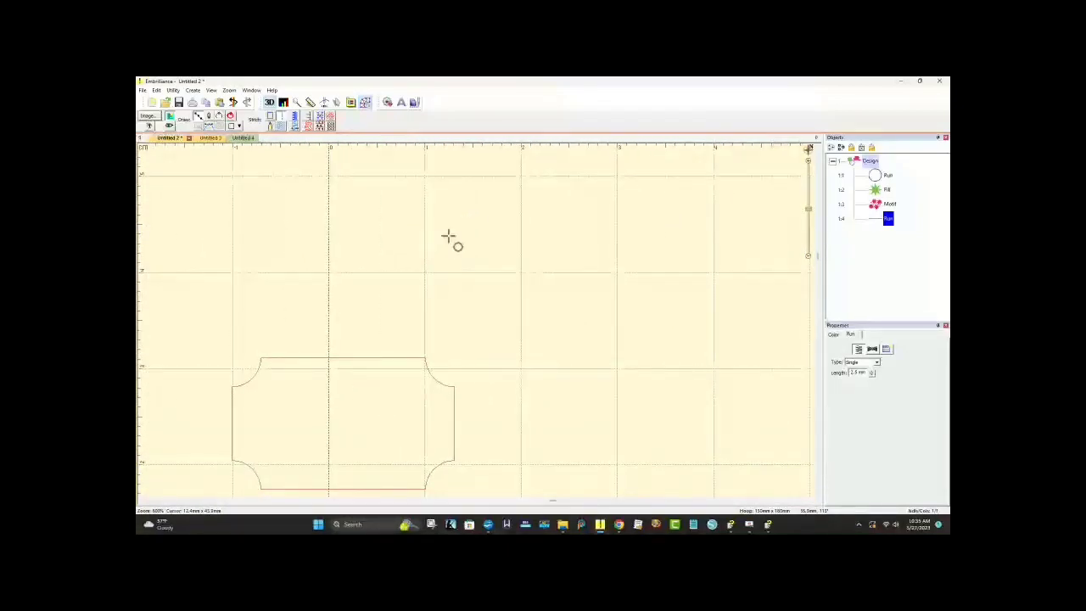
{"action": "left_click_drag", "start_coordinate": [448, 238], "coordinate": [223, 221]}
{"action": "left_click_drag", "start_coordinate": [529, 254], "coordinate": [468, 320]}
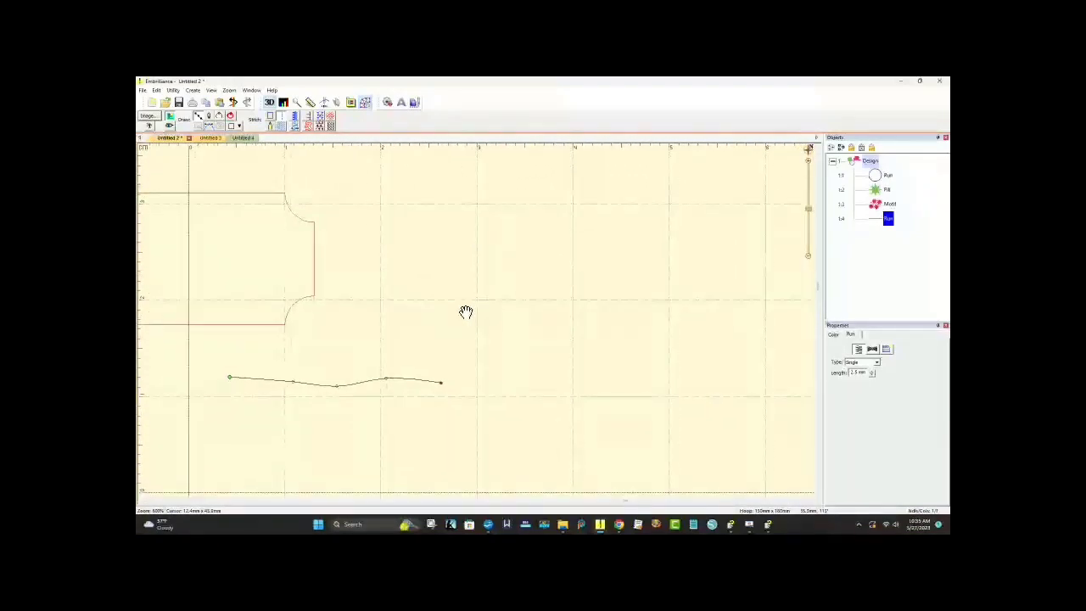
{"action": "left_click", "coordinate": [198, 115]}
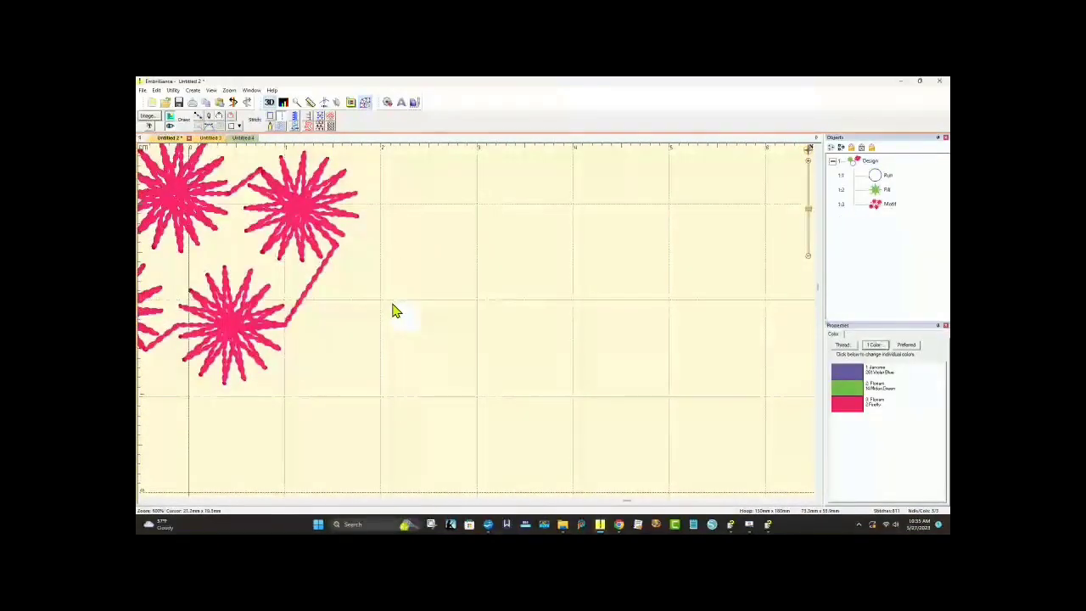
Step: Draw a new, nearly horizontal run stitch path towards the hoop's right edge, beginning below and right of the motif rectangle
{"action": "left_click", "coordinate": [200, 118]}
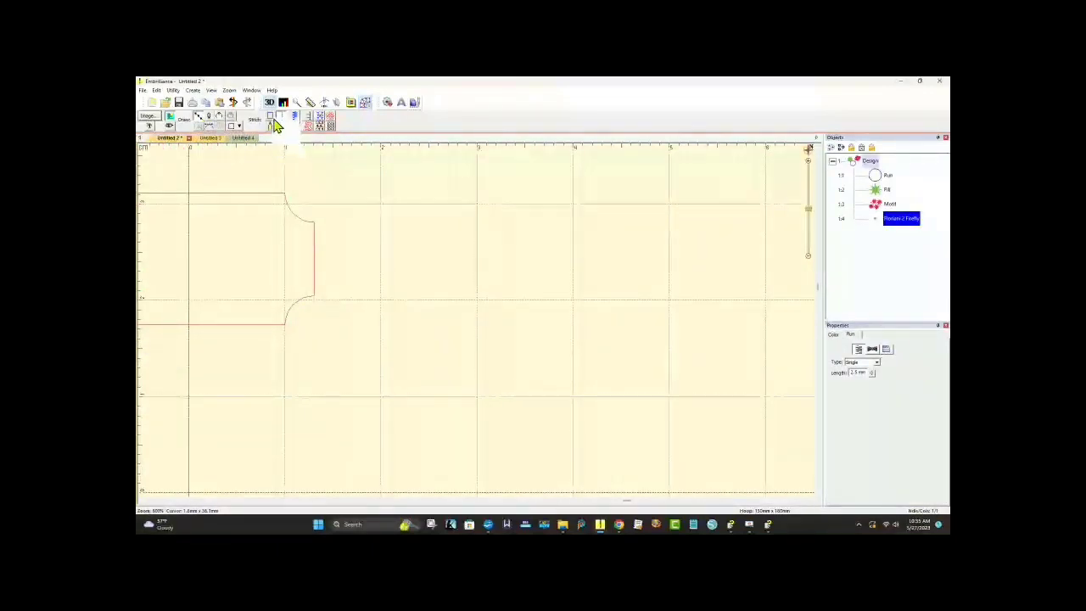
{"action": "left_click", "coordinate": [435, 357]}
{"action": "left_click", "coordinate": [491, 363]}
{"action": "left_click", "coordinate": [556, 368]}
{"action": "left_click", "coordinate": [620, 368]}
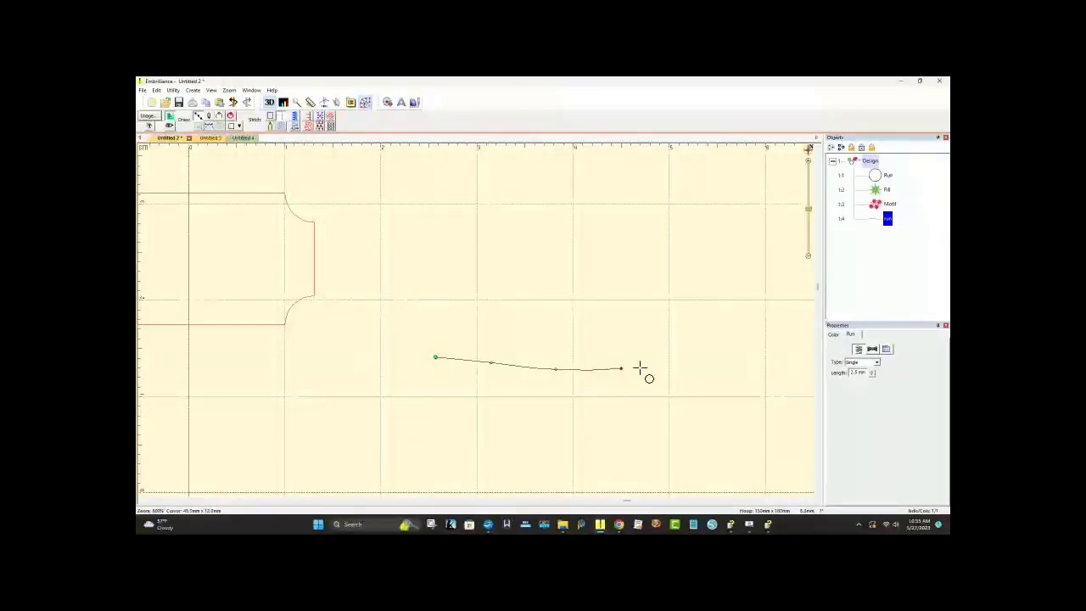
{"action": "left_click", "coordinate": [671, 368]}
{"action": "left_click", "coordinate": [744, 369]}
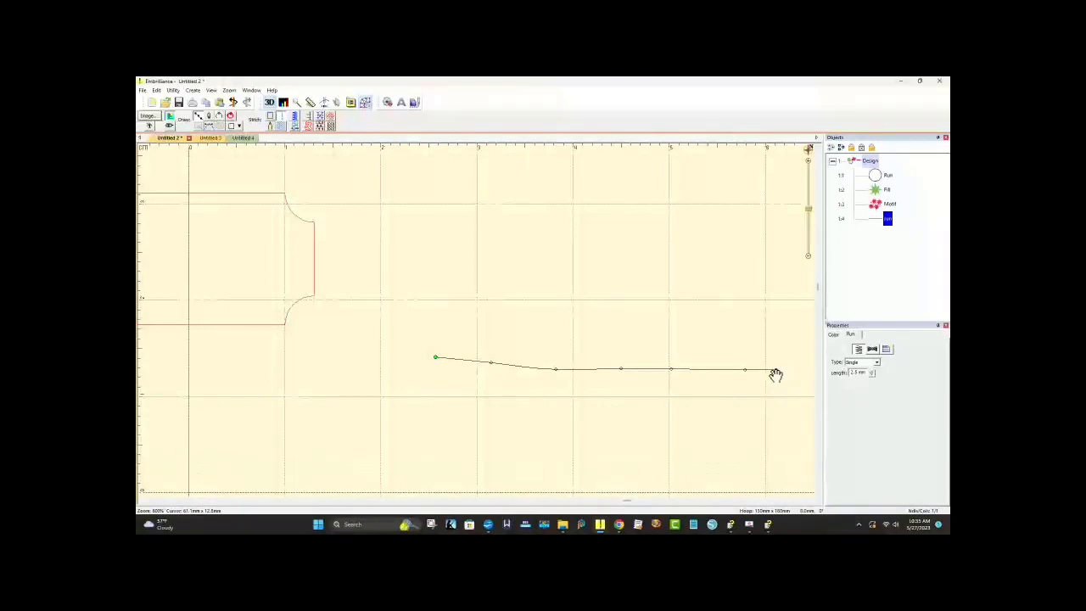
Step: Extend the run path past the hoop's right edge and curve it upward and back towards the hoop
{"action": "left_click_drag", "start_coordinate": [773, 373], "coordinate": [406, 357]}
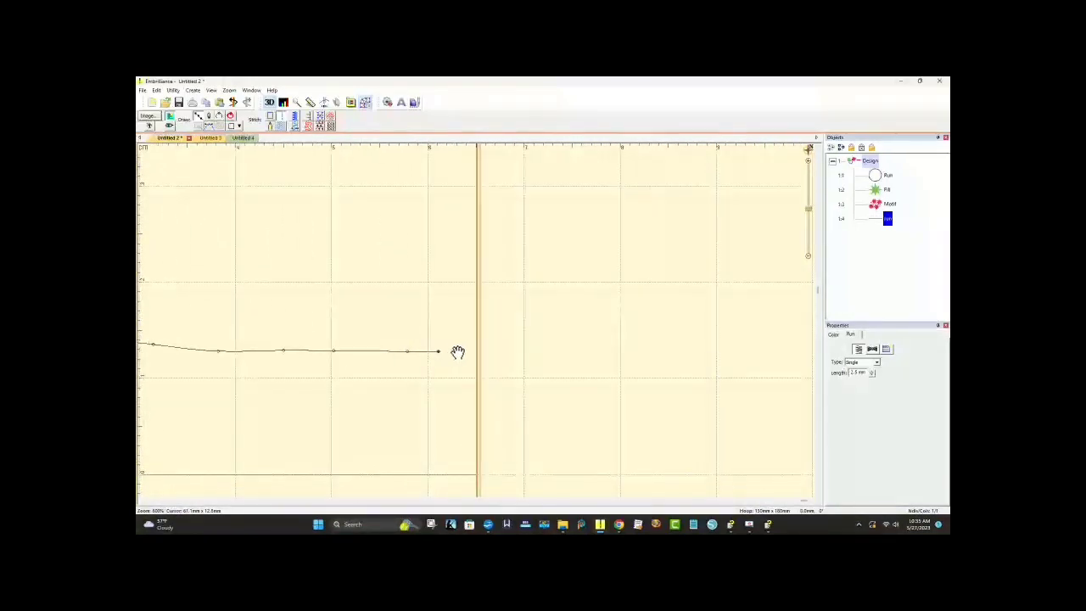
{"action": "left_click", "coordinate": [515, 352]}
{"action": "left_click", "coordinate": [578, 343]}
{"action": "left_click", "coordinate": [554, 302]}
{"action": "left_click", "coordinate": [527, 275]}
{"action": "left_click", "coordinate": [495, 268]}
{"action": "left_click", "coordinate": [449, 269]}
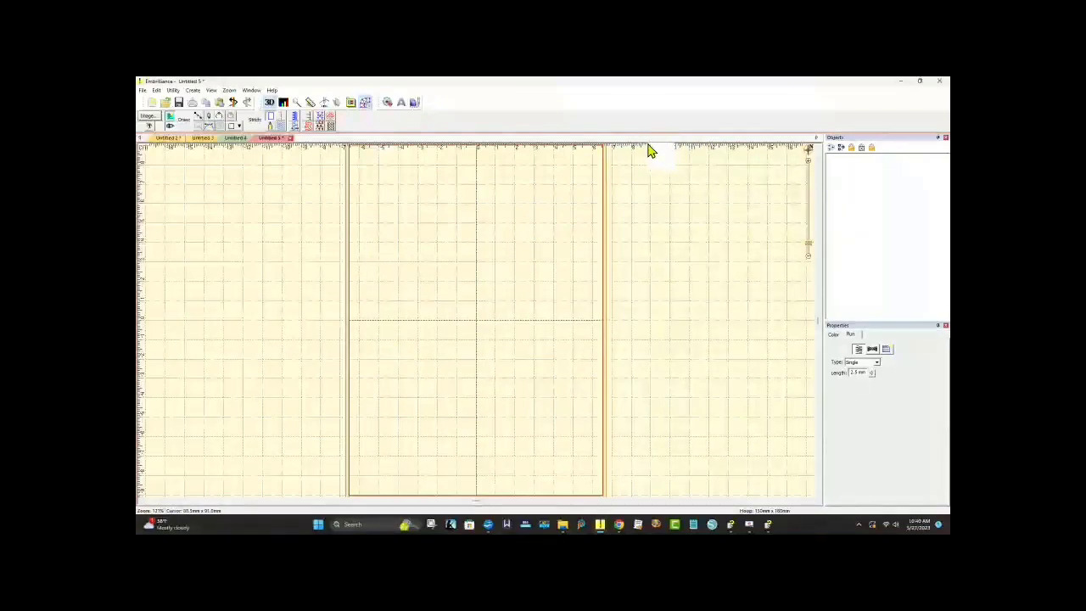
Step: Place a horizontal and a vertical guide line on the blank page, and remove both by returning them to the rulers
{"action": "left_click_drag", "start_coordinate": [625, 155], "coordinate": [563, 247]}
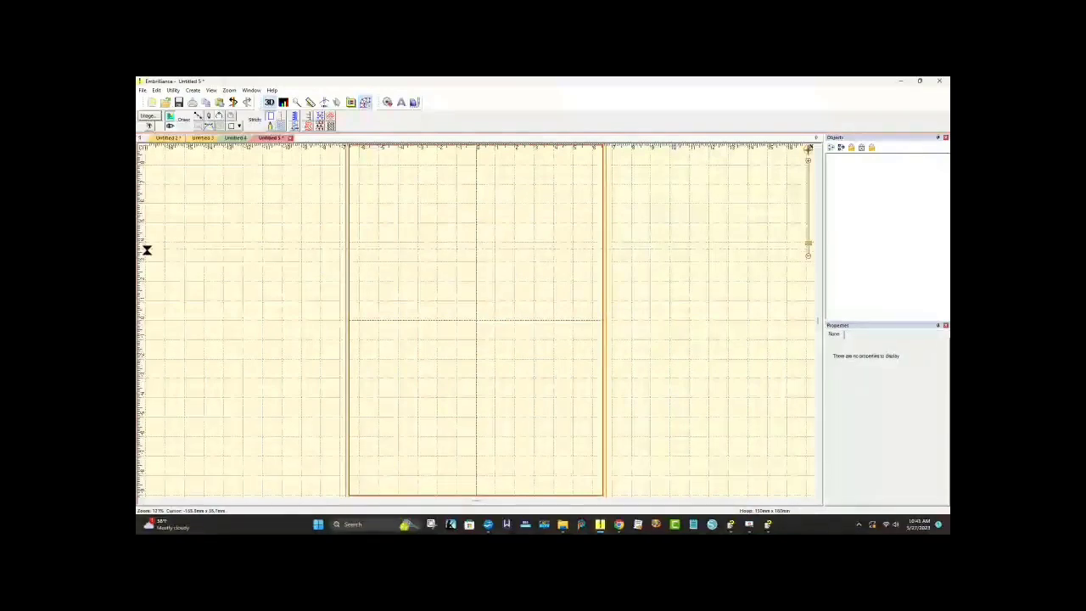
{"action": "left_click_drag", "start_coordinate": [142, 271], "coordinate": [503, 283]}
{"action": "left_click_drag", "start_coordinate": [666, 248], "coordinate": [656, 146]}
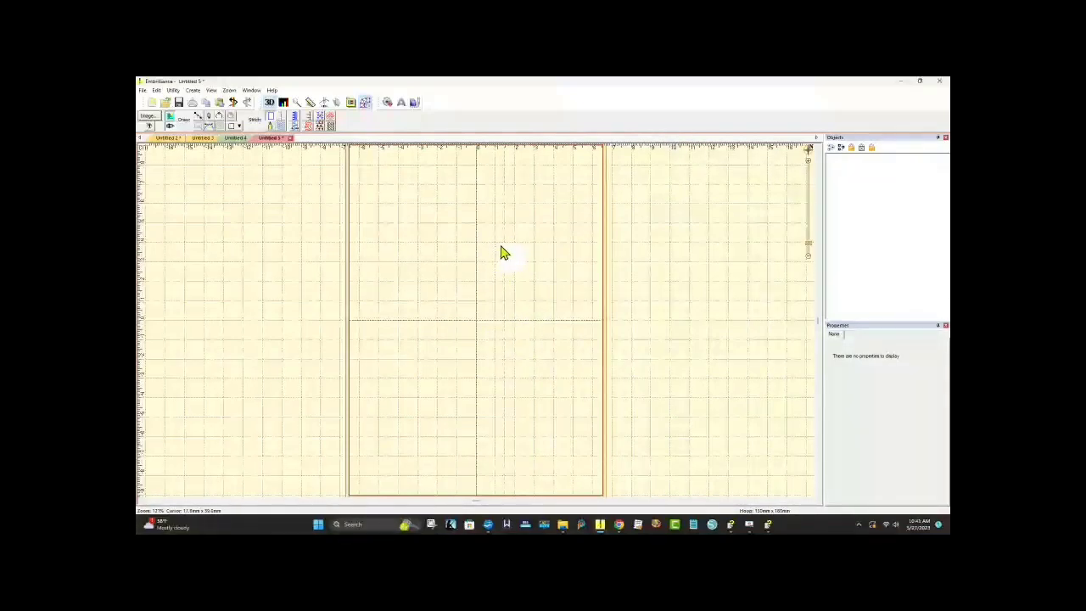
{"action": "left_click_drag", "start_coordinate": [503, 252], "coordinate": [140, 270]}
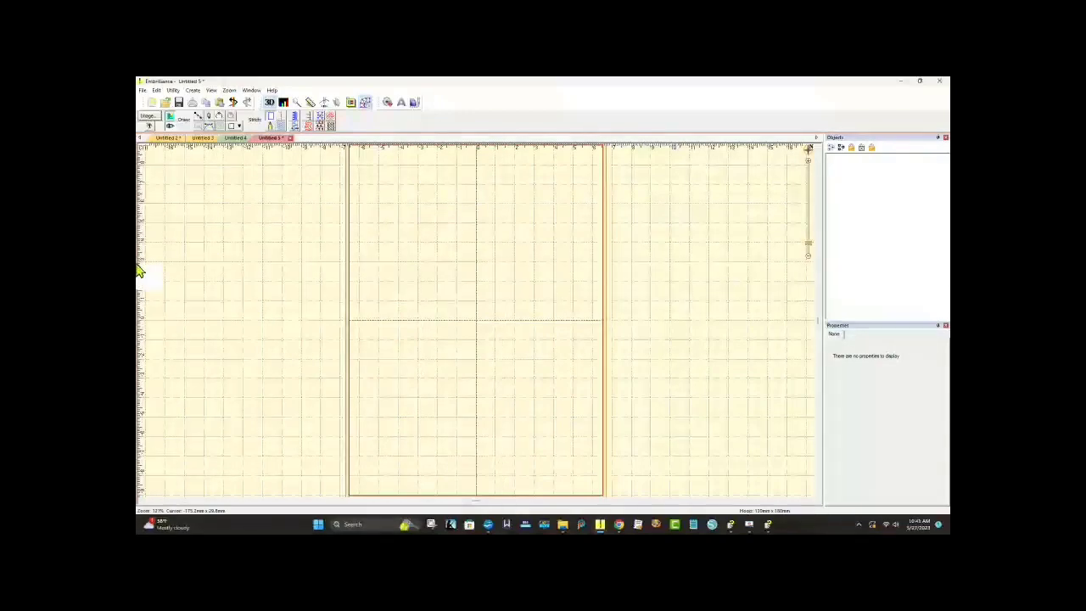
Step: Import the image "Embrilliance SA 1 Class 1" and move it into the upper half of the hoop
{"action": "left_click", "coordinate": [150, 123]}
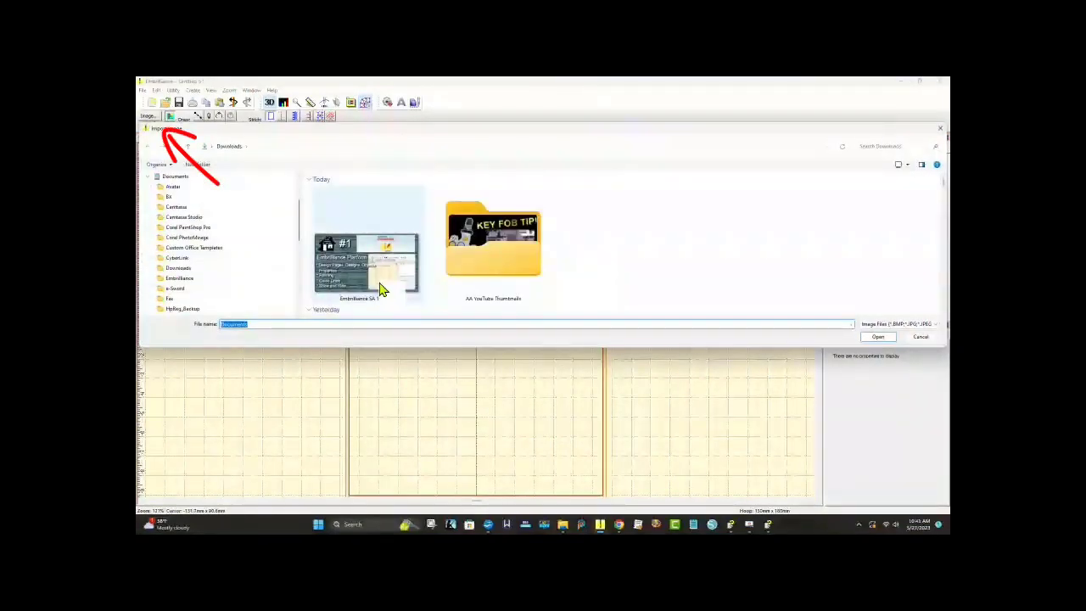
{"action": "left_click", "coordinate": [376, 285]}
{"action": "left_click", "coordinate": [877, 338]}
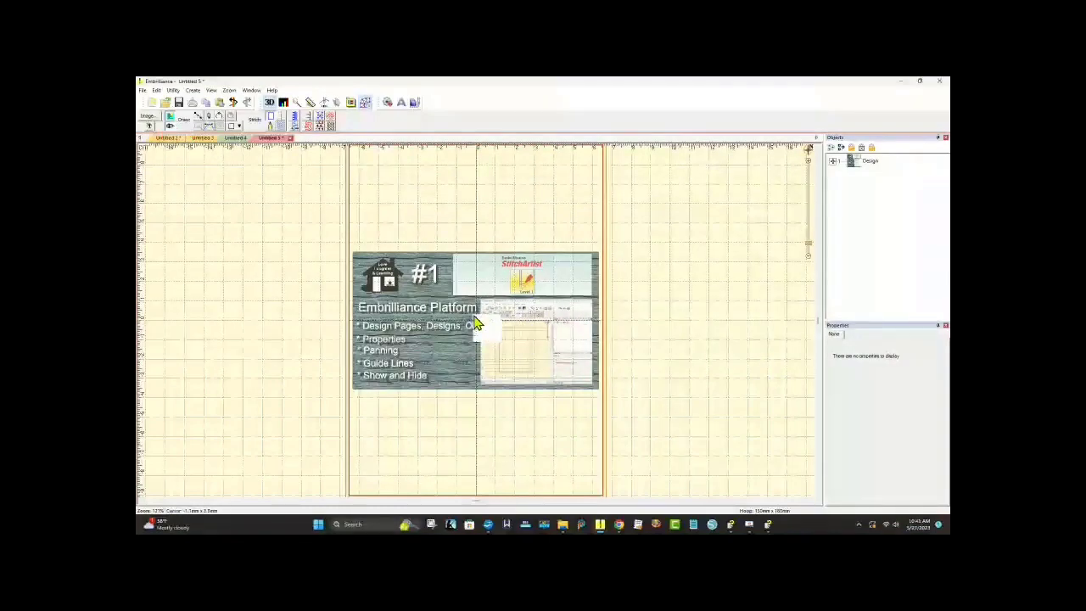
{"action": "left_click", "coordinate": [498, 283]}
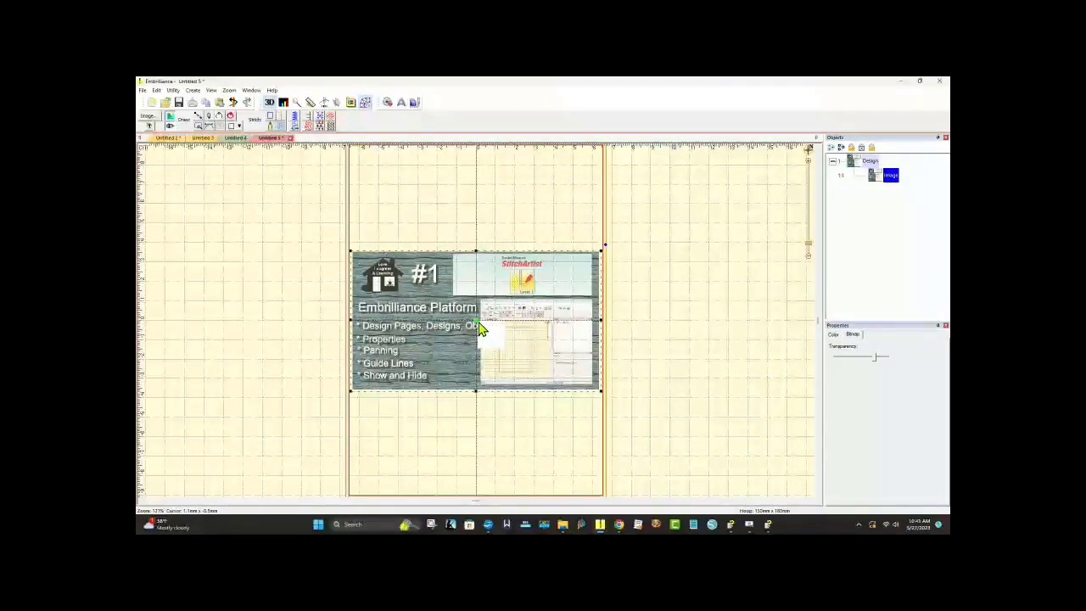
{"action": "mouse_move", "coordinate": [479, 327]}
{"action": "left_mouse_down"}
{"action": "mouse_move", "coordinate": [466, 255]}
{"action": "mouse_move", "coordinate": [499, 245]}
{"action": "mouse_move", "coordinate": [560, 251]}
{"action": "mouse_move", "coordinate": [274, 286]}
{"action": "mouse_move", "coordinate": [427, 281]}
{"action": "mouse_move", "coordinate": [427, 252]}
{"action": "mouse_move", "coordinate": [468, 249]}
{"action": "left_mouse_up"}
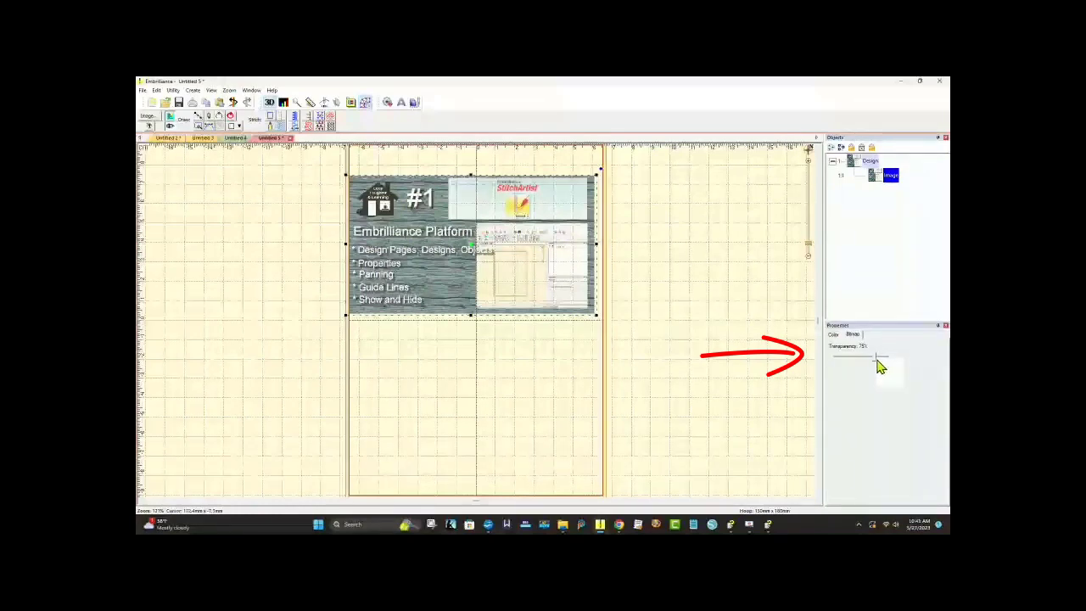
Step: Try the image's transparency at 0% and 100%, and delete the image from the page
{"action": "left_click_drag", "start_coordinate": [878, 364], "coordinate": [810, 367]}
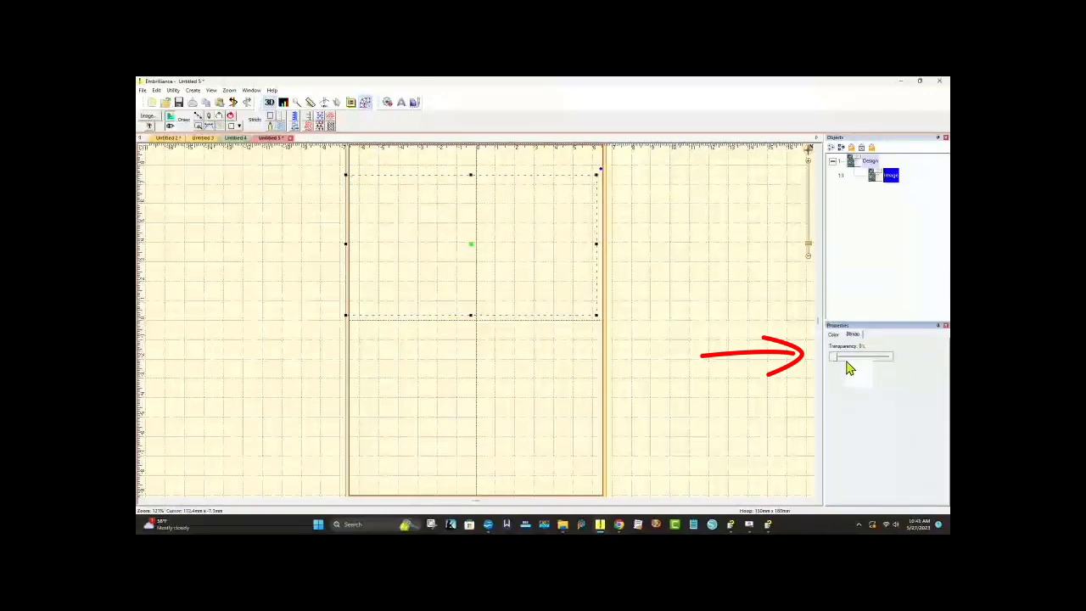
{"action": "left_click_drag", "start_coordinate": [855, 367], "coordinate": [902, 364]}
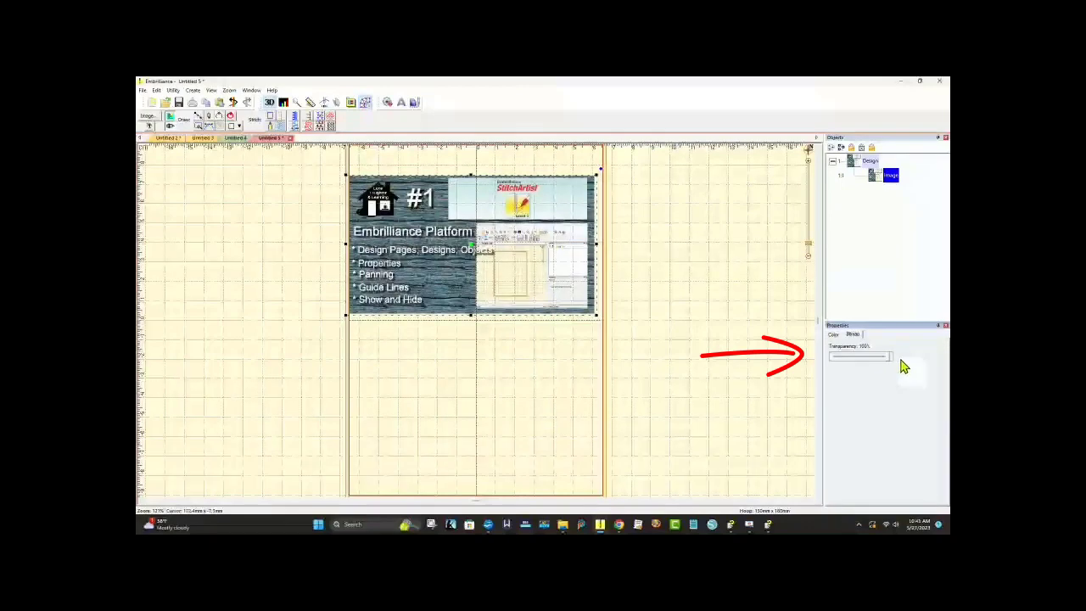
{"action": "left_click", "coordinate": [601, 216]}
{"action": "left_click", "coordinate": [504, 246]}
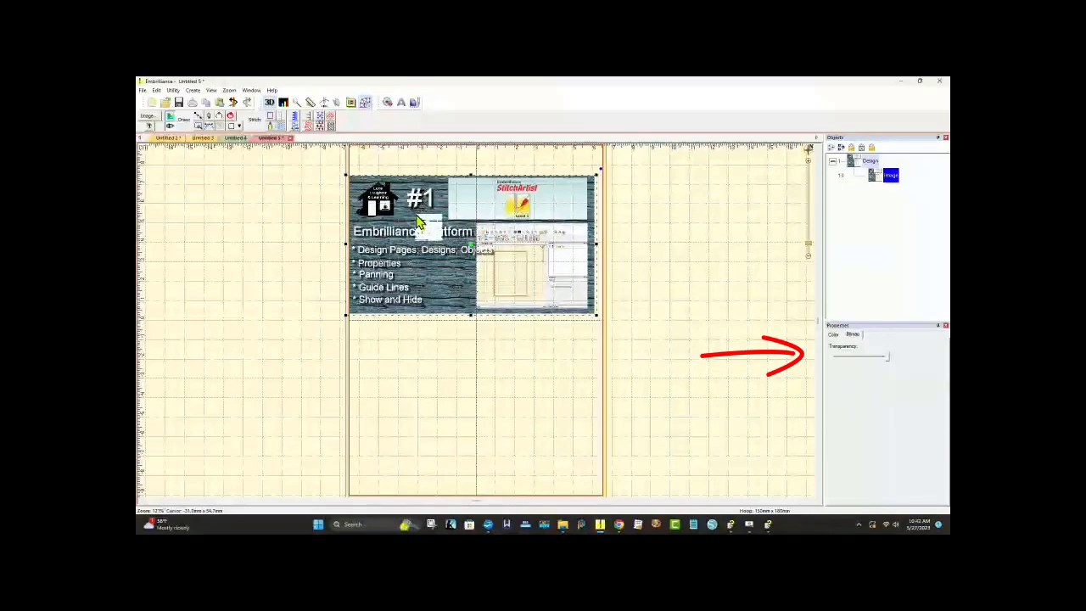
{"action": "key", "text": "Delete"}
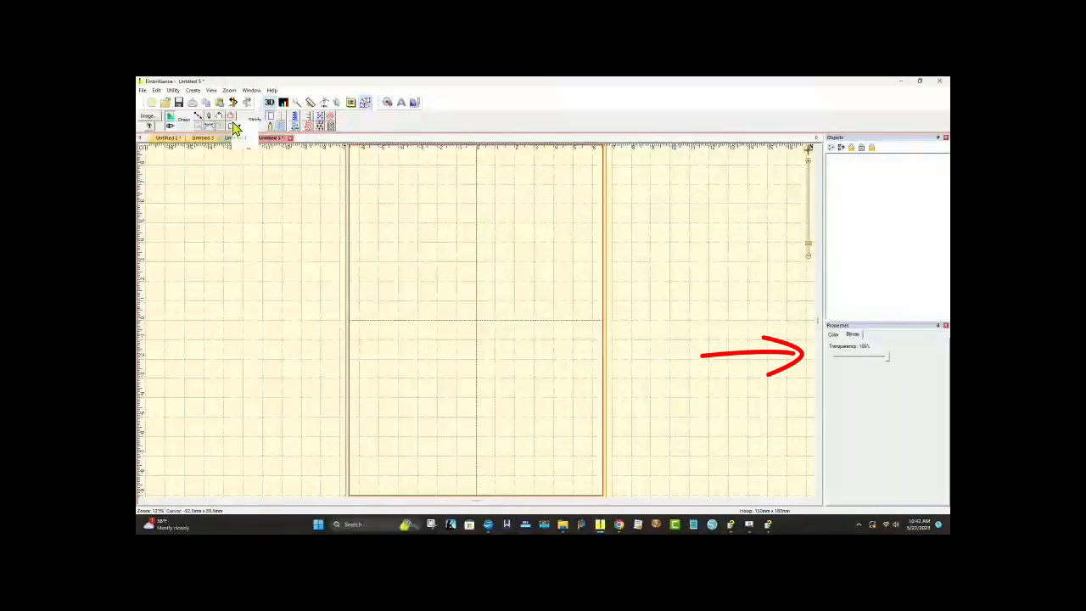
Step: Turn off image display, import "Embrilliance SA 1 Class 1" again, and expand the design in the object list
{"action": "left_click", "coordinate": [173, 122]}
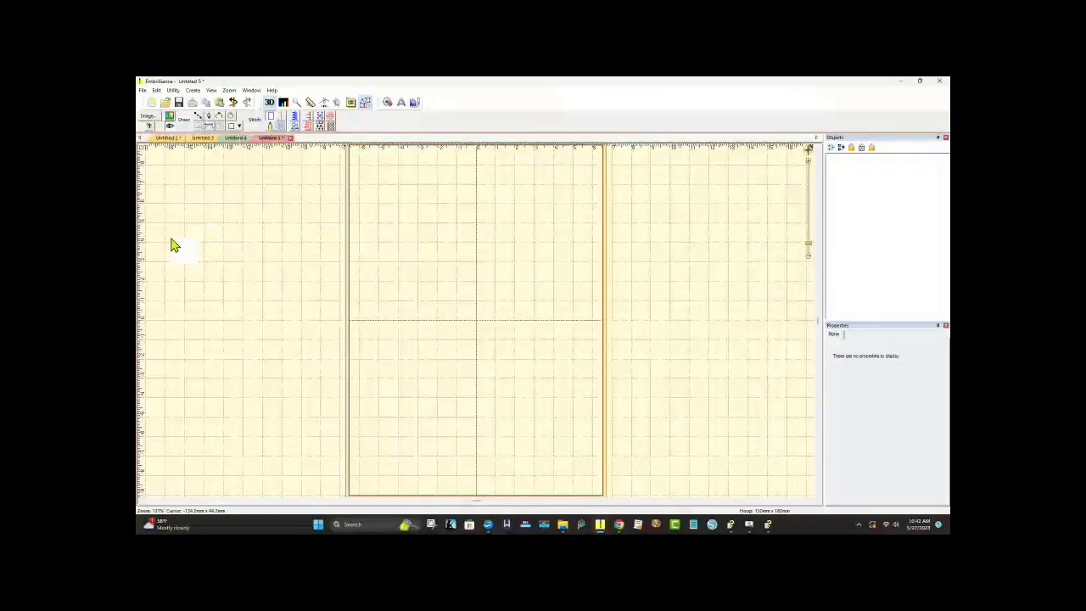
{"action": "left_click", "coordinate": [148, 123]}
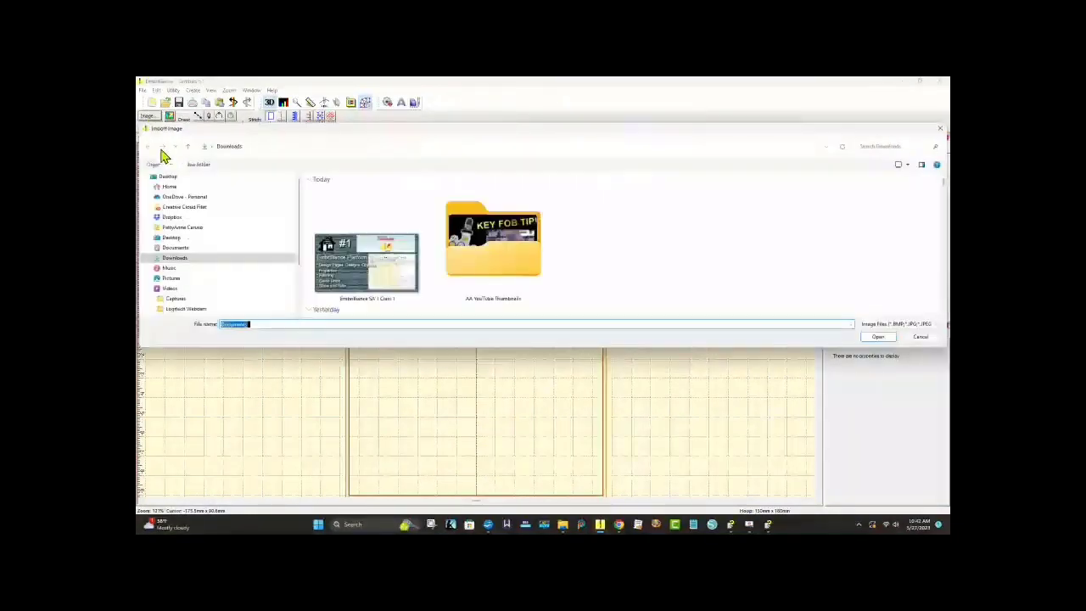
{"action": "left_click", "coordinate": [365, 258]}
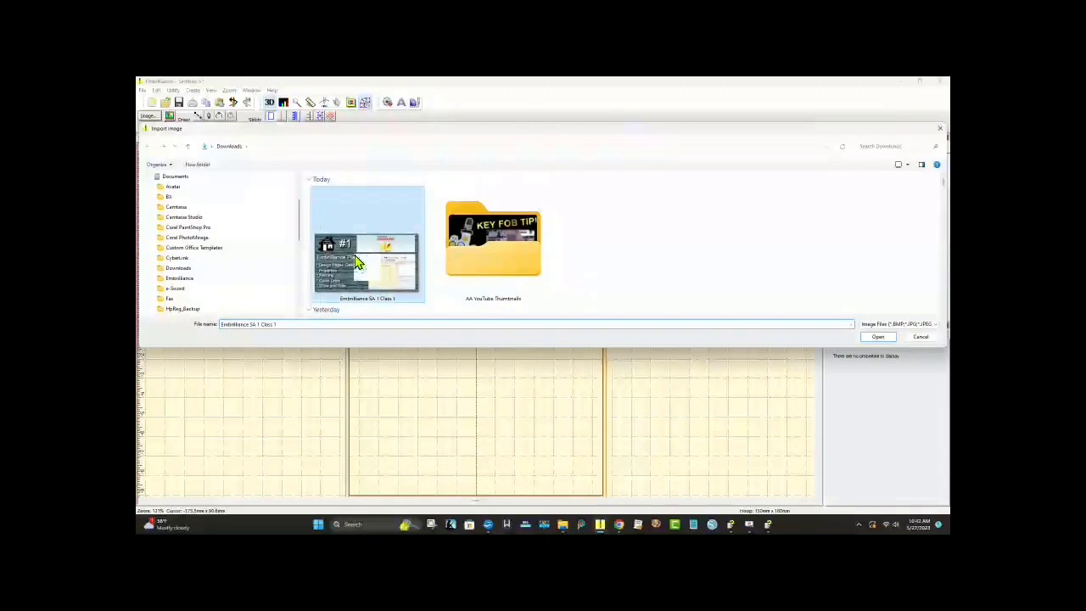
{"action": "left_click", "coordinate": [882, 338]}
{"action": "left_click", "coordinate": [833, 161]}
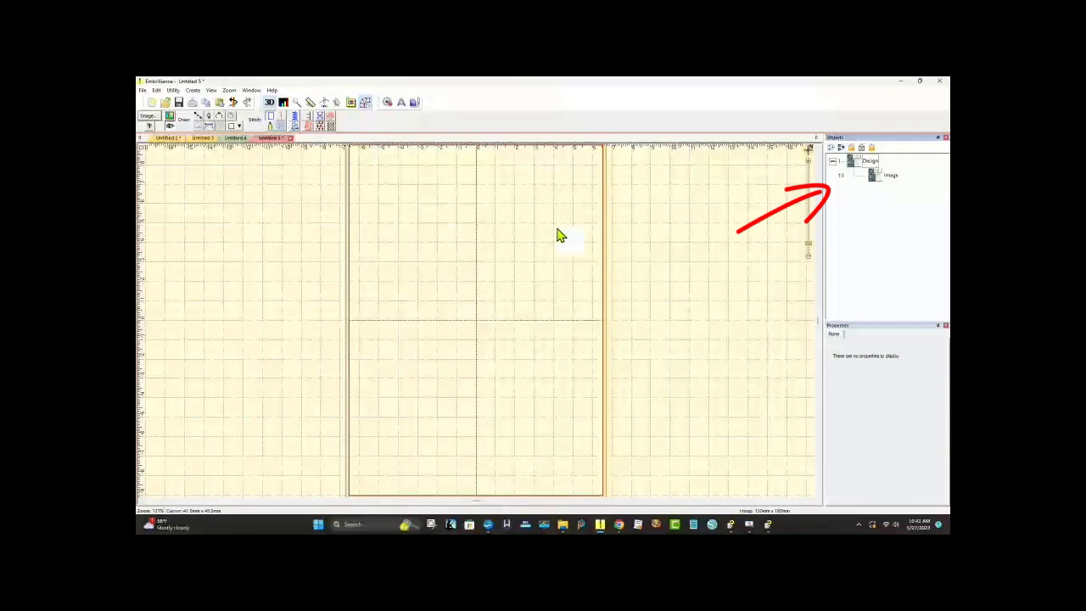
Step: Turn off the stitch display and add a new object to the design with the Run stitch type
{"action": "left_click", "coordinate": [173, 123]}
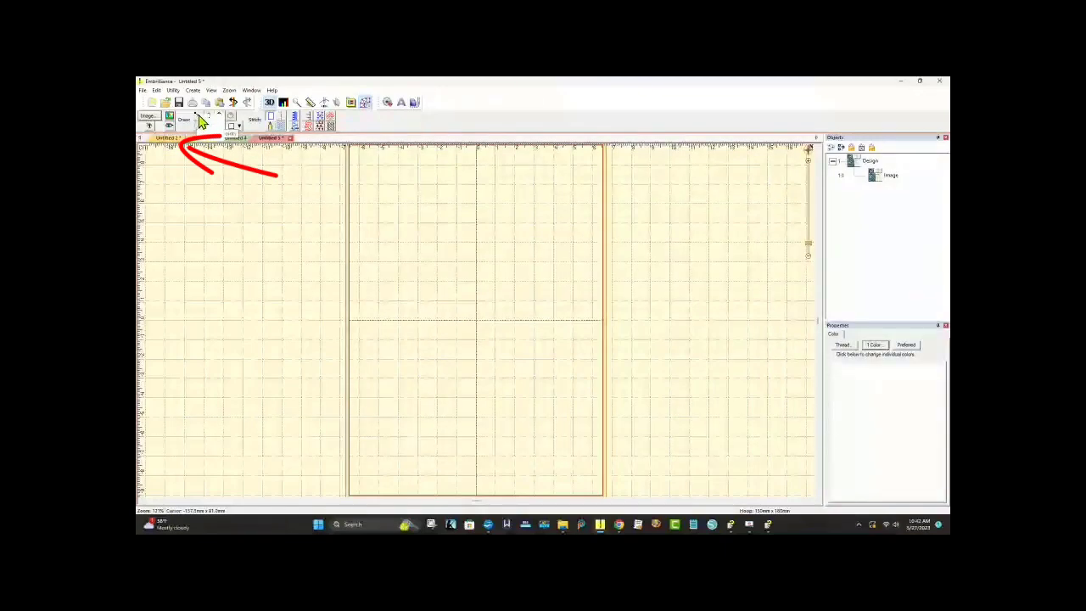
{"action": "left_click", "coordinate": [198, 116]}
{"action": "left_click", "coordinate": [200, 117]}
{"action": "left_click", "coordinate": [198, 116]}
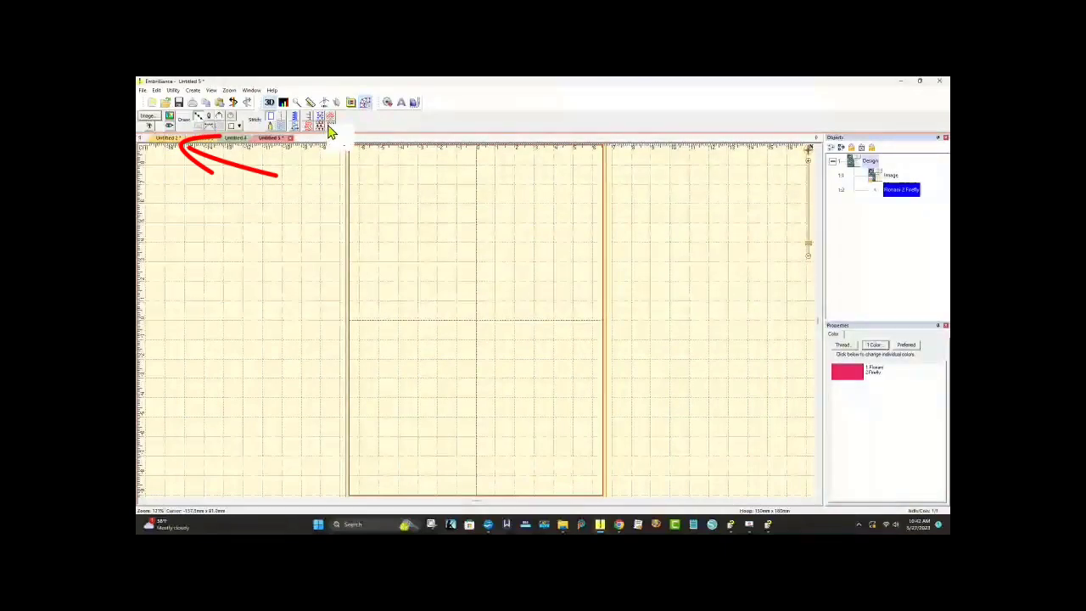
{"action": "left_click", "coordinate": [281, 118]}
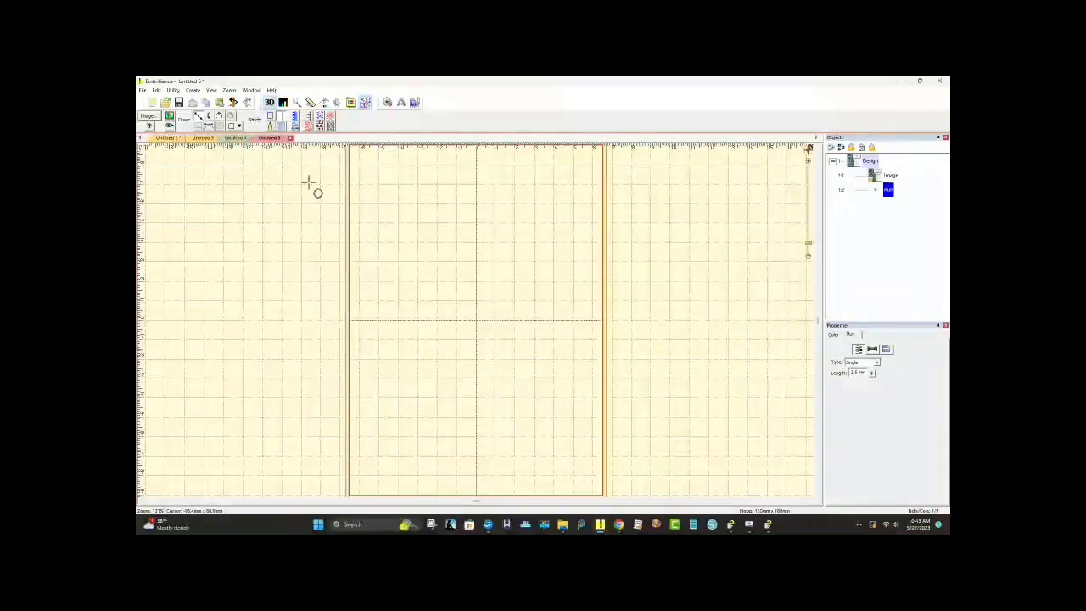
Step: Draw a closed curved run path about 53 mm wide with an inward notch in the hoop's upper-left quarter, and deselect it
{"action": "left_click", "coordinate": [360, 230]}
{"action": "right_click", "coordinate": [387, 210]}
{"action": "left_click", "coordinate": [426, 227]}
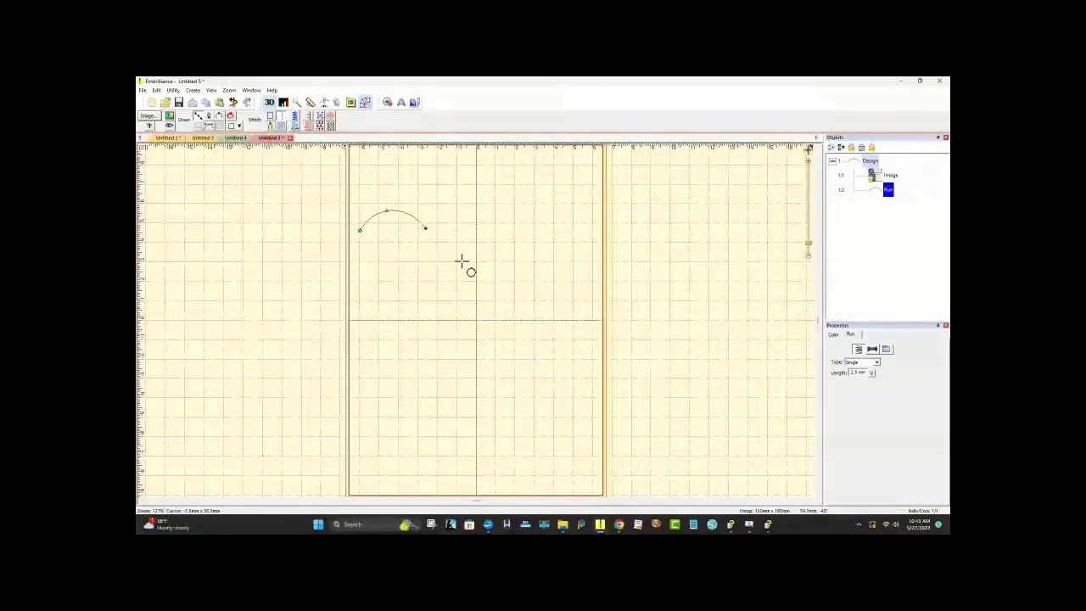
{"action": "right_click", "coordinate": [462, 262]}
{"action": "right_click", "coordinate": [440, 283]}
{"action": "right_click", "coordinate": [397, 292]}
{"action": "right_click", "coordinate": [374, 271]}
{"action": "right_click", "coordinate": [400, 262]}
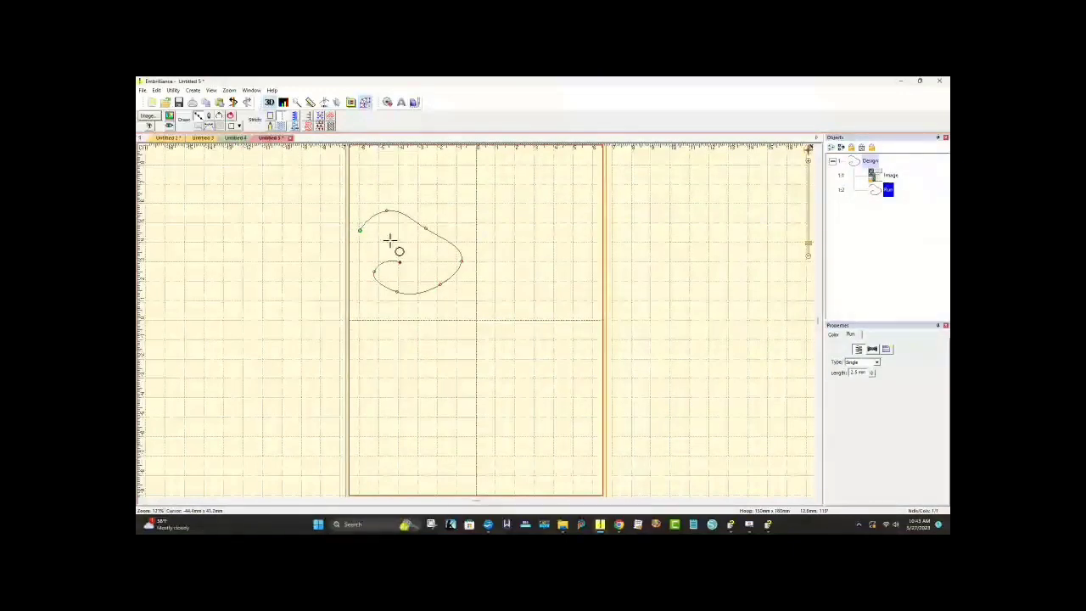
{"action": "right_click", "coordinate": [390, 240]}
{"action": "right_click", "coordinate": [379, 242]}
{"action": "left_click", "coordinate": [363, 249]}
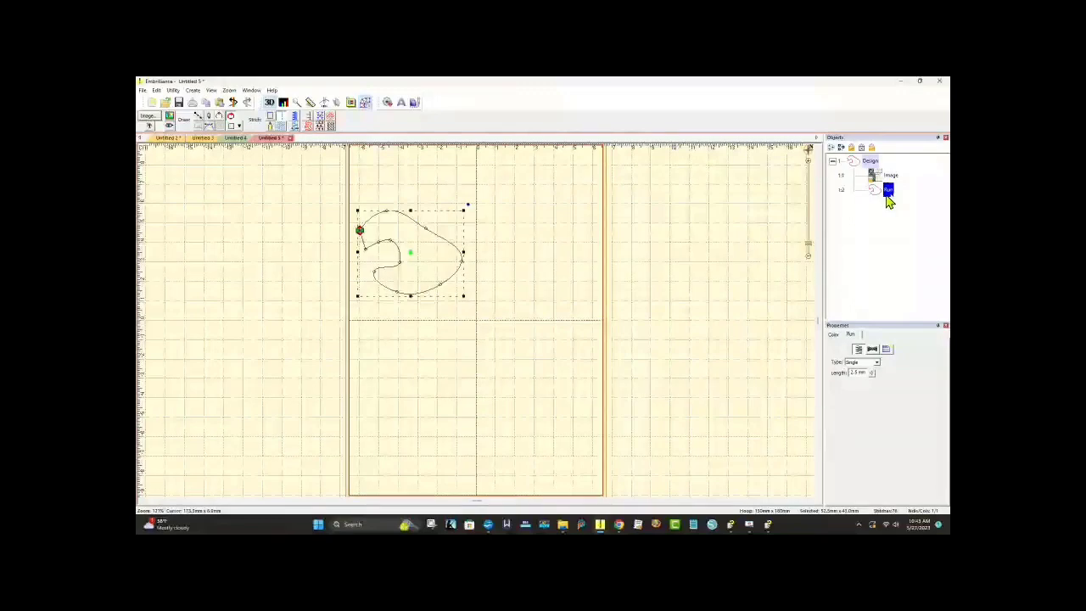
{"action": "left_click", "coordinate": [532, 291]}
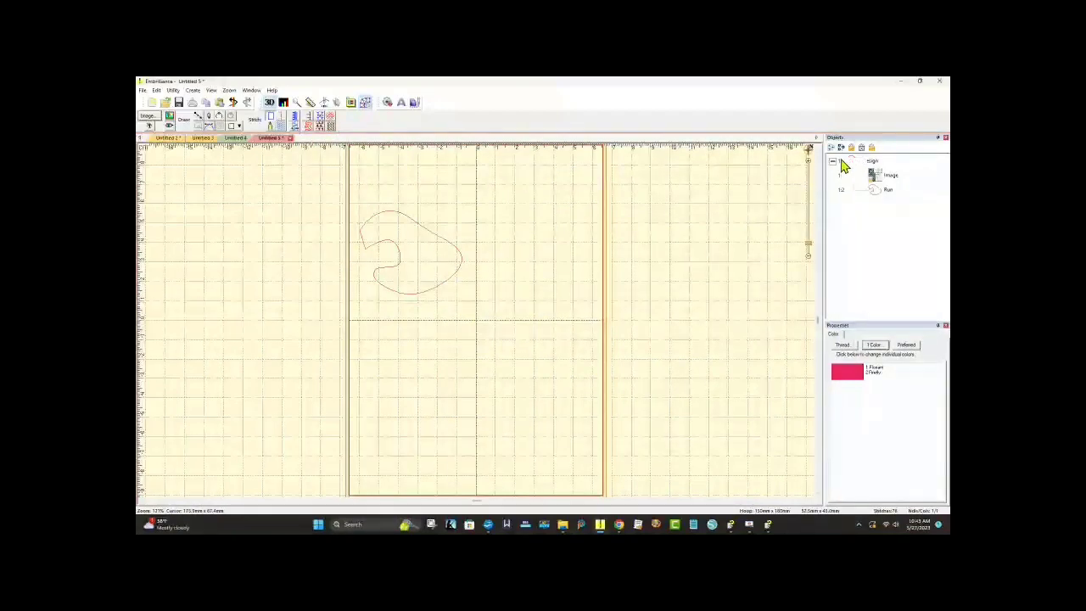
Step: Inspect the upper curve of the run path up close and turn the stitch display back on
{"action": "left_click", "coordinate": [307, 107]}
{"action": "left_click_drag", "start_coordinate": [359, 204], "coordinate": [439, 240]}
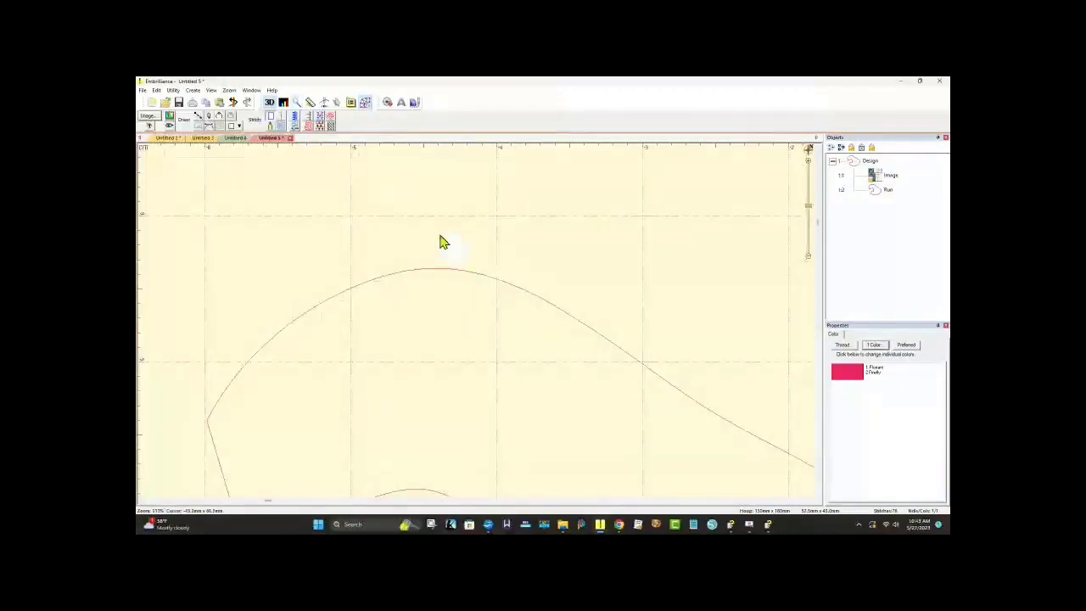
{"action": "left_click", "coordinate": [493, 287]}
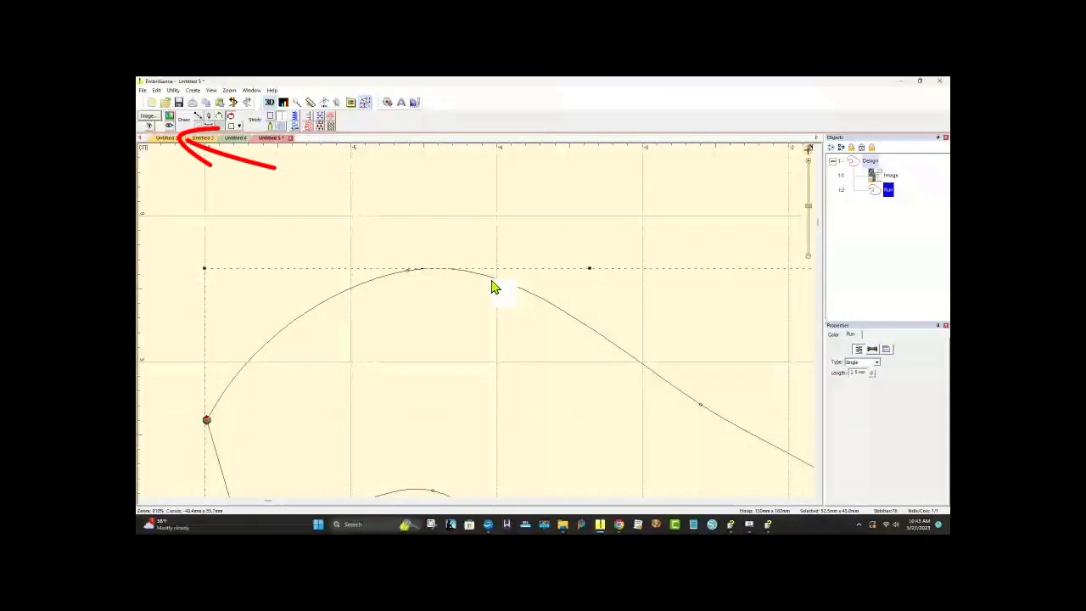
{"action": "left_click", "coordinate": [171, 127]}
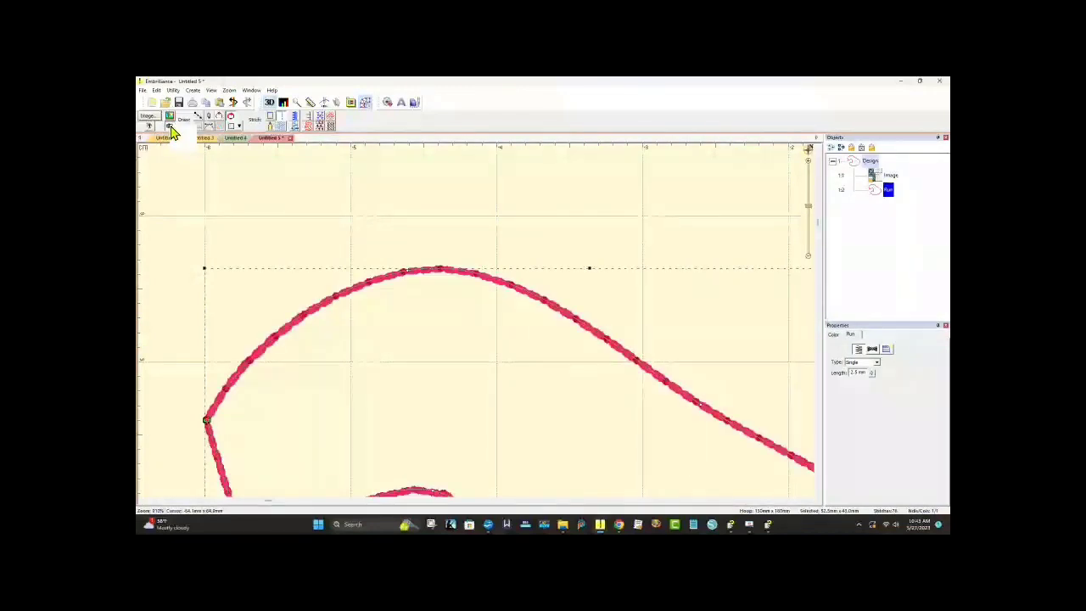
{"action": "scroll", "coordinate": [572, 233], "scroll_direction": "down", "scroll_amount": 3}
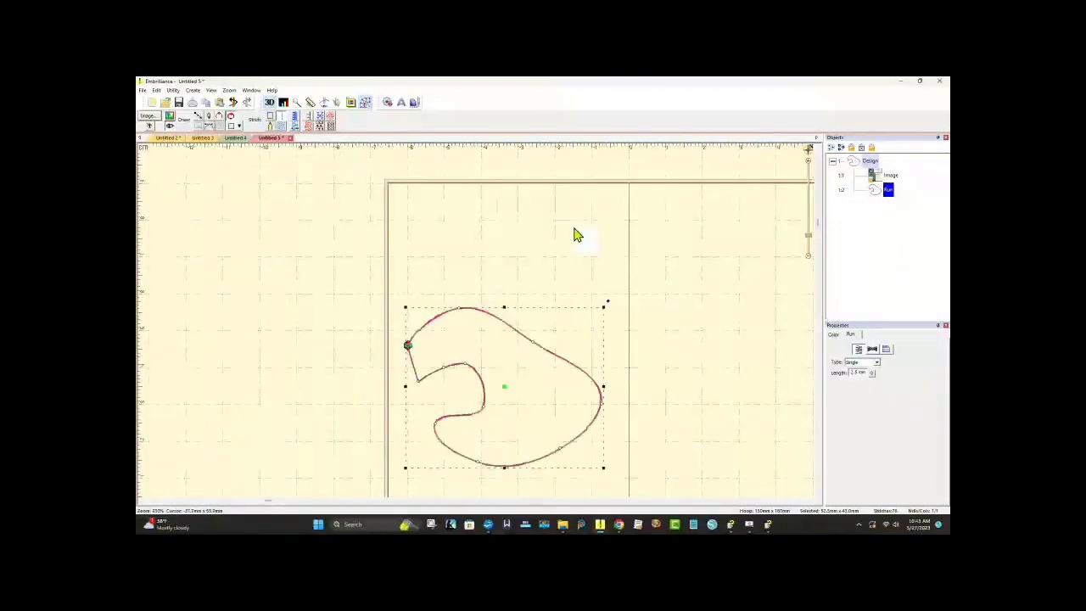
{"action": "left_click", "coordinate": [562, 248]}
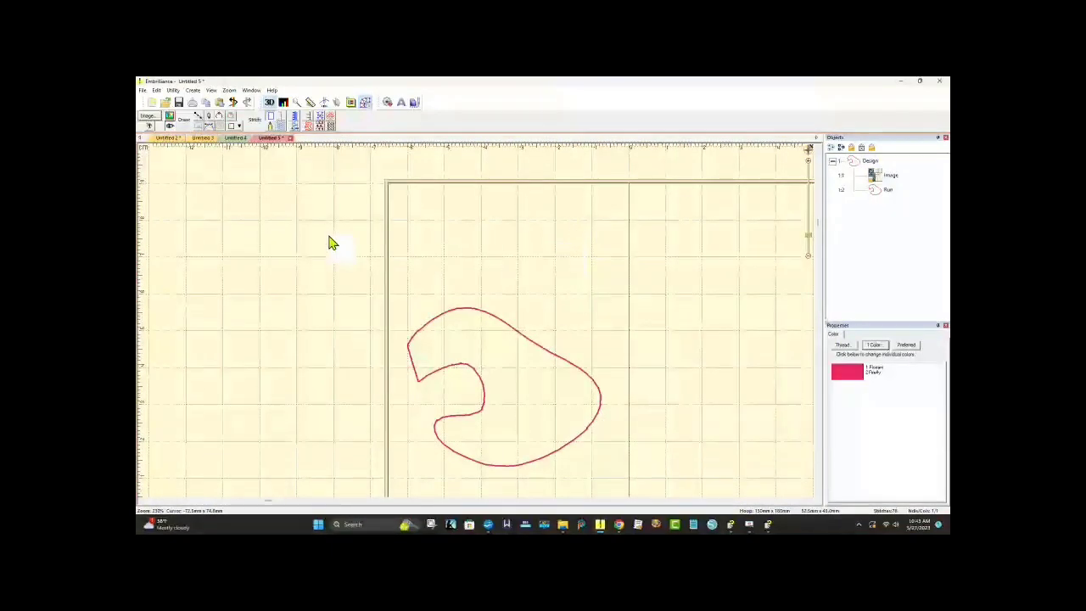
Step: Import the image "Embrilliance SA 1 Class 1" a second time and turn the image display back on
{"action": "left_click", "coordinate": [148, 115]}
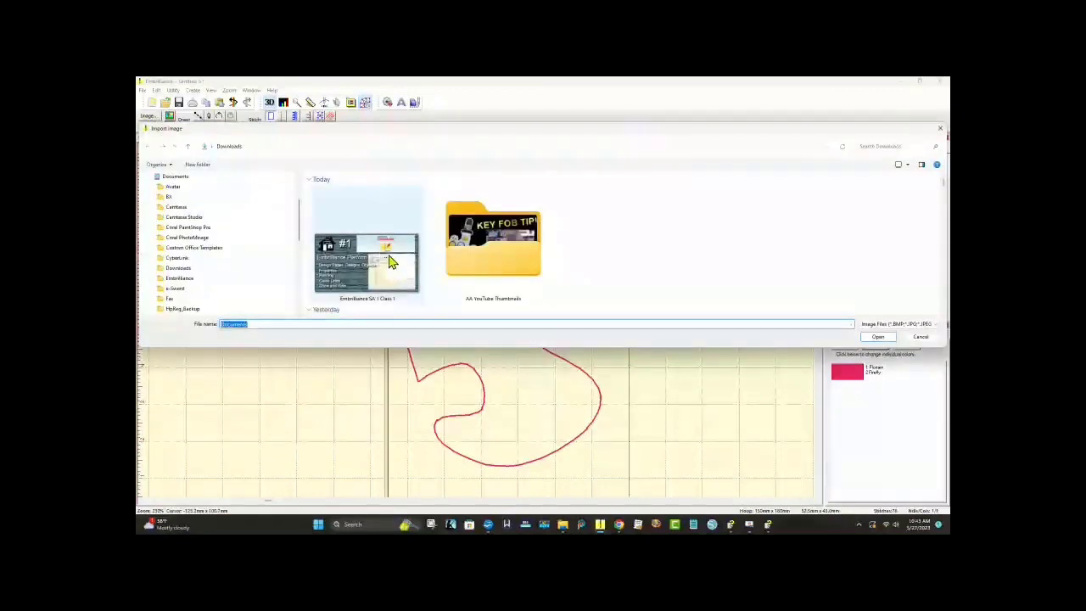
{"action": "left_click", "coordinate": [876, 337]}
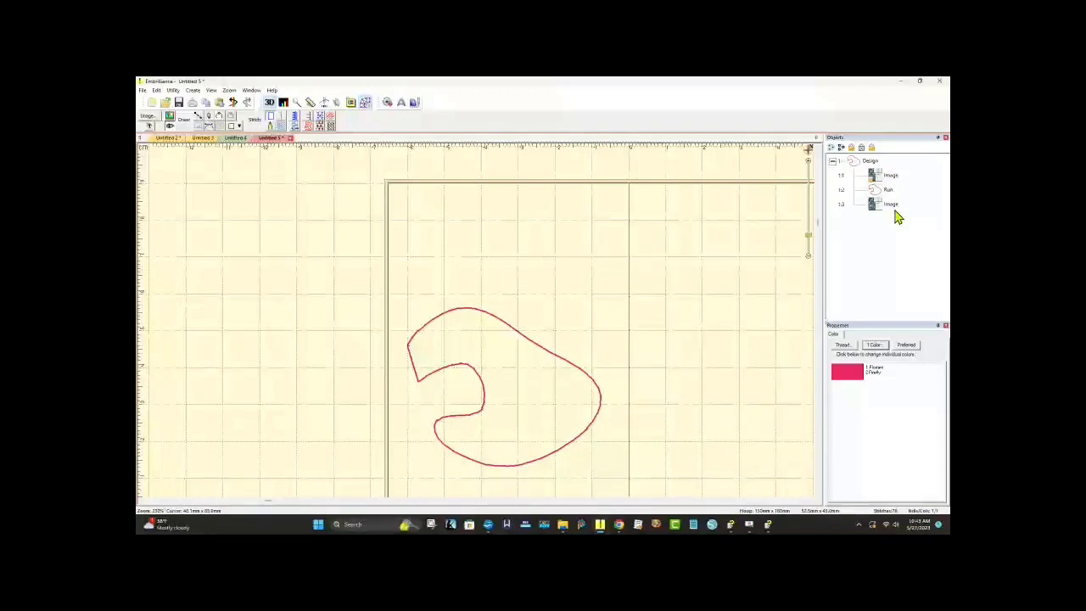
{"action": "left_click_drag", "start_coordinate": [891, 180], "coordinate": [865, 170]}
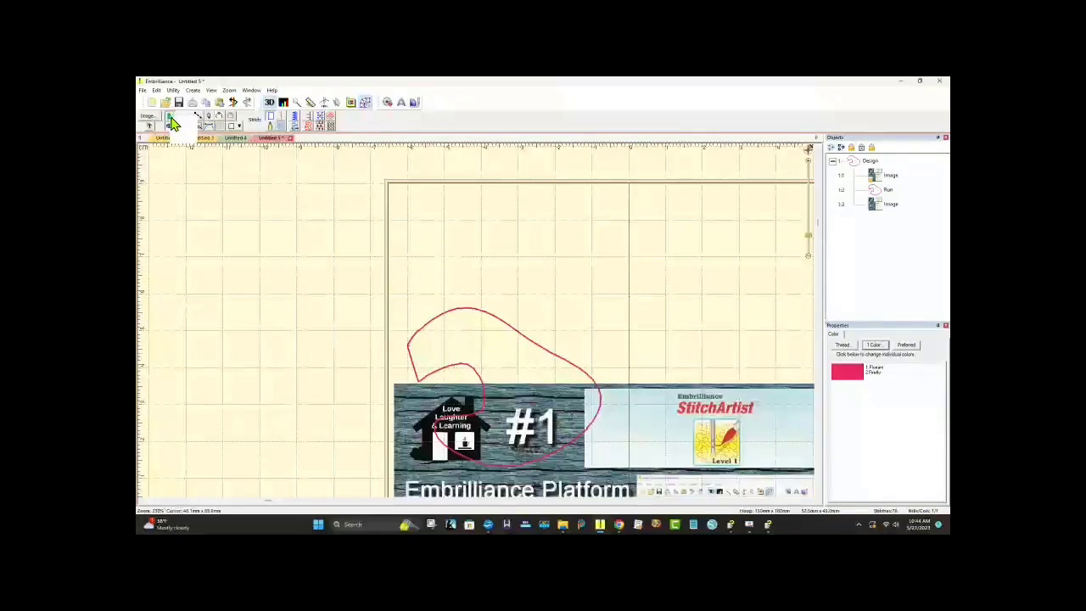
{"action": "left_click", "coordinate": [170, 117]}
Step: Select the newly imported image, and switch the selection to the first image in the design
{"action": "left_click", "coordinate": [637, 376]}
{"action": "key", "text": "Escape"}
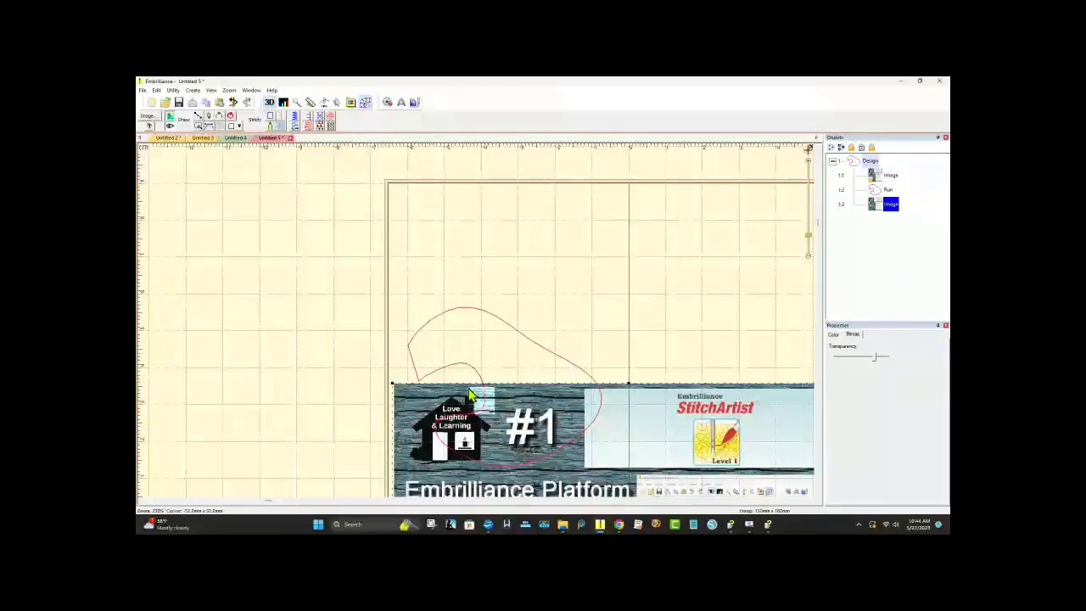
{"action": "left_click", "coordinate": [885, 176]}
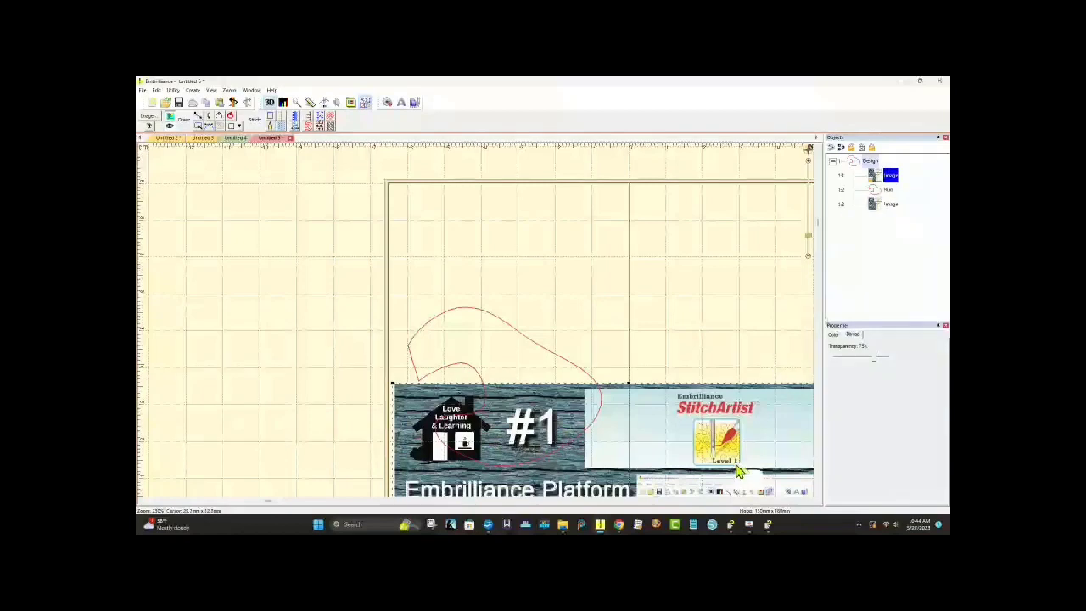